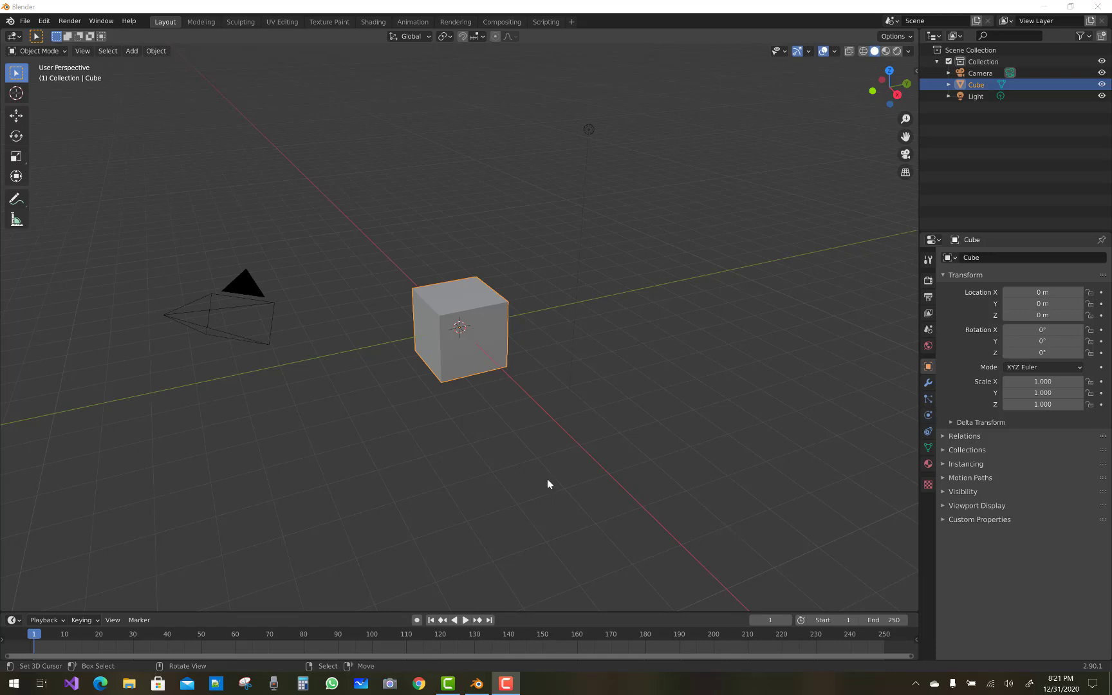
Toggle the default cube into Edit Mode and back to Object Mode.
{"action": "left_click", "coordinate": [60, 54]}
{"action": "left_click", "coordinate": [50, 76]}
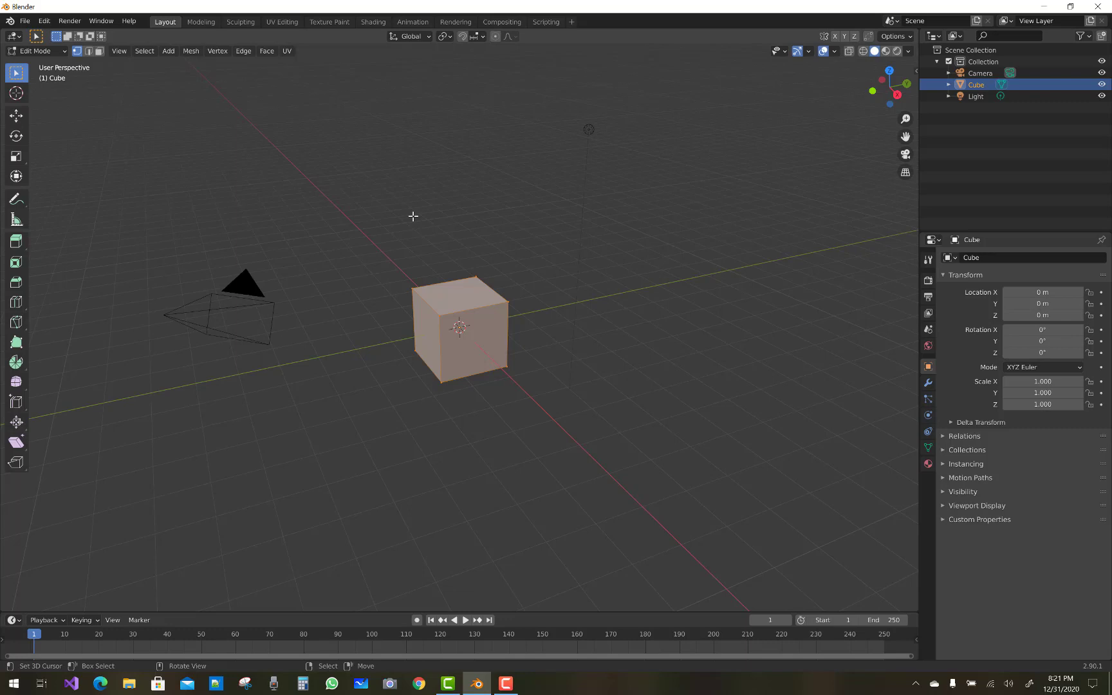
{"action": "left_click", "coordinate": [539, 238]}
{"action": "left_click", "coordinate": [38, 51]}
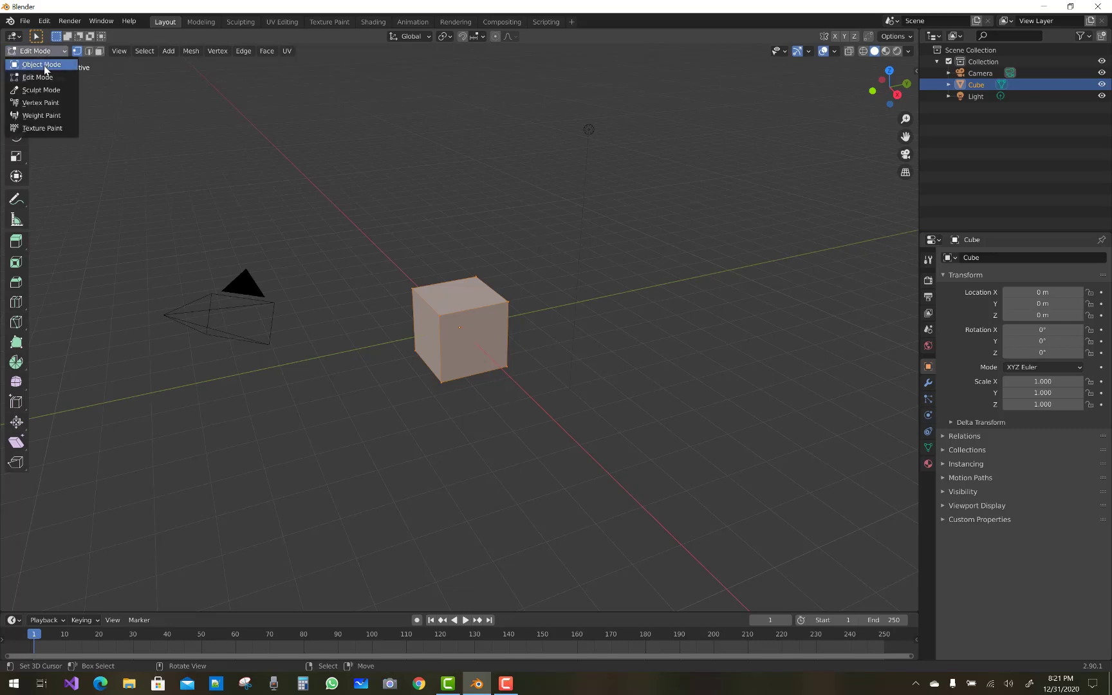
Delete the default cube, leaving only the camera and light.
{"action": "key", "text": "x"}
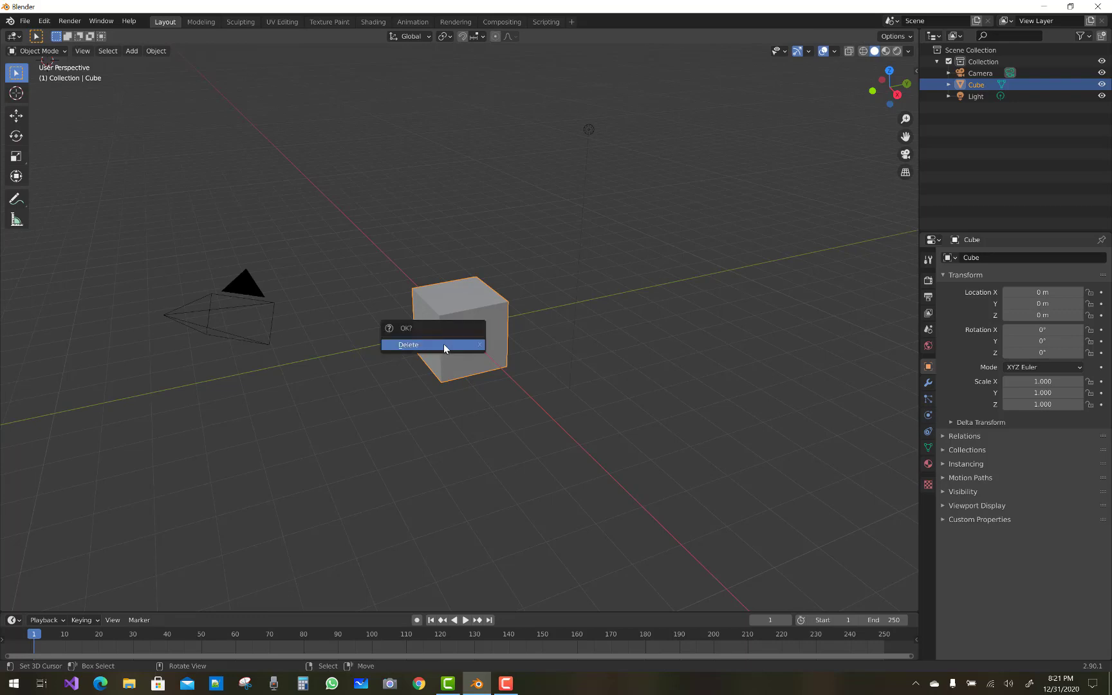
{"action": "key", "text": "Escape"}
{"action": "key", "text": "x"}
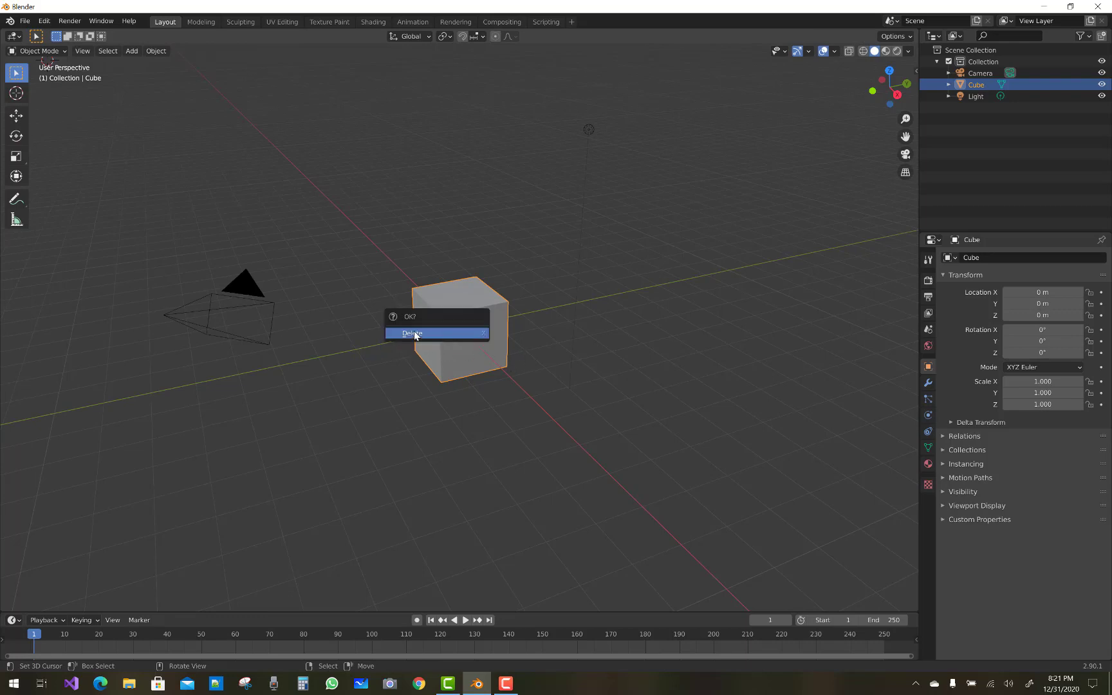
{"action": "left_click", "coordinate": [419, 333]}
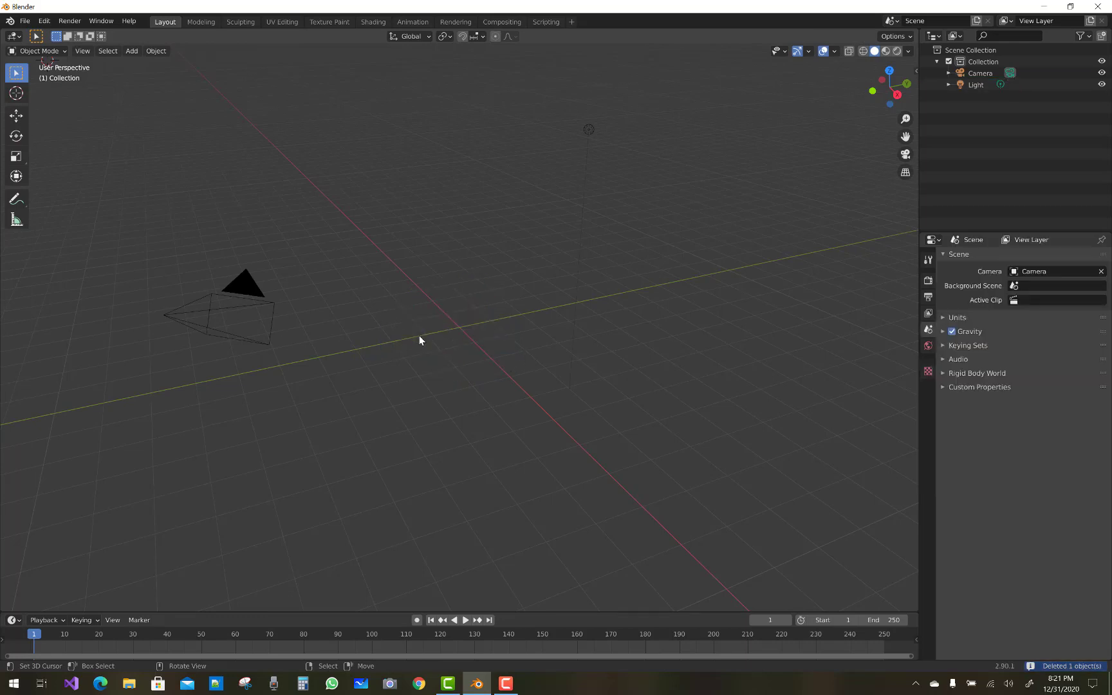
Place the 3D cursor at the world origin and add a Monkey mesh there.
{"action": "right_click", "coordinate": [457, 327], "text": "shift"}
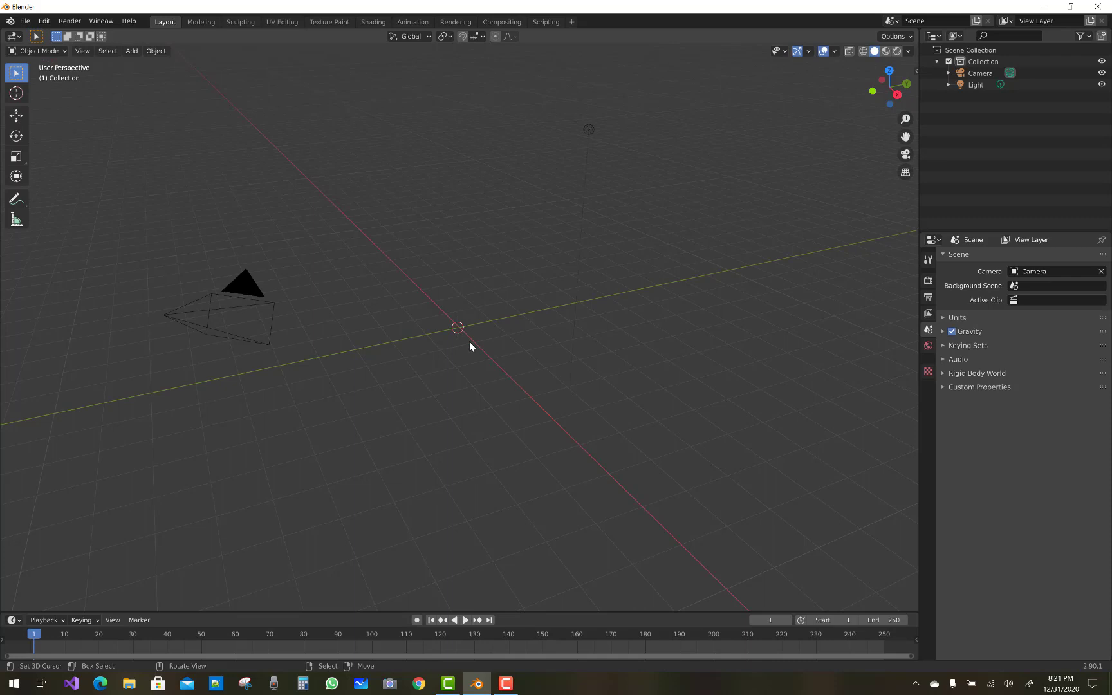
{"action": "key", "text": "shift"}
{"action": "key", "text": "shift+a"}
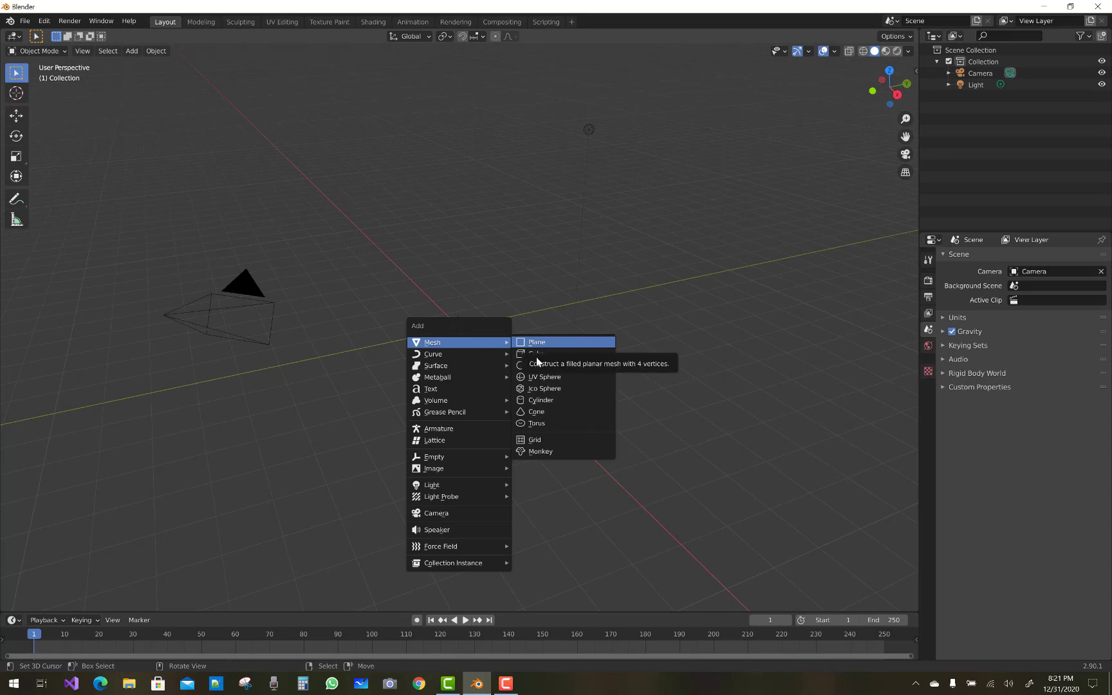
{"action": "left_click", "coordinate": [546, 452]}
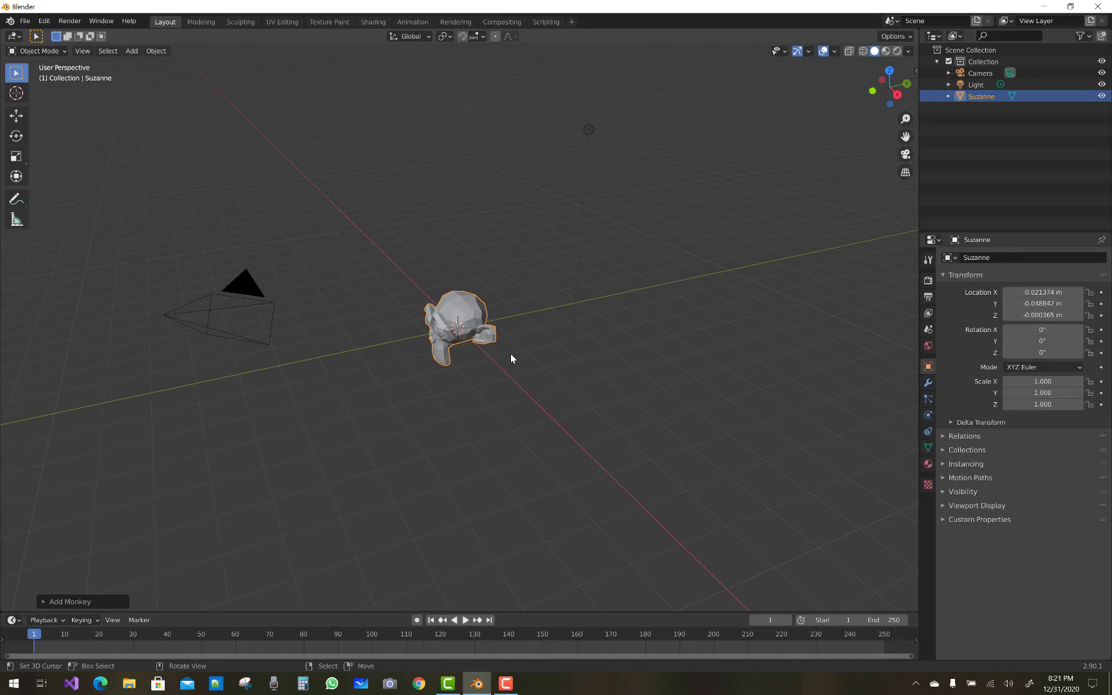
Rotate Suzanne 132° about the Z axis so its face points toward the viewer.
{"action": "mouse_move", "coordinate": [511, 354]}
{"action": "middle_mouse_down"}
{"action": "mouse_move", "coordinate": [722, 324]}
{"action": "mouse_move", "coordinate": [505, 349]}
{"action": "mouse_move", "coordinate": [290, 338]}
{"action": "mouse_move", "coordinate": [591, 337]}
{"action": "middle_mouse_up"}
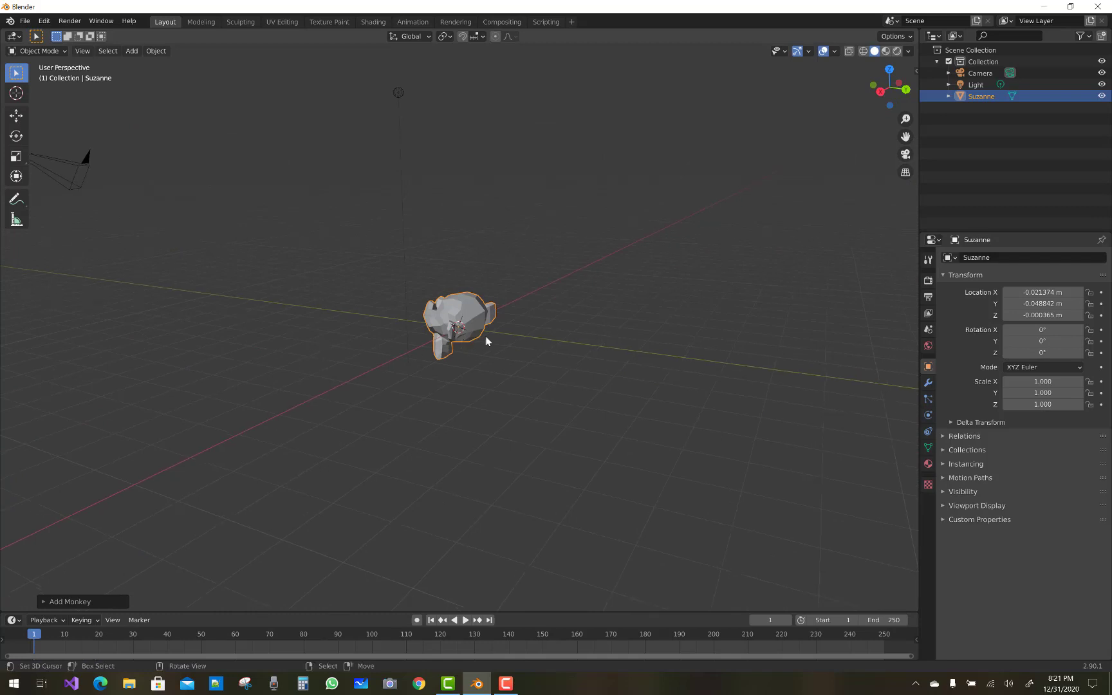
{"action": "key", "text": "r"}
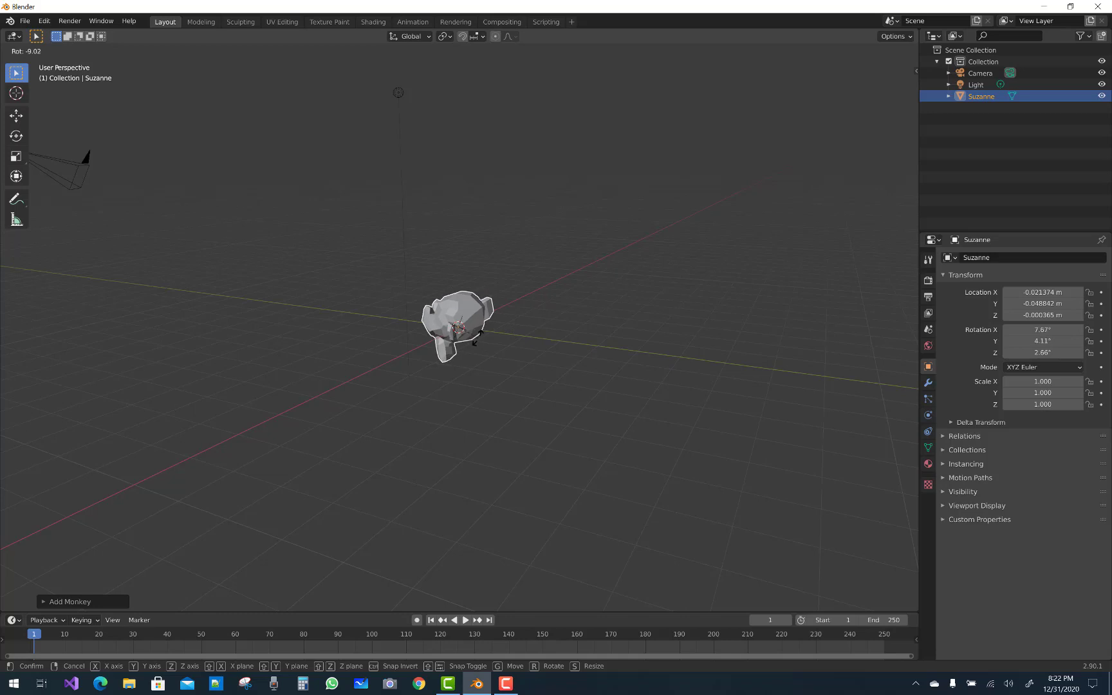
{"action": "key", "text": "y"}
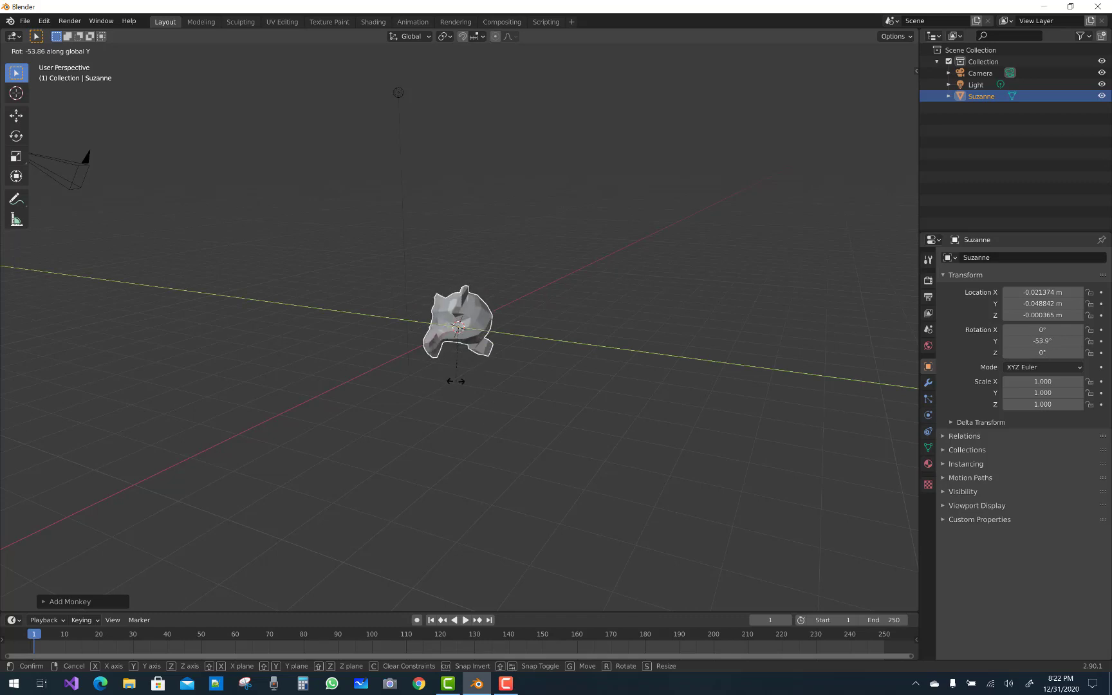
{"action": "key", "text": "z"}
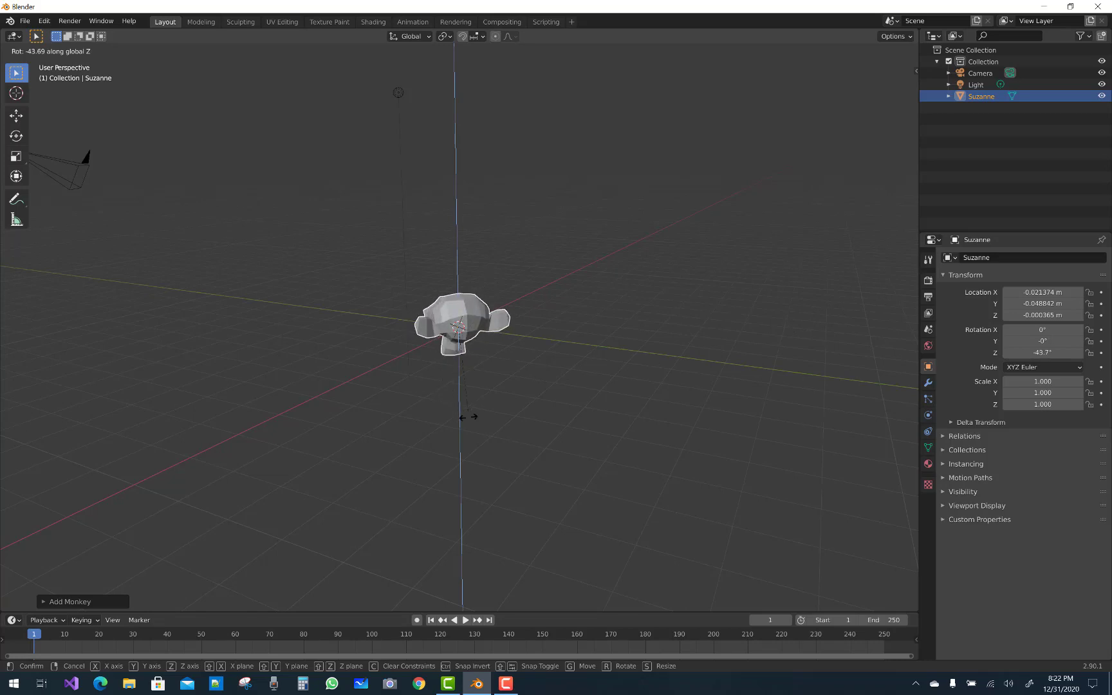
{"action": "left_click", "coordinate": [455, 235]}
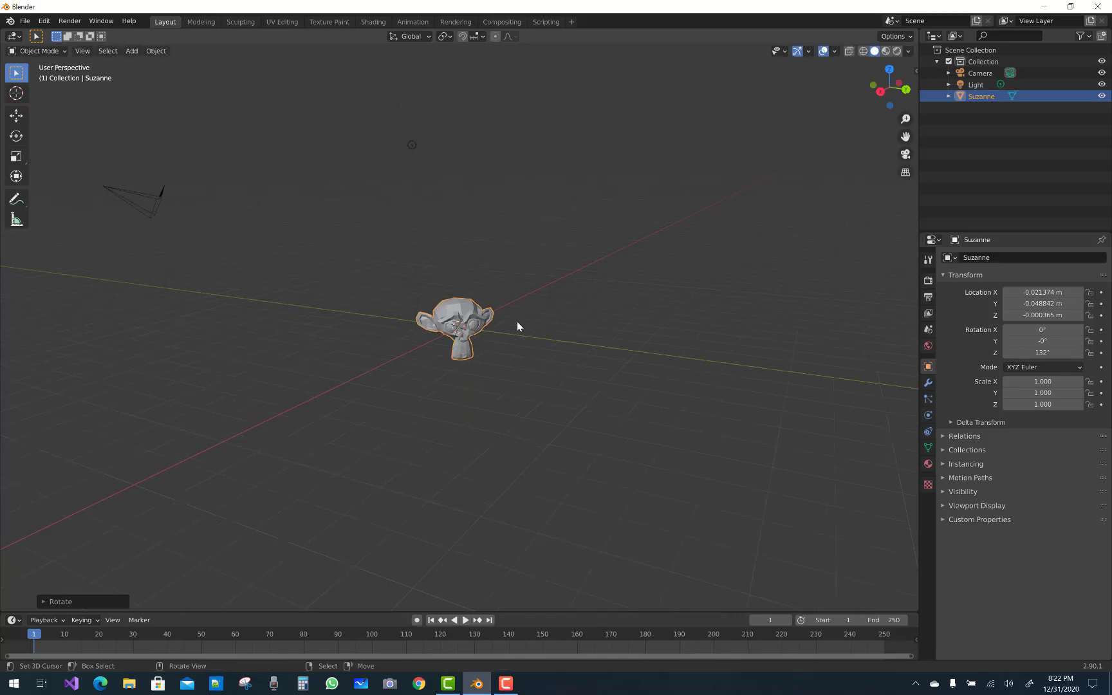
Zoom in and look down on Suzanne, then switch it to Edit Mode.
{"action": "scroll", "coordinate": [517, 325], "scroll_direction": "up", "scroll_amount": 3}
{"action": "scroll", "coordinate": [518, 326], "scroll_direction": "up", "scroll_amount": 3}
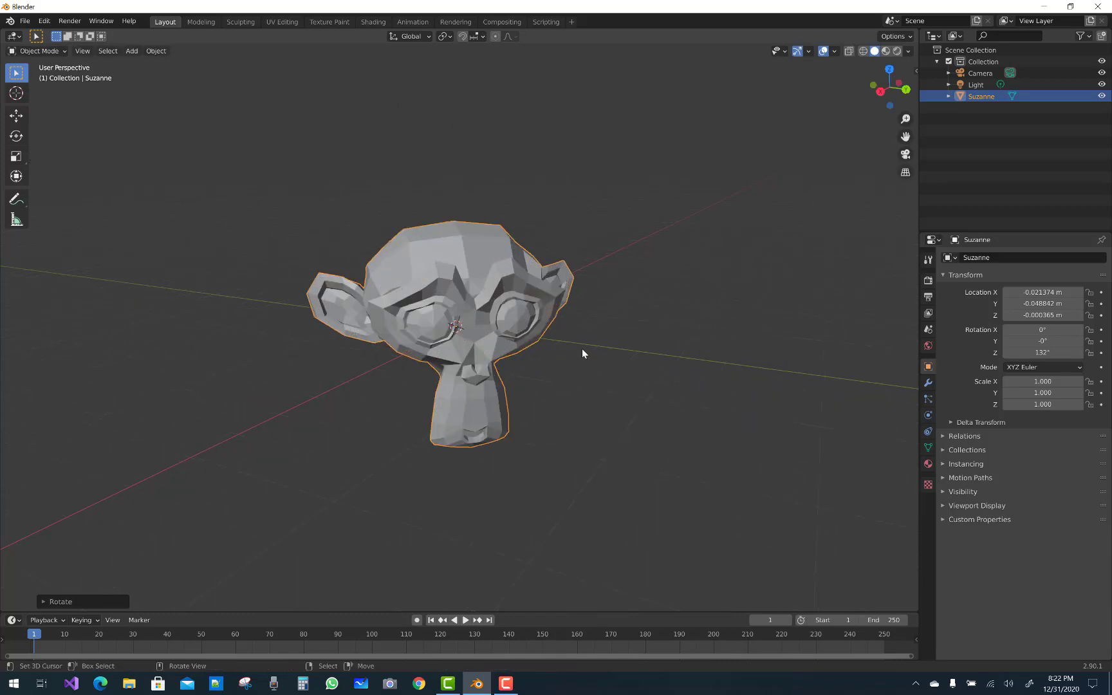
{"action": "middle_click_drag", "start_coordinate": [582, 350], "coordinate": [591, 388]}
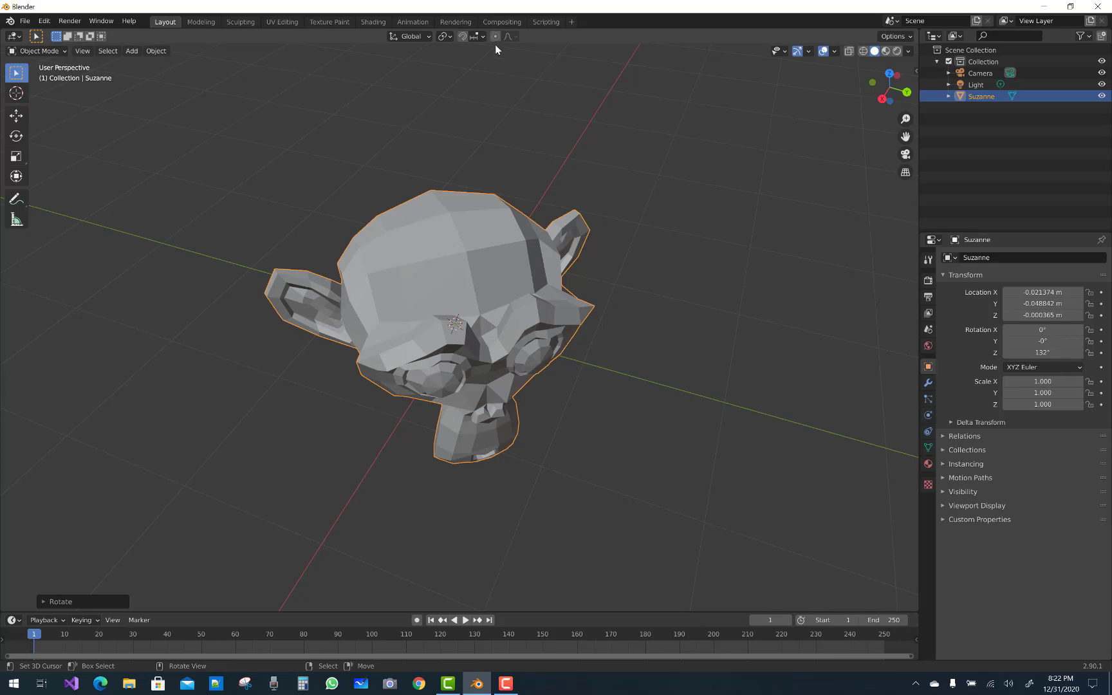
{"action": "left_click", "coordinate": [48, 51]}
Deselect all of Suzanne's mesh in Edit Mode.
{"action": "left_click", "coordinate": [29, 77]}
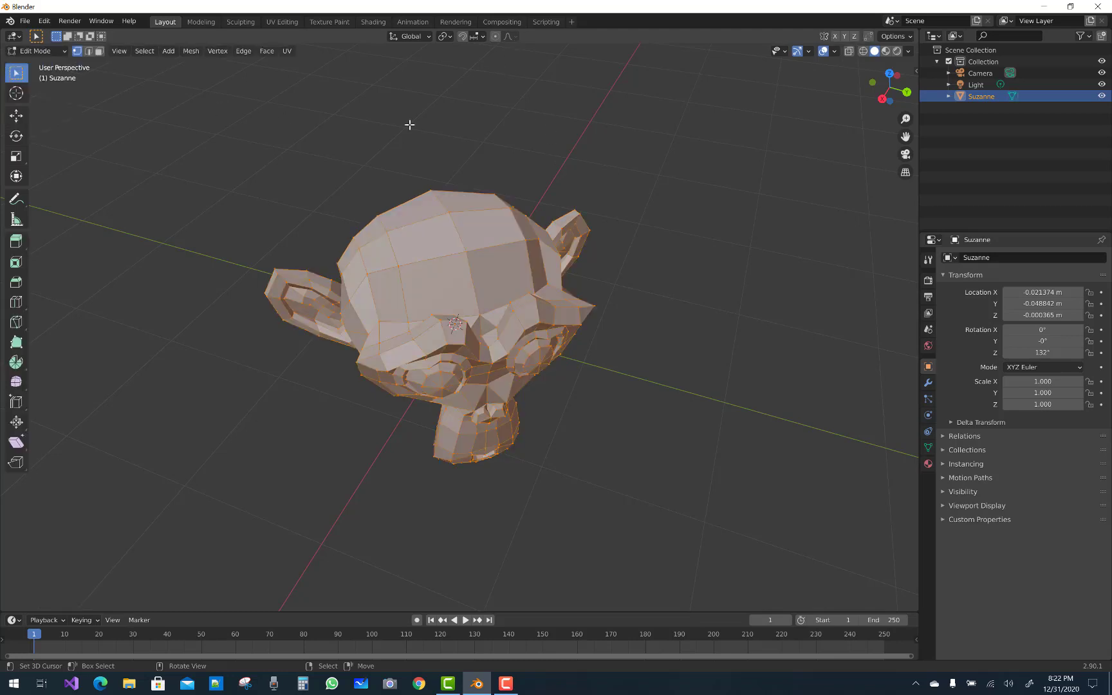
{"action": "left_click", "coordinate": [735, 296]}
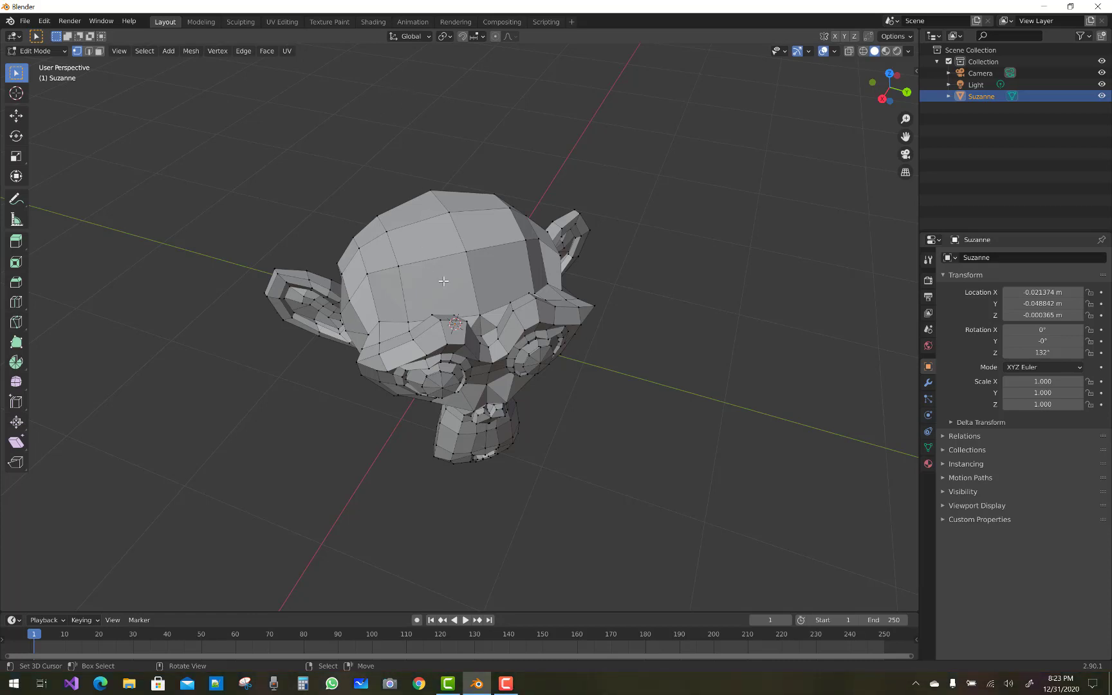
In Face select mode, move a face on the monkey's forehead upward.
{"action": "left_click", "coordinate": [96, 50]}
{"action": "left_click", "coordinate": [435, 290]}
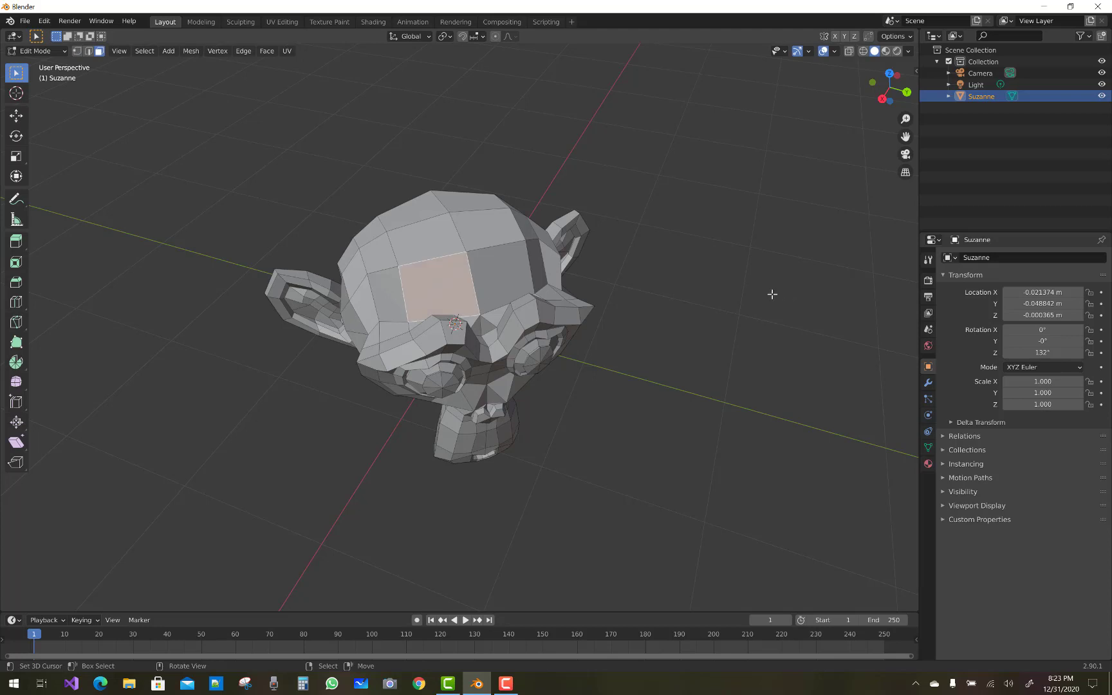
{"action": "mouse_move", "coordinate": [753, 285]}
{"action": "middle_mouse_down"}
{"action": "mouse_move", "coordinate": [725, 250]}
{"action": "mouse_move", "coordinate": [759, 256]}
{"action": "middle_mouse_up"}
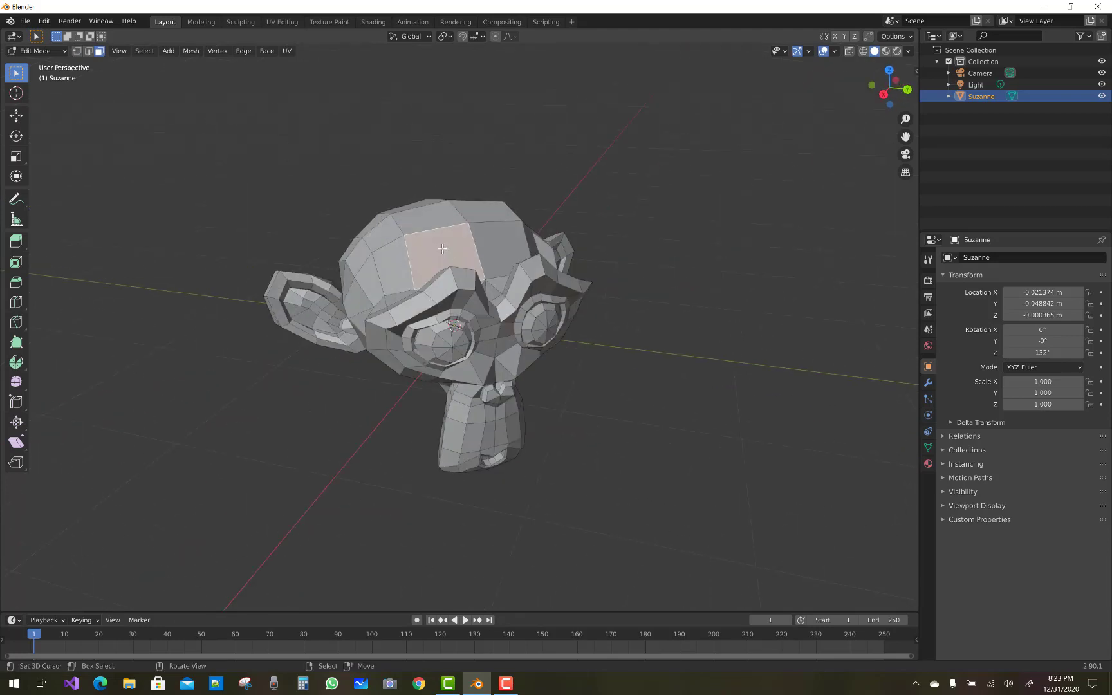
{"action": "key", "text": "e"}
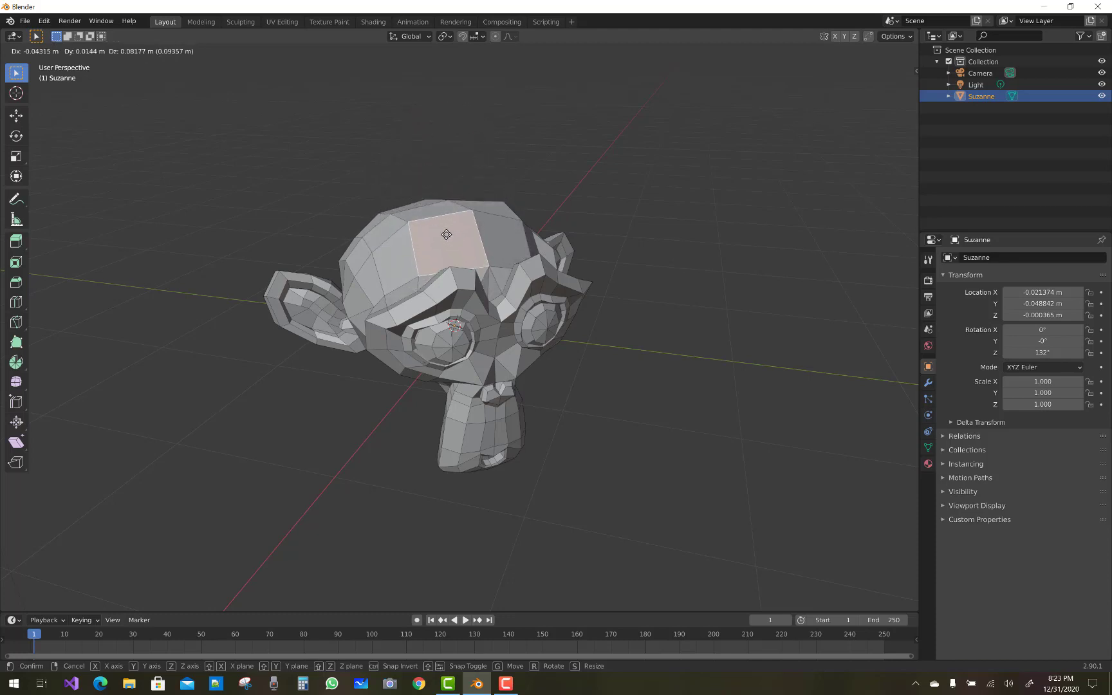
{"action": "left_click", "coordinate": [446, 234]}
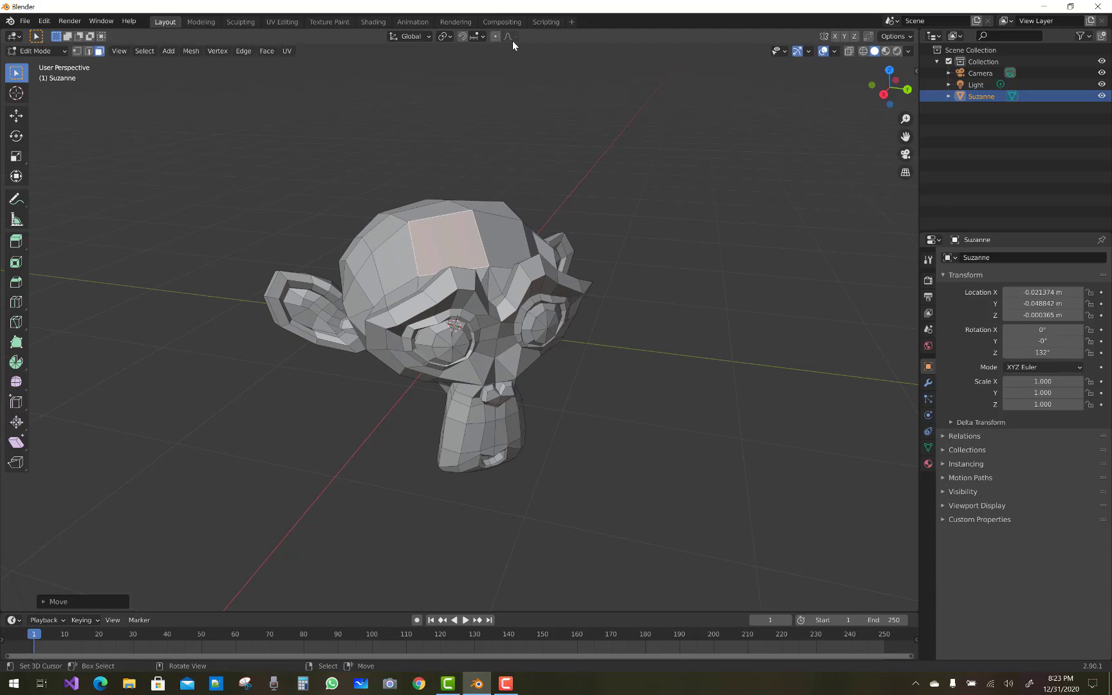
Move a smaller face near the head top about 0.12 m, then enable proportional editing.
{"action": "left_click", "coordinate": [382, 228]}
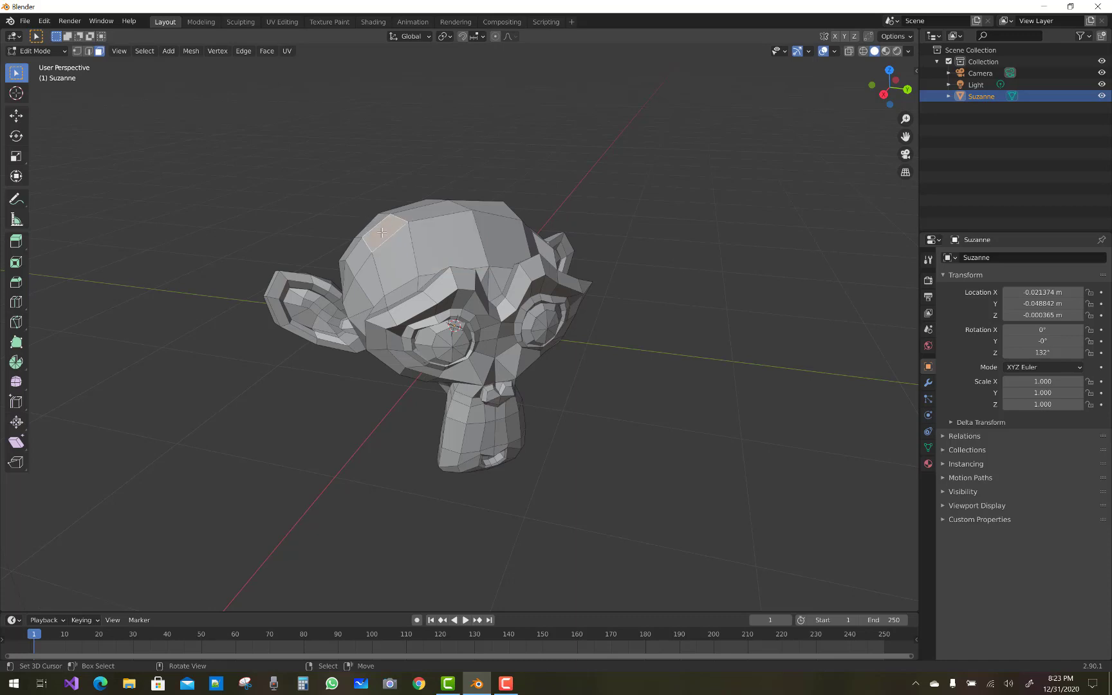
{"action": "key", "text": "g"}
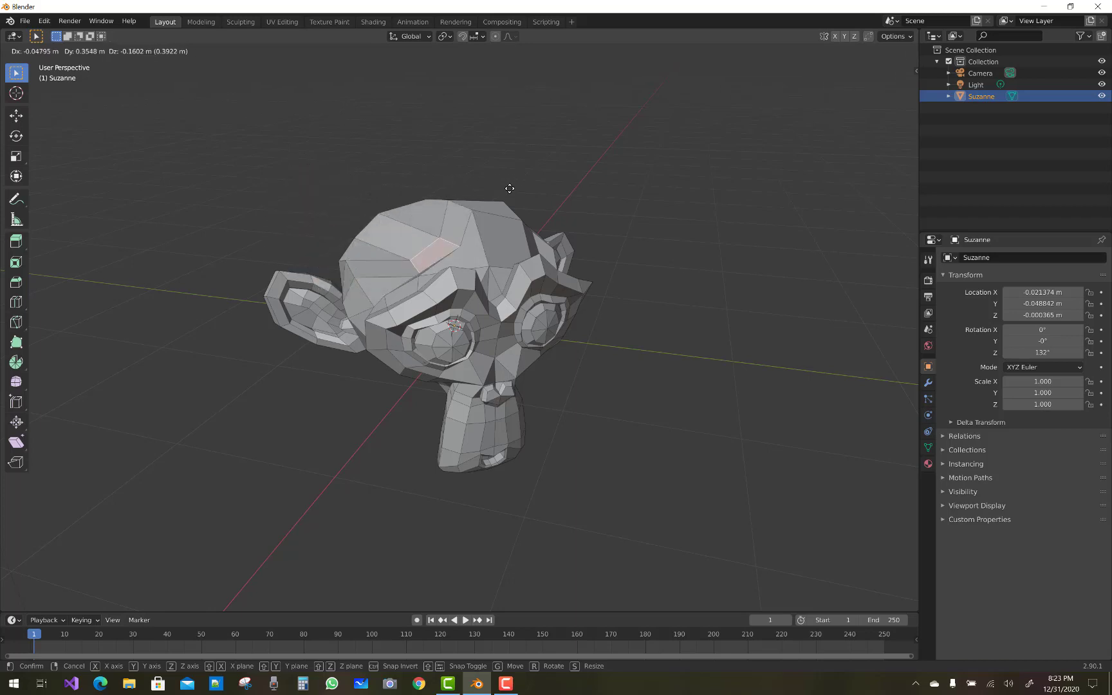
{"action": "left_click", "coordinate": [433, 154]}
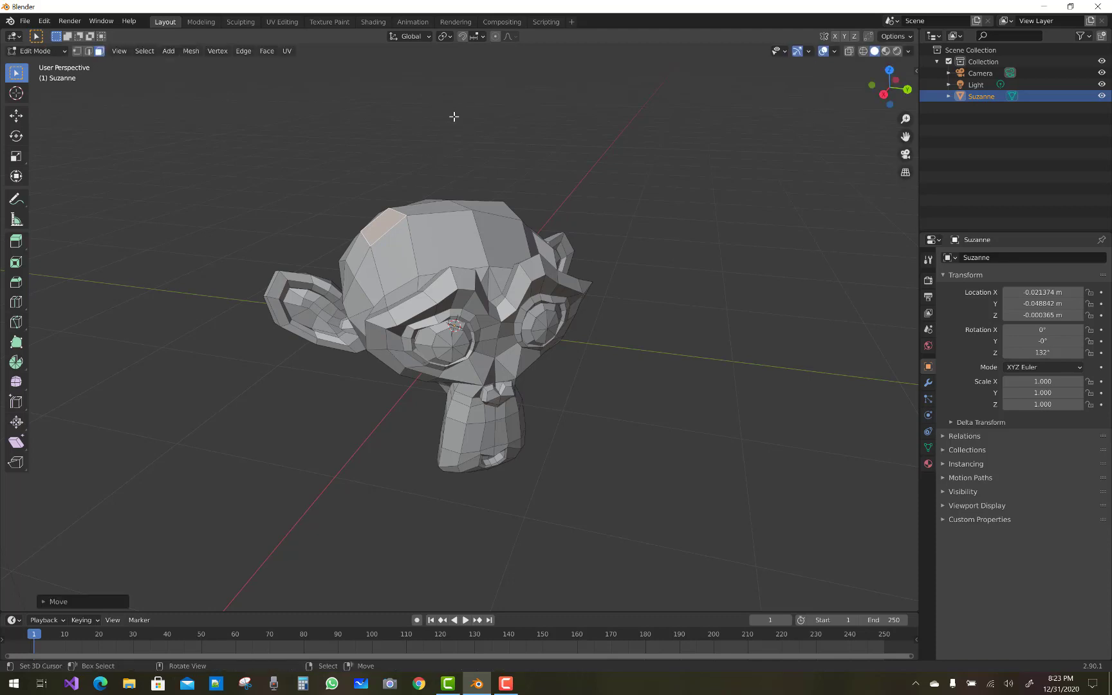
{"action": "key", "text": "o"}
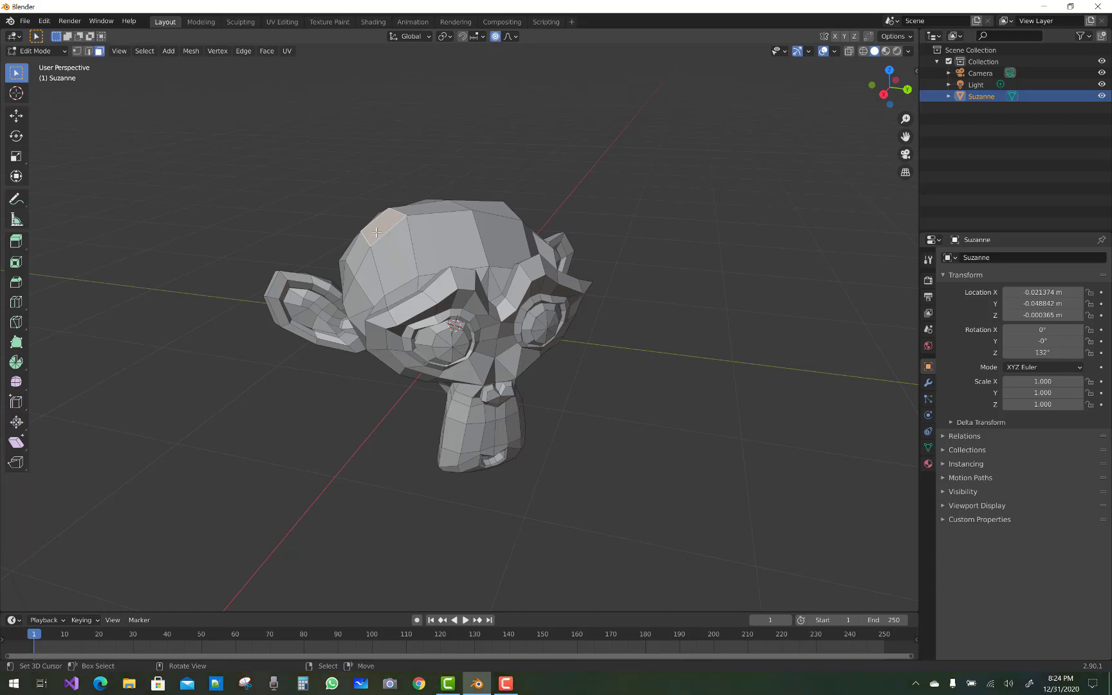
Pull the head top up-left with proportional falloff, then grab the face alone without falloff.
{"action": "key", "text": "g"}
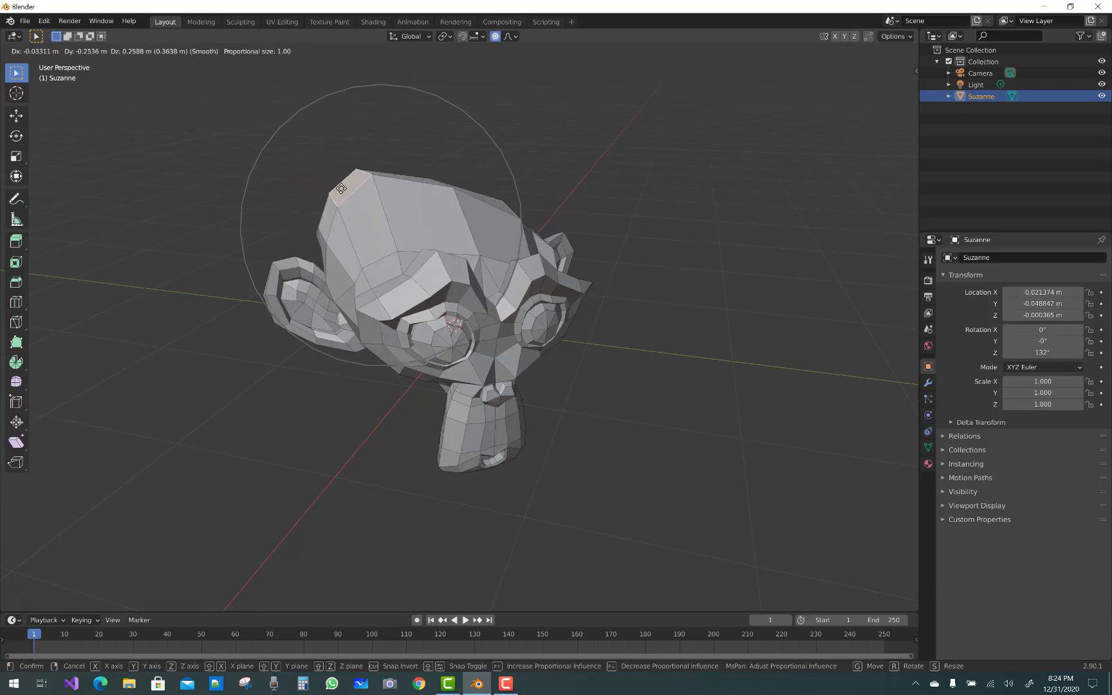
{"action": "left_click", "coordinate": [341, 187]}
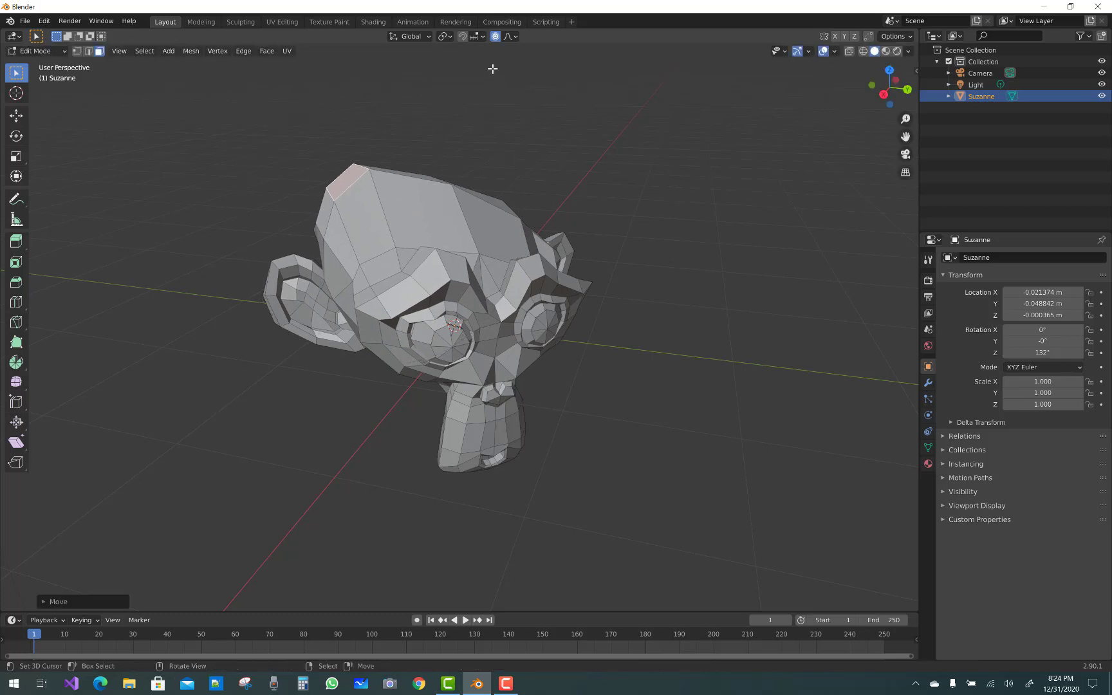
{"action": "left_click", "coordinate": [495, 36]}
{"action": "key", "text": "g"}
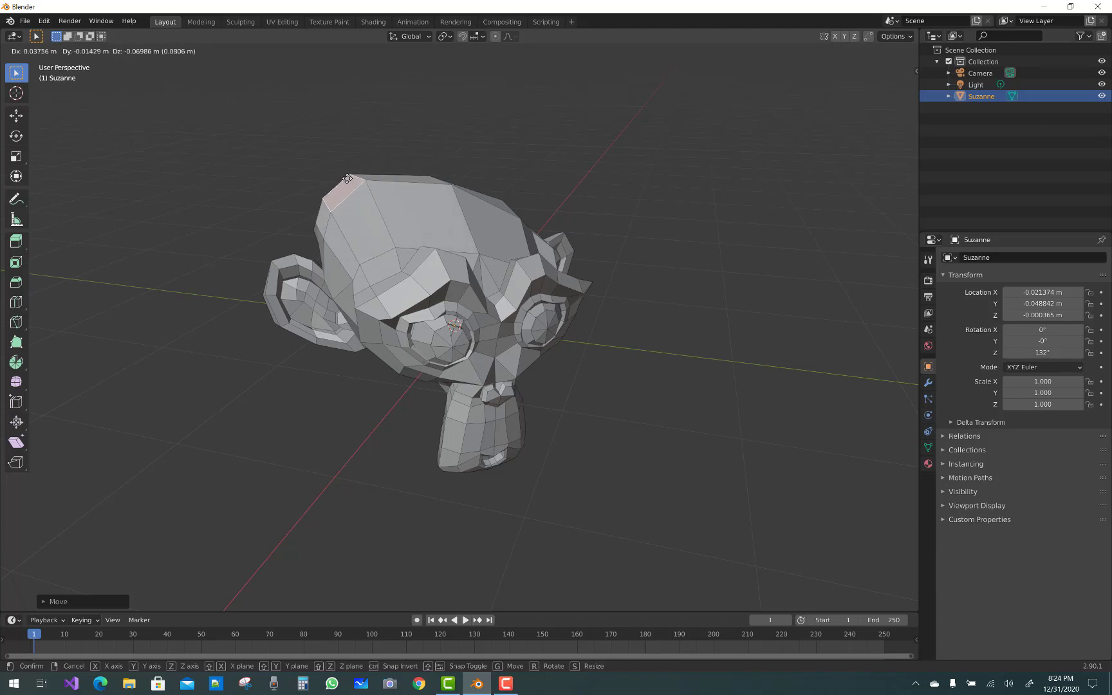
Re-enable proportional editing and move Suzanne's top head face with smooth falloff.
{"action": "left_click", "coordinate": [340, 168]}
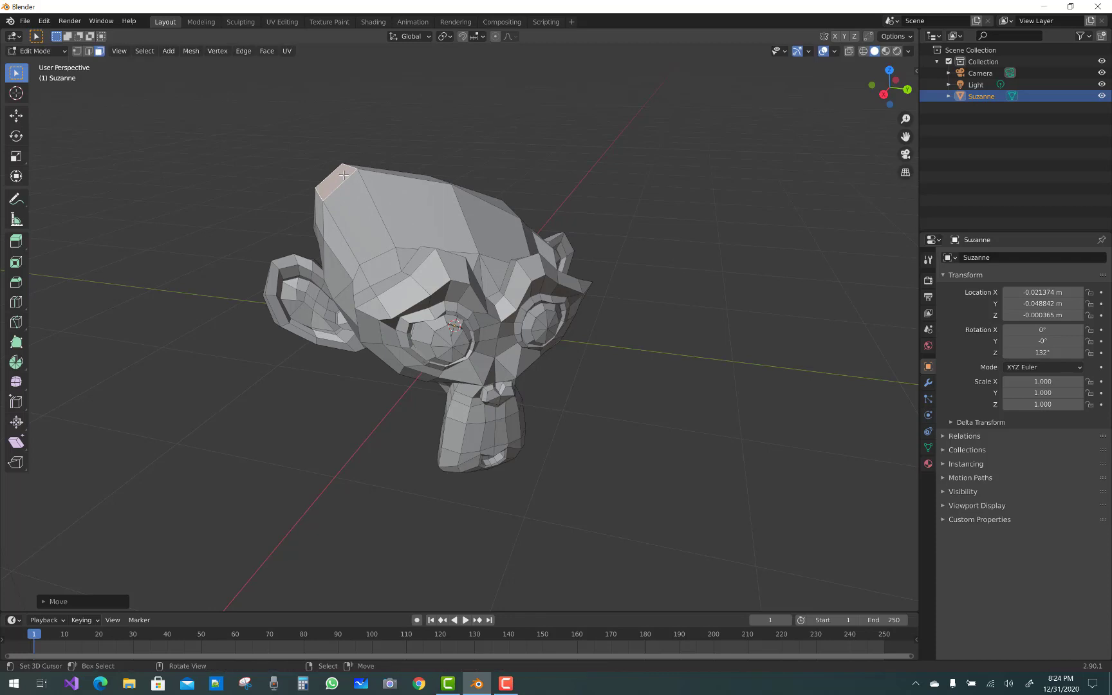
{"action": "left_click", "coordinate": [495, 37]}
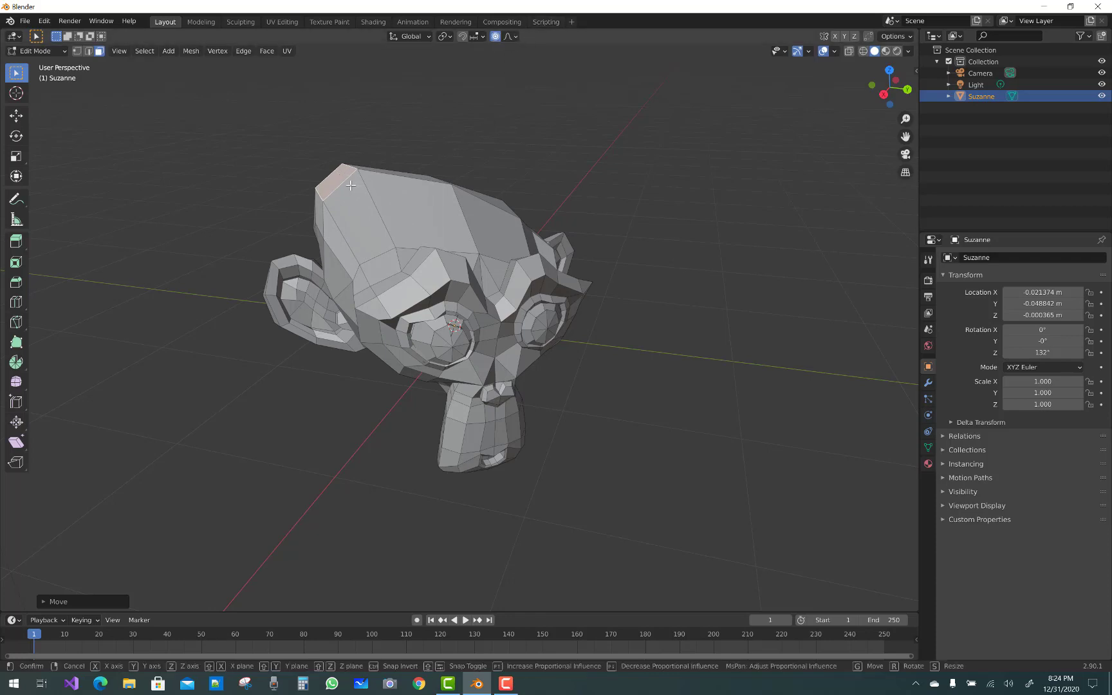
{"action": "key", "text": "g"}
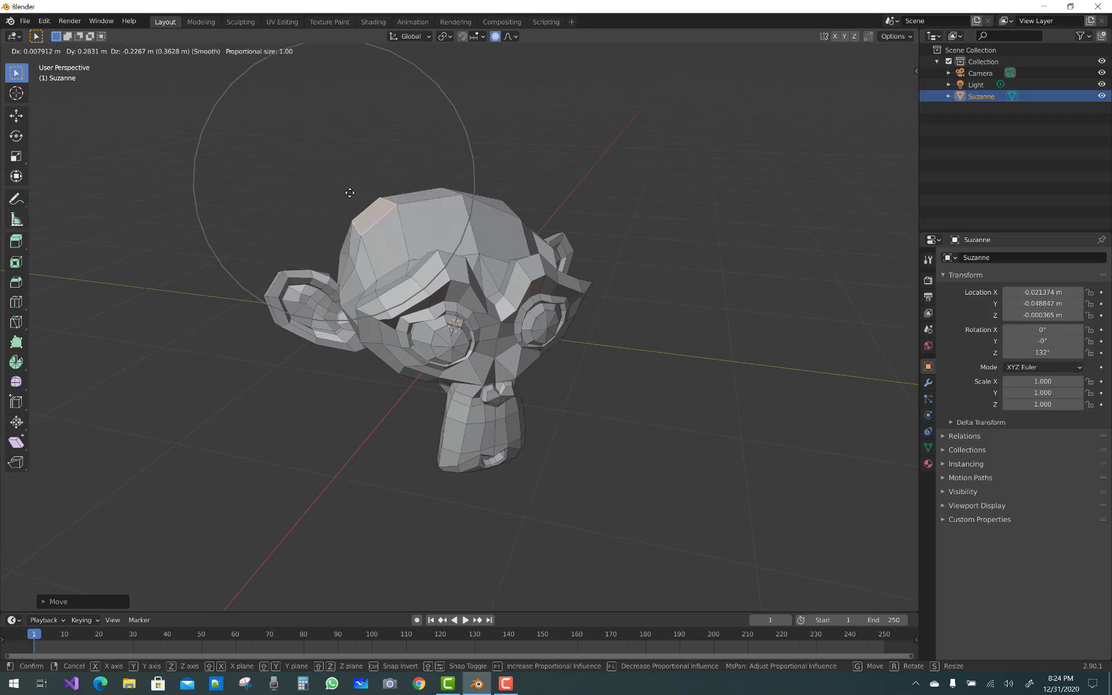
{"action": "left_click", "coordinate": [385, 213]}
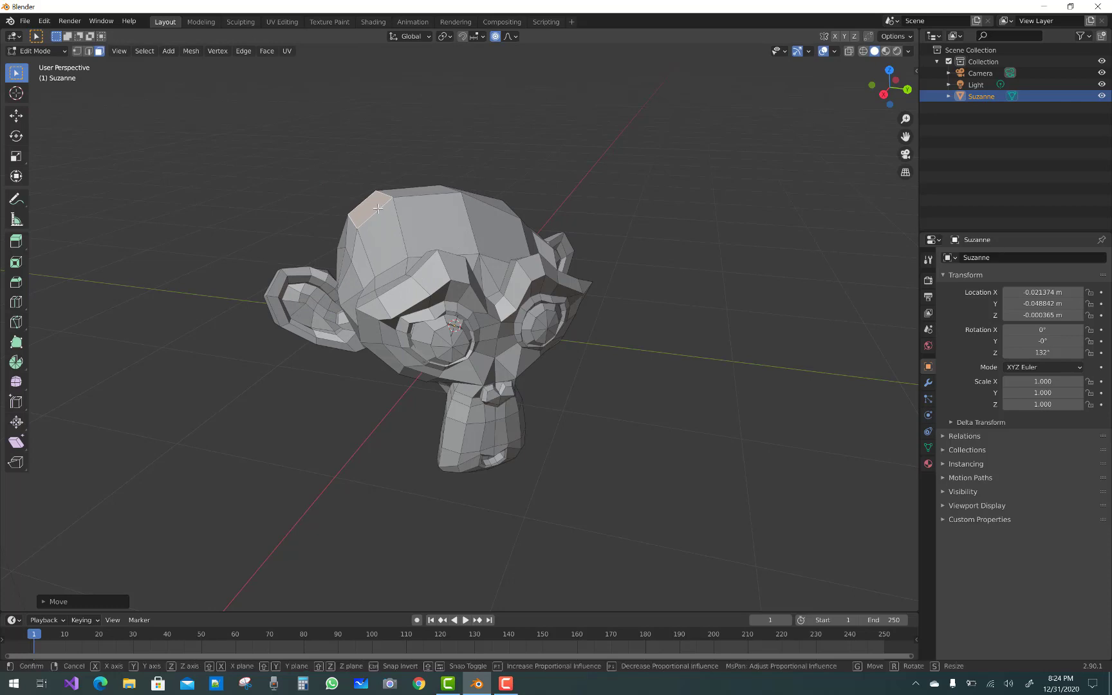
Start a trackball rotation of the top face with proportional size 1.00.
{"action": "key", "text": "g"}
{"action": "key", "text": "r"}
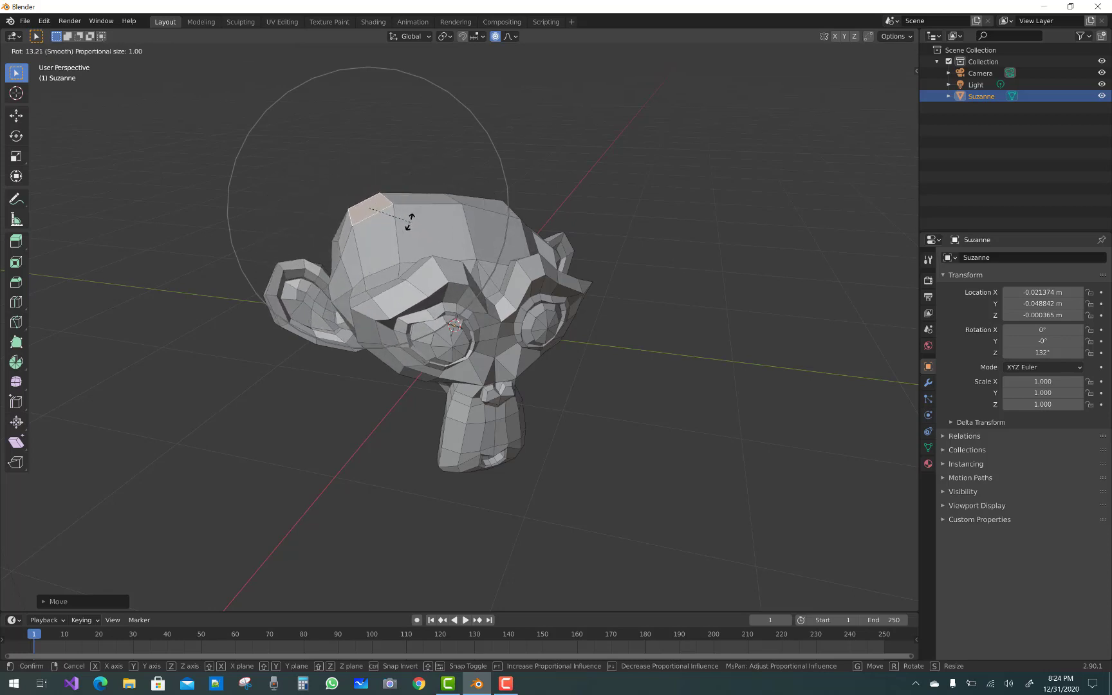
{"action": "key", "text": "r"}
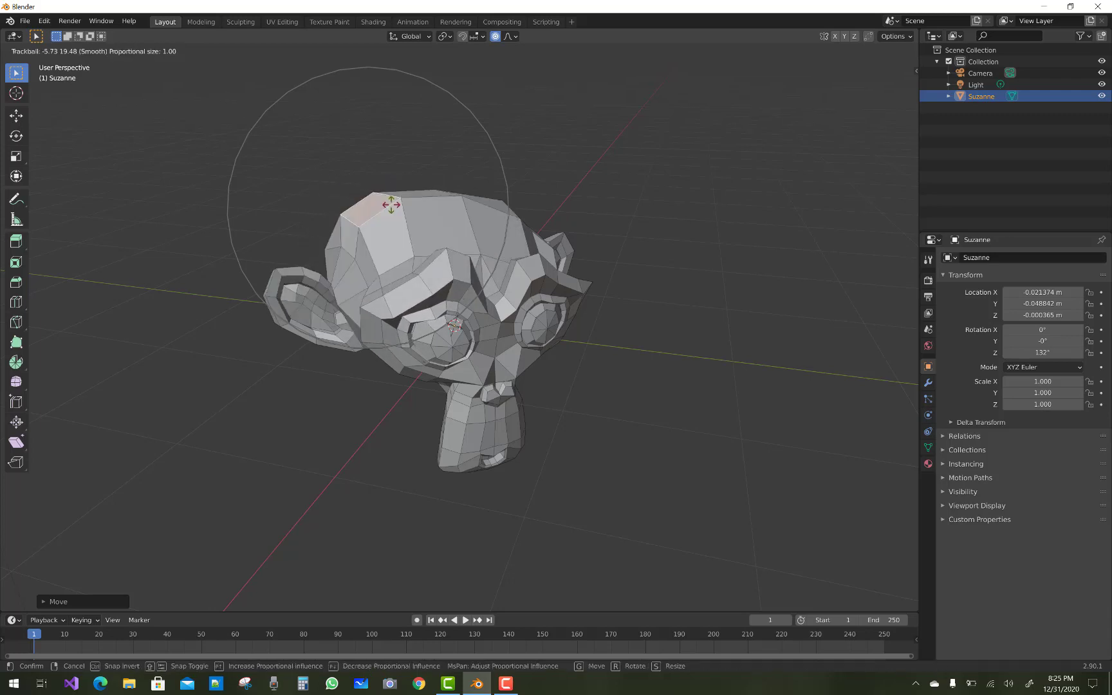
Confirm the trackball rotation, leaving the head top smoothly twisted and bulged.
{"action": "left_click", "coordinate": [390, 205]}
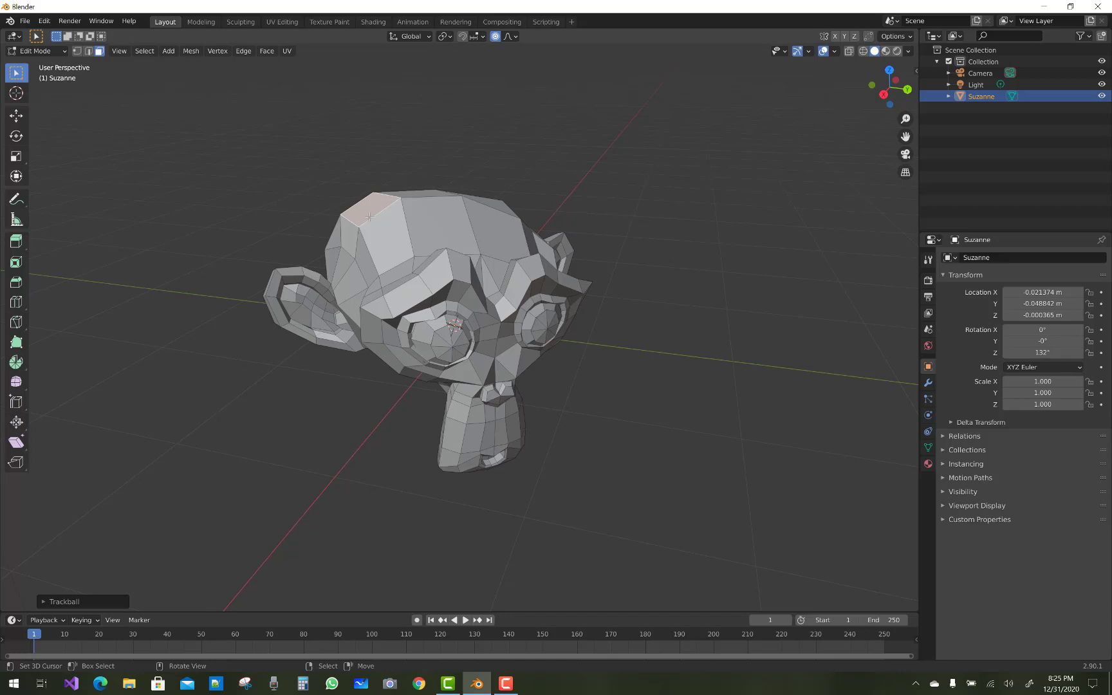
Grab the top face with proportional size 0.42 to raise a tighter peak.
{"action": "key", "text": "g"}
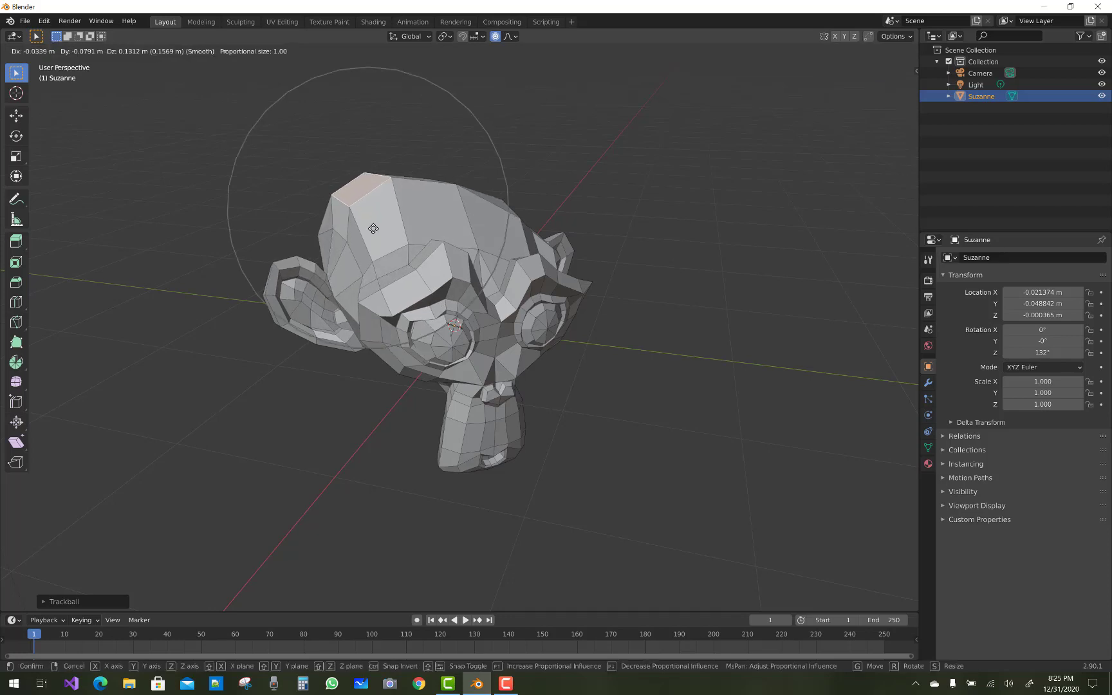
{"action": "scroll", "coordinate": [373, 228], "scroll_direction": "down", "scroll_amount": 1}
{"action": "scroll", "coordinate": [373, 228], "scroll_direction": "down", "scroll_amount": 1}
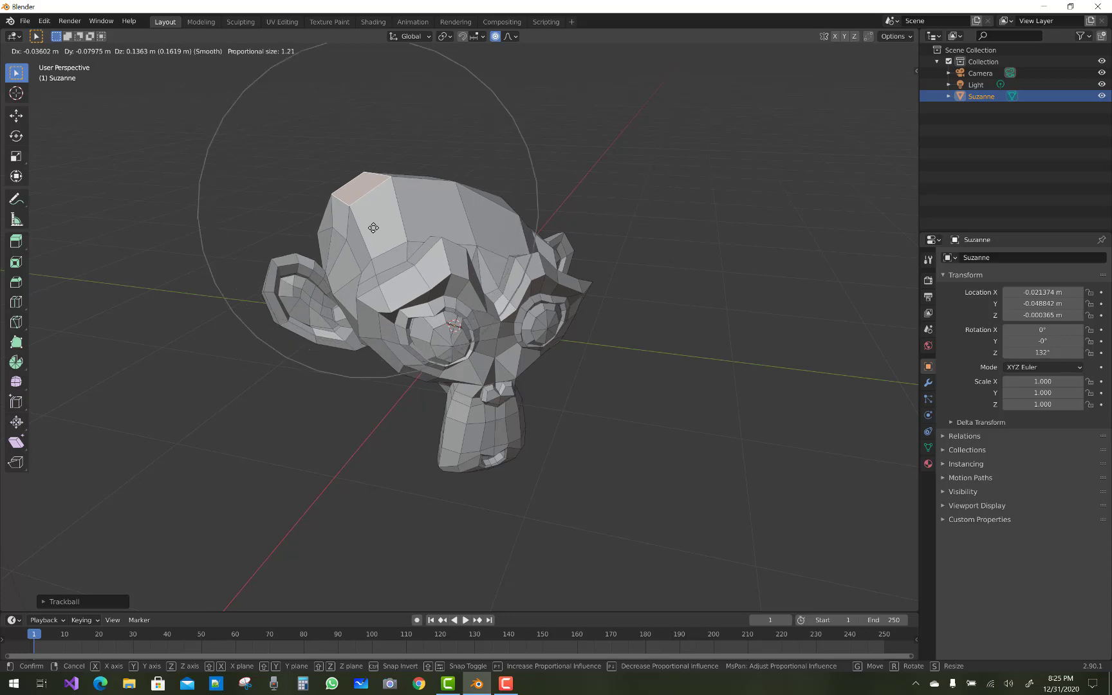
{"action": "scroll", "coordinate": [373, 228], "scroll_direction": "down", "scroll_amount": 4}
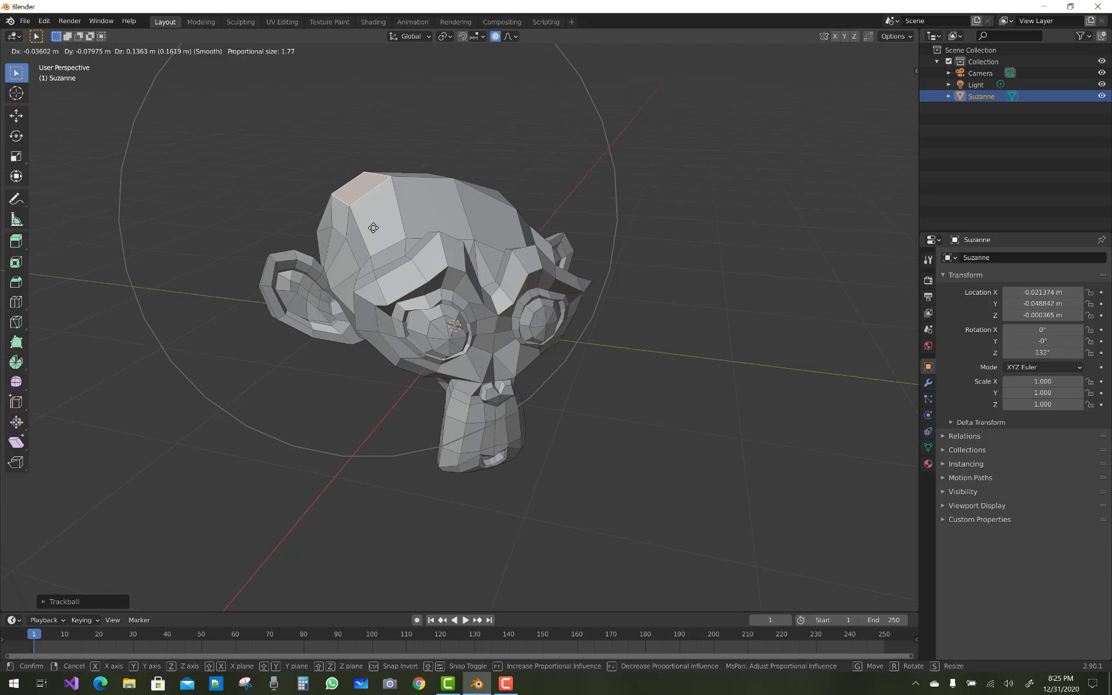
{"action": "scroll", "coordinate": [374, 228], "scroll_direction": "down", "scroll_amount": 1}
{"action": "scroll", "coordinate": [373, 228], "scroll_direction": "up", "scroll_amount": 2}
{"action": "scroll", "coordinate": [374, 228], "scroll_direction": "up", "scroll_amount": 5}
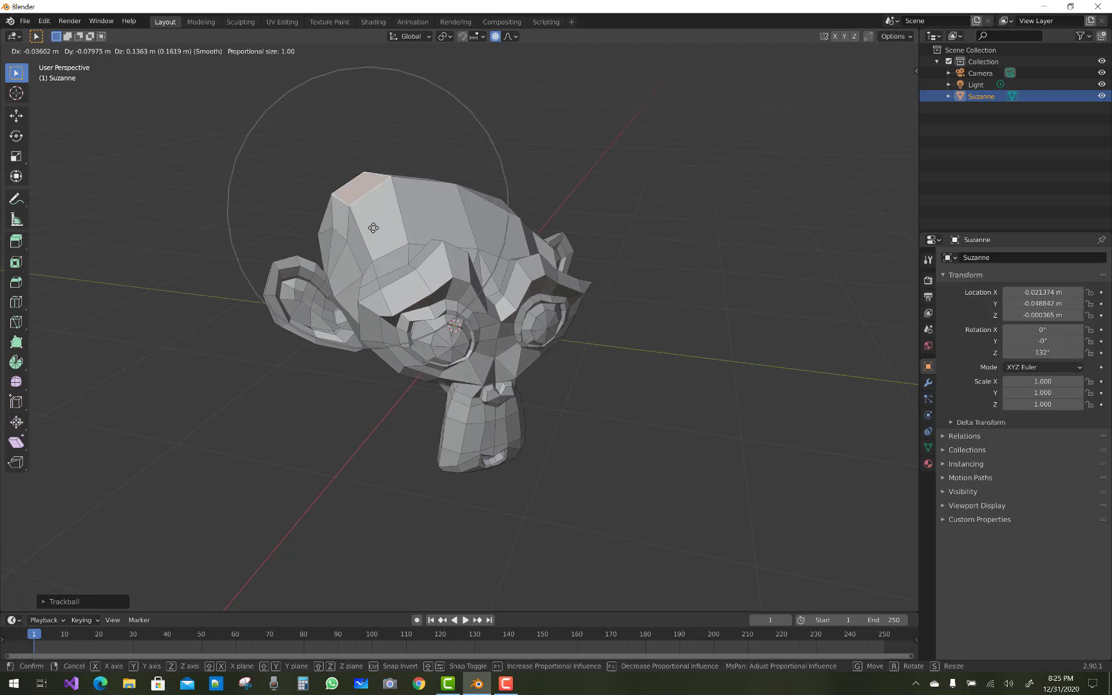
{"action": "scroll", "coordinate": [373, 228], "scroll_direction": "up", "scroll_amount": 9}
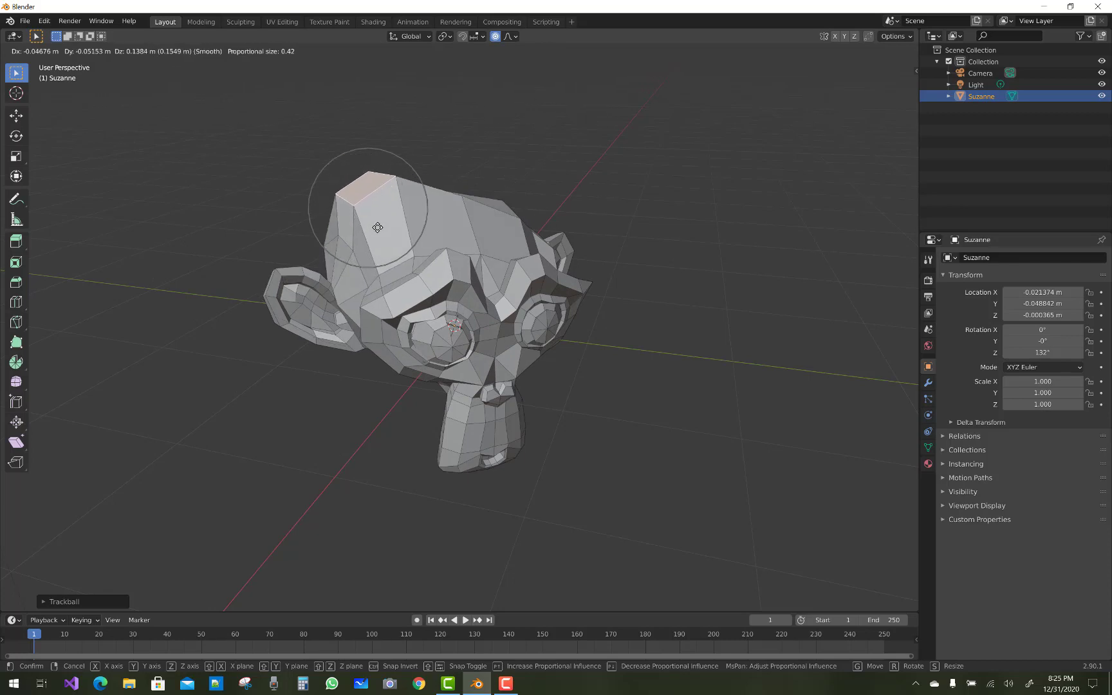
{"action": "left_click", "coordinate": [377, 229]}
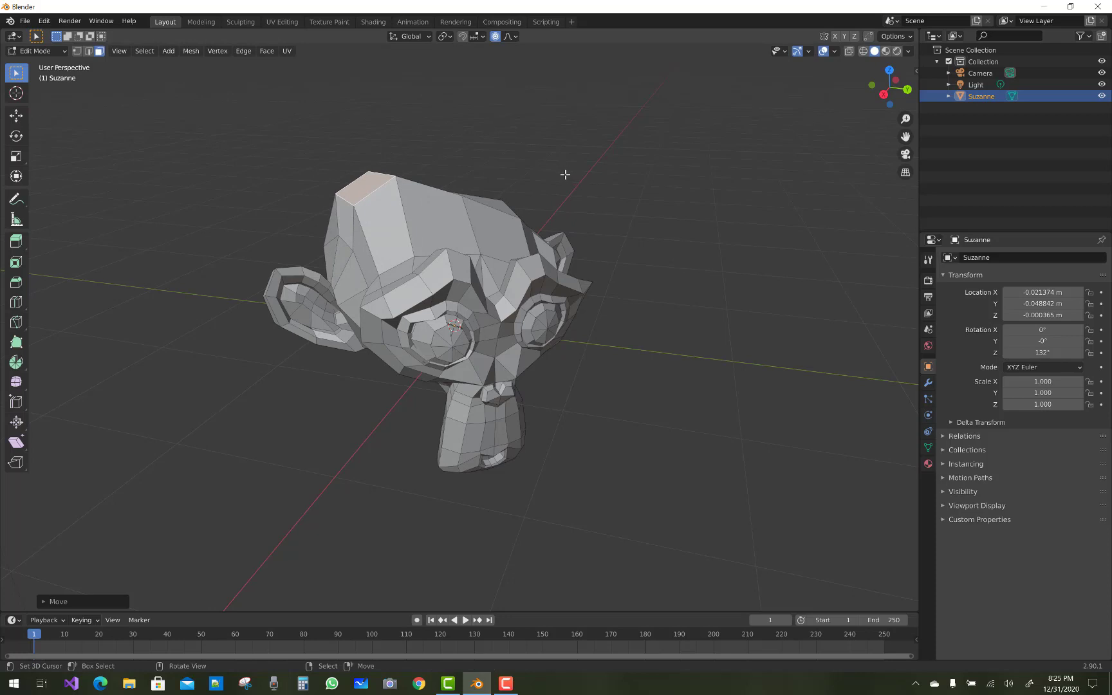
Return to Object Mode and delete the Suzanne monkey.
{"action": "left_click", "coordinate": [36, 51]}
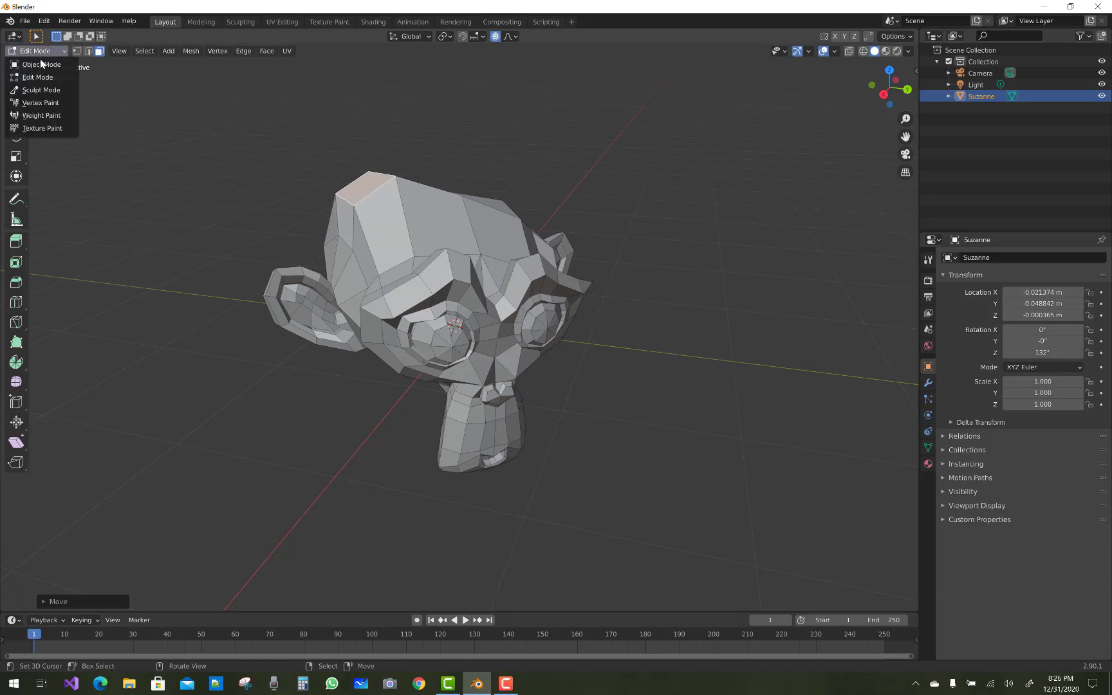
{"action": "left_click", "coordinate": [33, 64]}
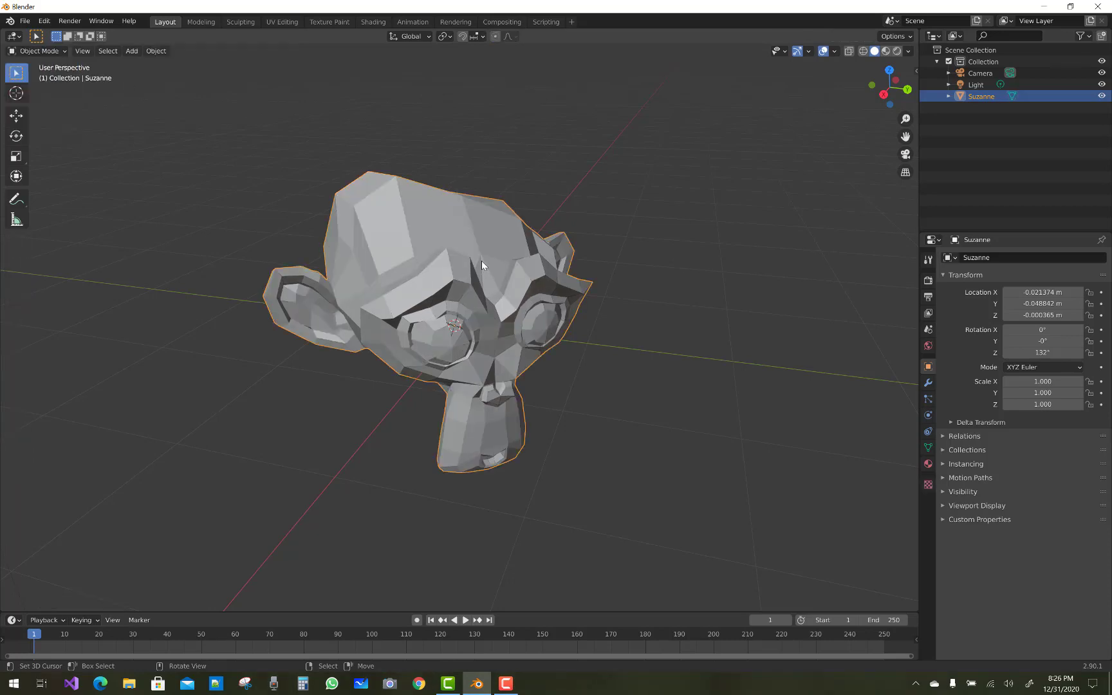
{"action": "key", "text": "x"}
{"action": "left_click", "coordinate": [453, 260]}
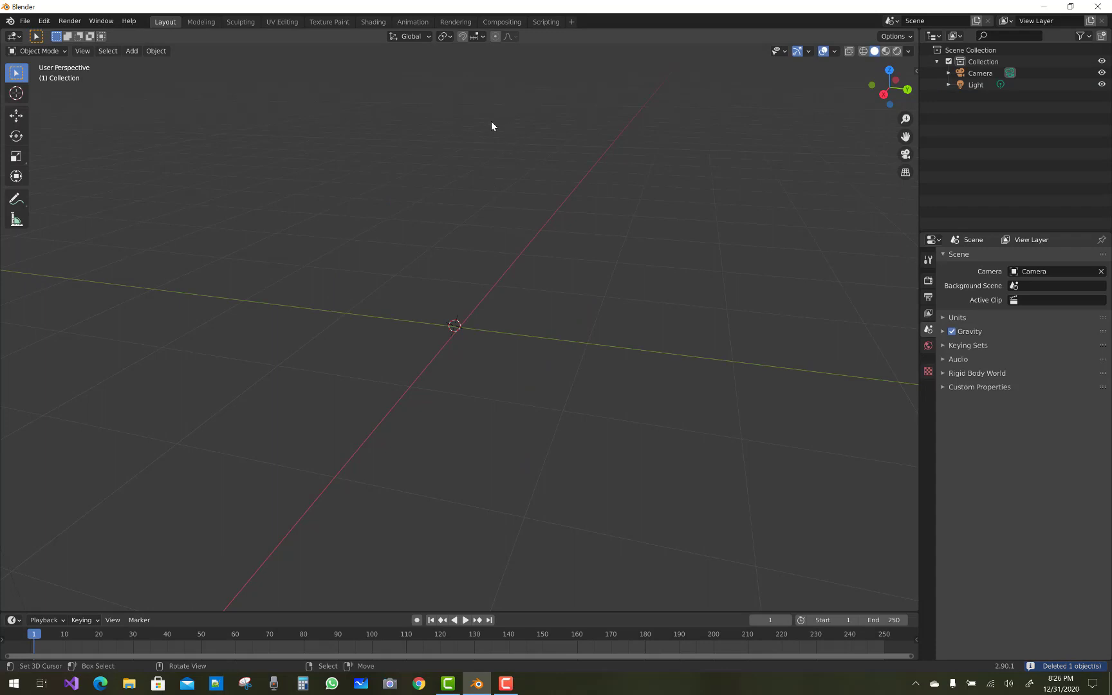
Switch the empty scene to the Front orthographic viewpoint.
{"action": "key", "text": "shift+a"}
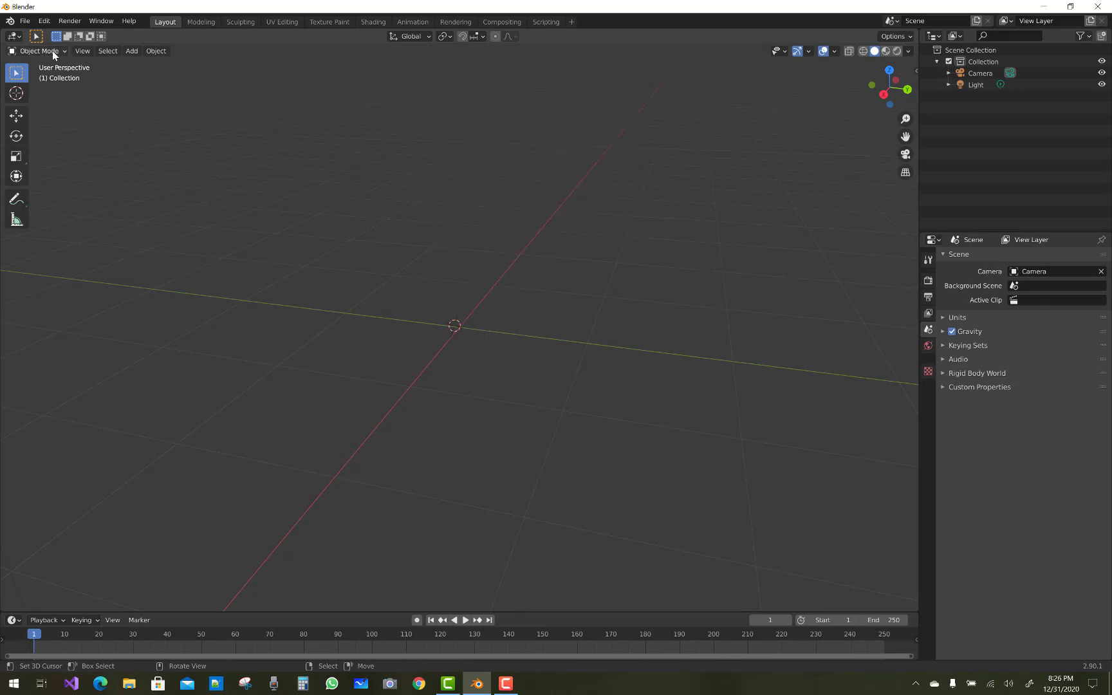
{"action": "left_click", "coordinate": [82, 51]}
{"action": "left_click", "coordinate": [83, 51]}
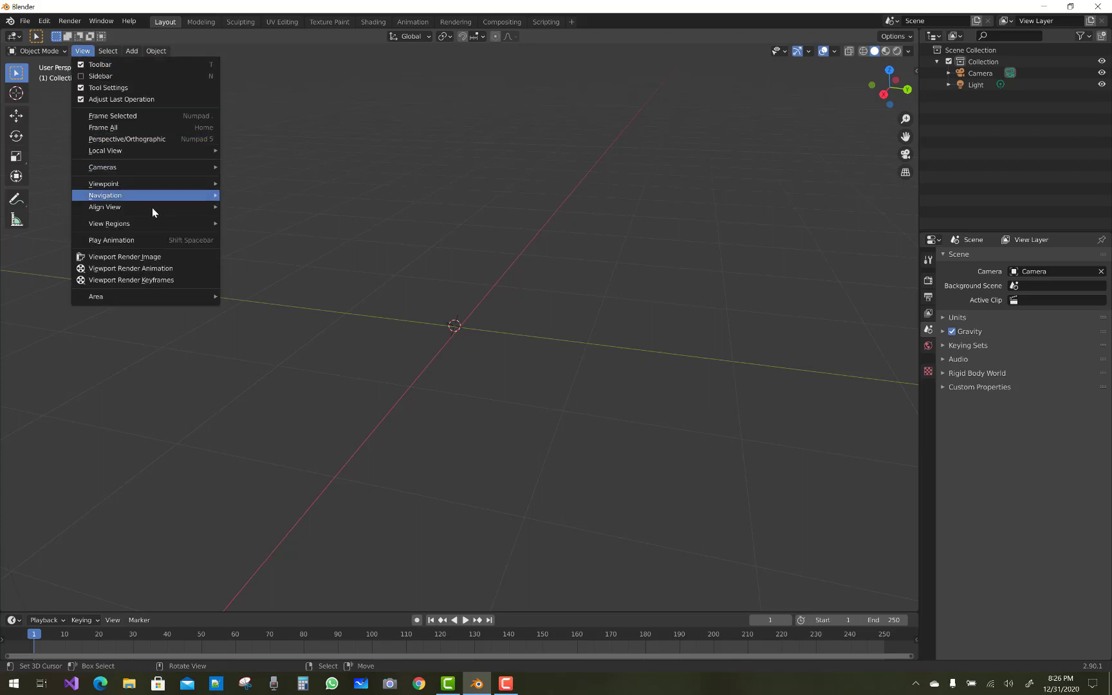
{"action": "left_click", "coordinate": [263, 229]}
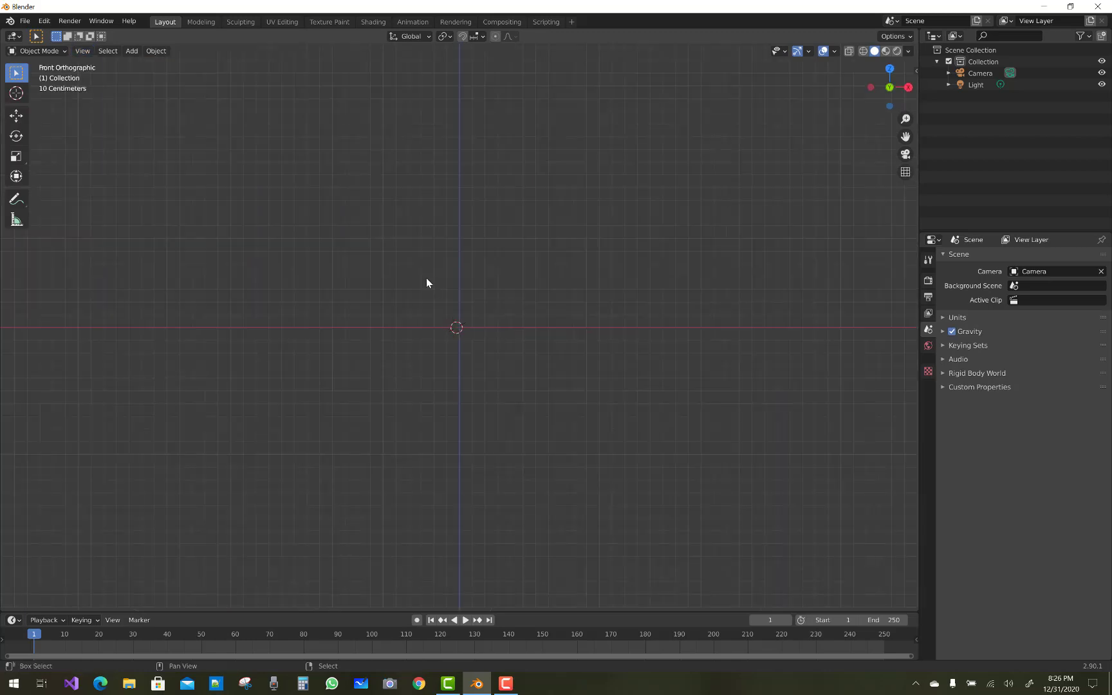
{"action": "key", "text": "shift+a"}
Add a plane and rotate it 90° about Y so it stands upright.
{"action": "left_click", "coordinate": [505, 279]}
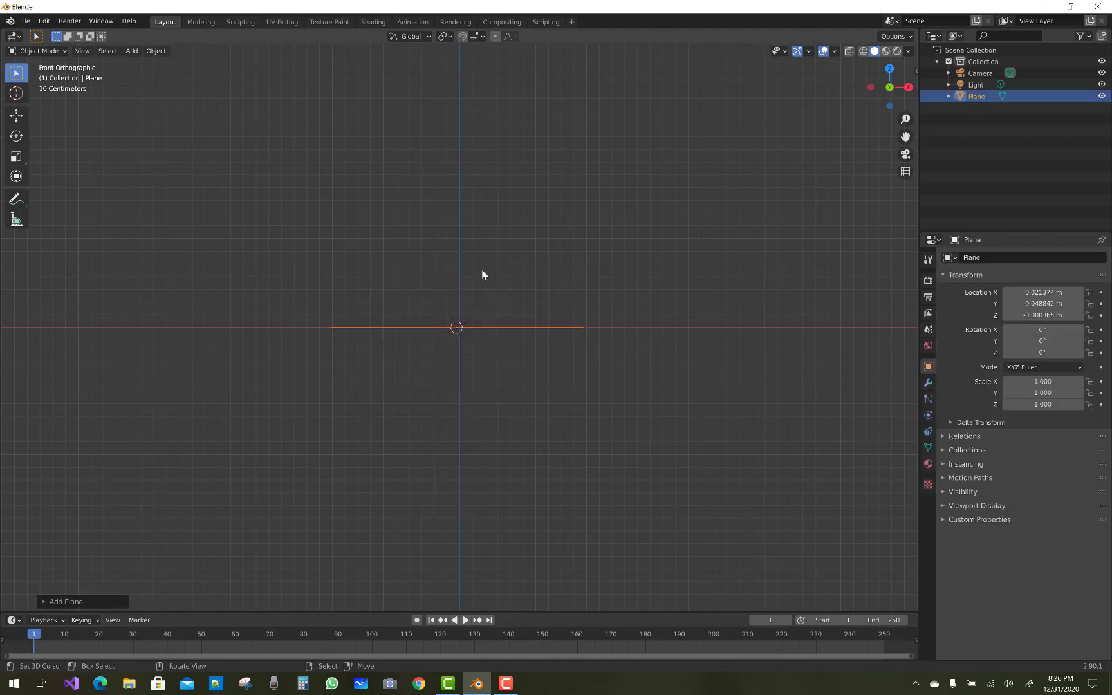
{"action": "key", "text": "r"}
{"action": "key", "text": "y"}
{"action": "key", "text": "9"}
{"action": "key", "text": "0"}
{"action": "key", "text": "Return"}
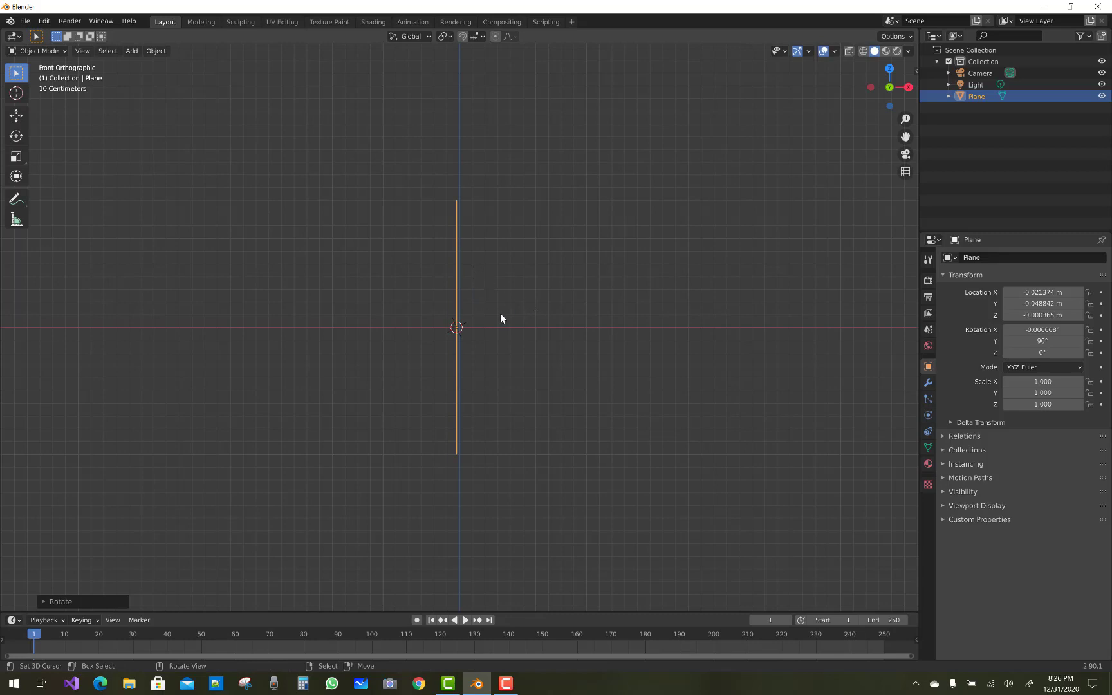
Narrow the upright plane to a Y scale of 0.294.
{"action": "mouse_move", "coordinate": [499, 310]}
{"action": "middle_mouse_down"}
{"action": "mouse_move", "coordinate": [613, 307]}
{"action": "mouse_move", "coordinate": [490, 317]}
{"action": "mouse_move", "coordinate": [642, 320]}
{"action": "mouse_move", "coordinate": [619, 323]}
{"action": "middle_mouse_up"}
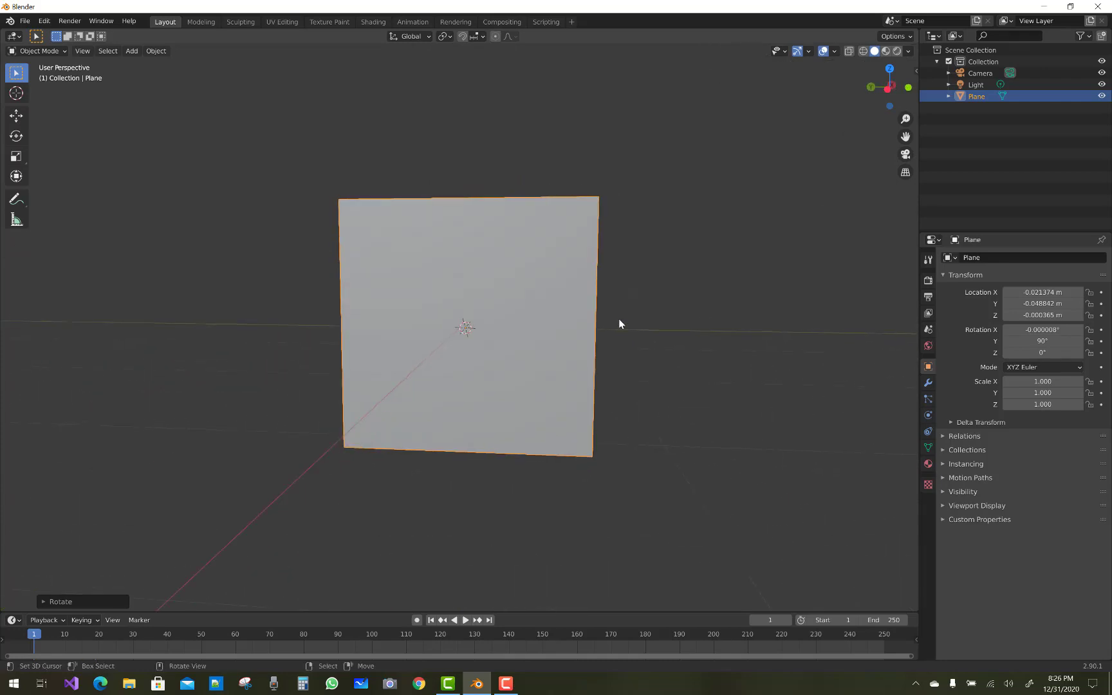
{"action": "key", "text": "s"}
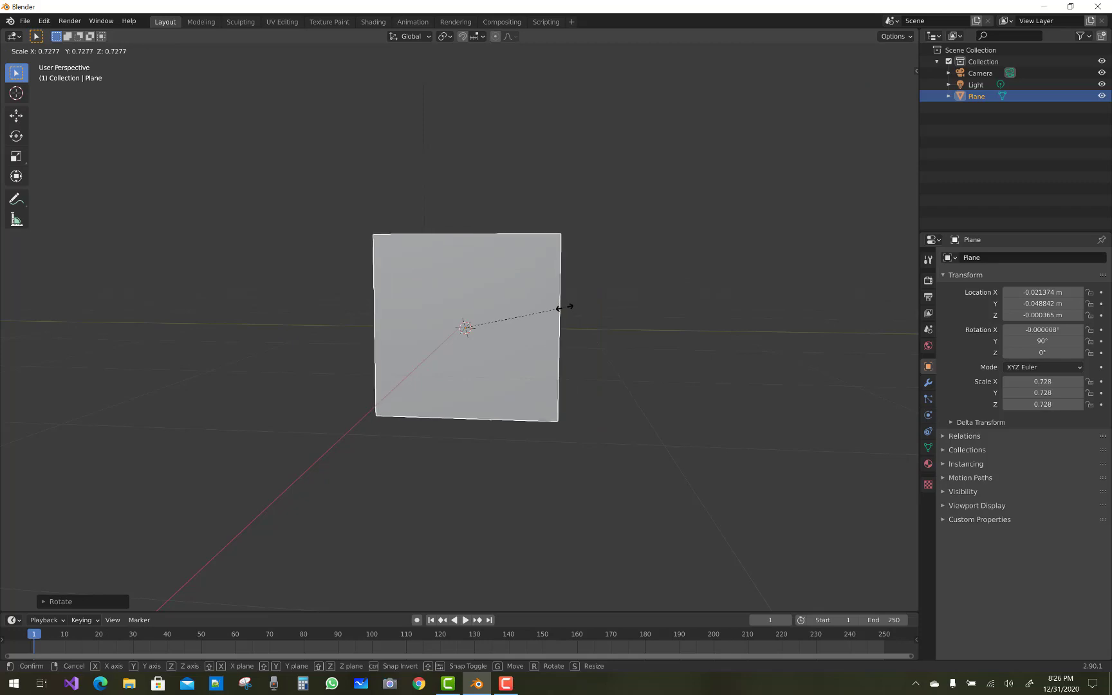
{"action": "key", "text": "y"}
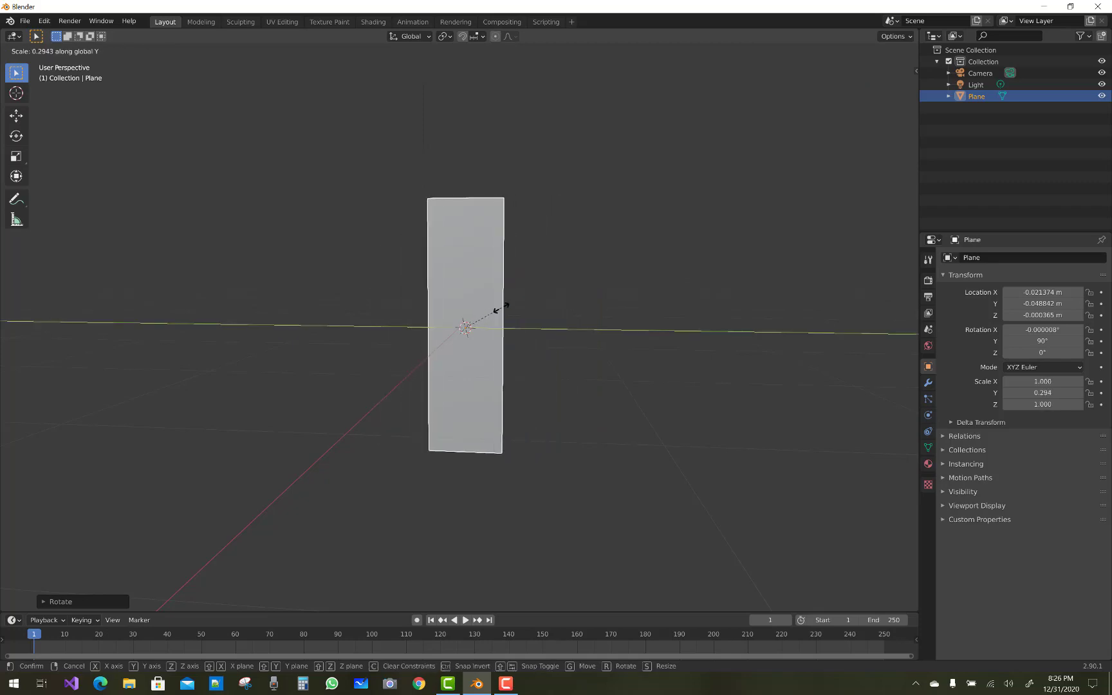
{"action": "left_click", "coordinate": [503, 313]}
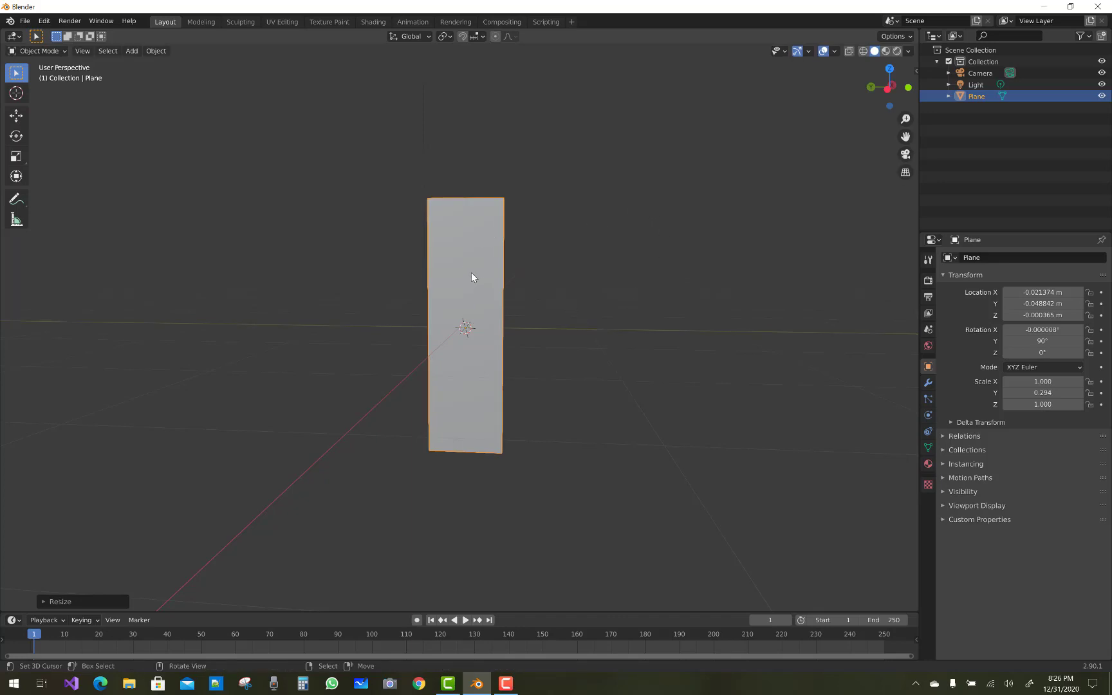
{"action": "left_click", "coordinate": [37, 52]}
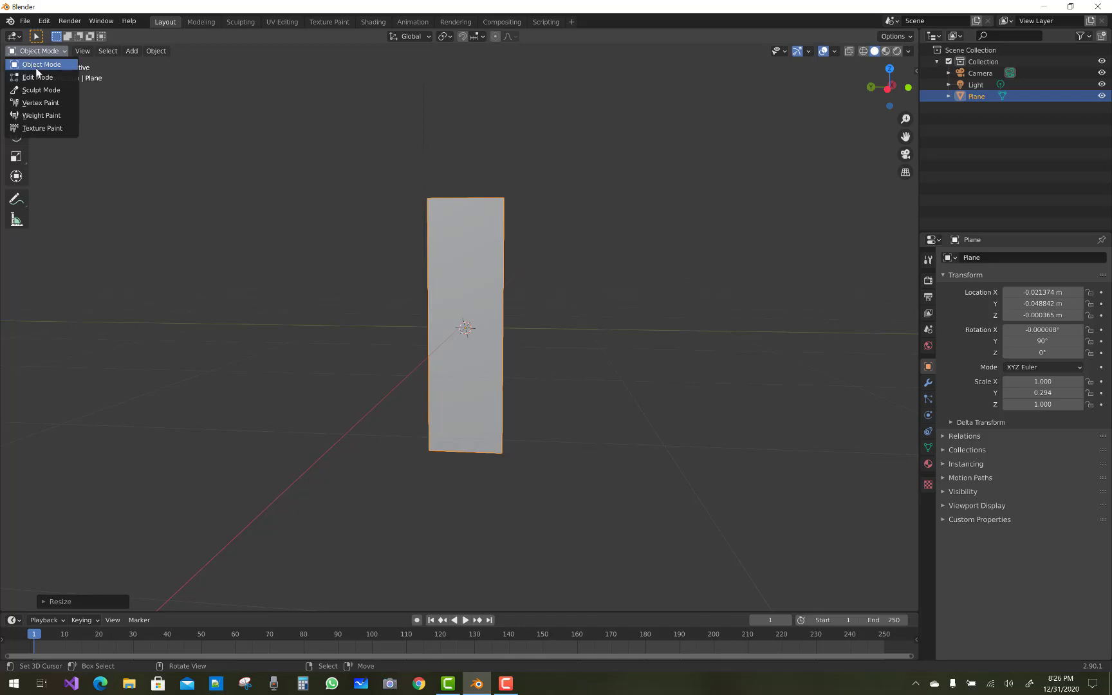
In Edit Mode, subdivide the tall plane four times, then deselect all faces.
{"action": "left_click", "coordinate": [34, 77]}
{"action": "right_click", "coordinate": [439, 238]}
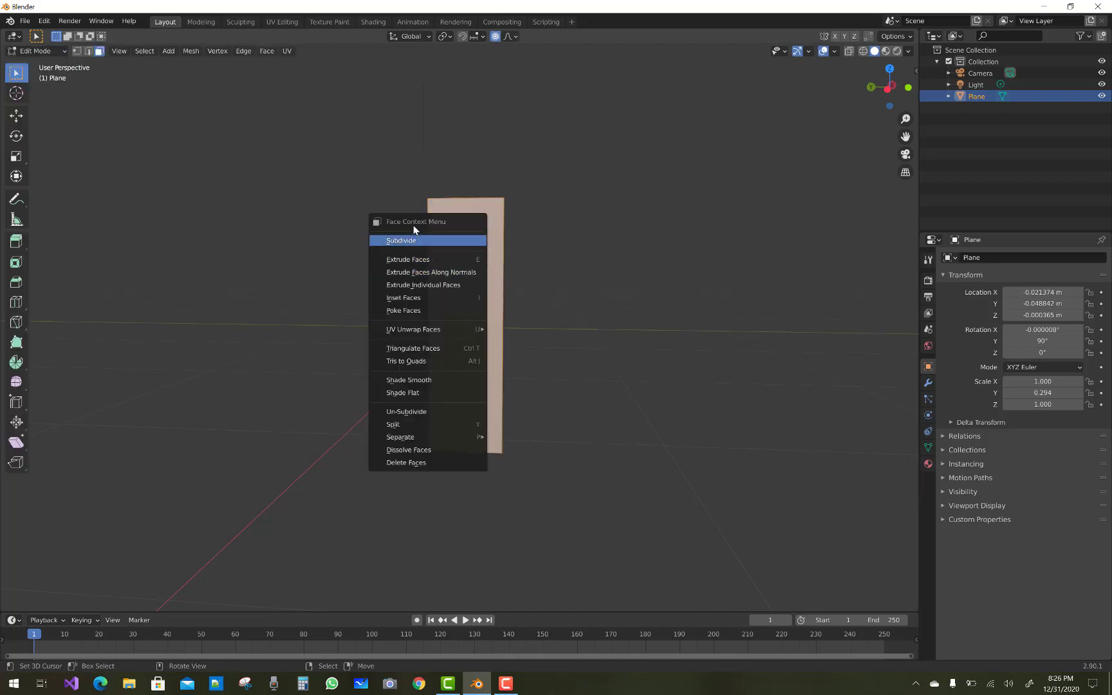
{"action": "left_click", "coordinate": [415, 242]}
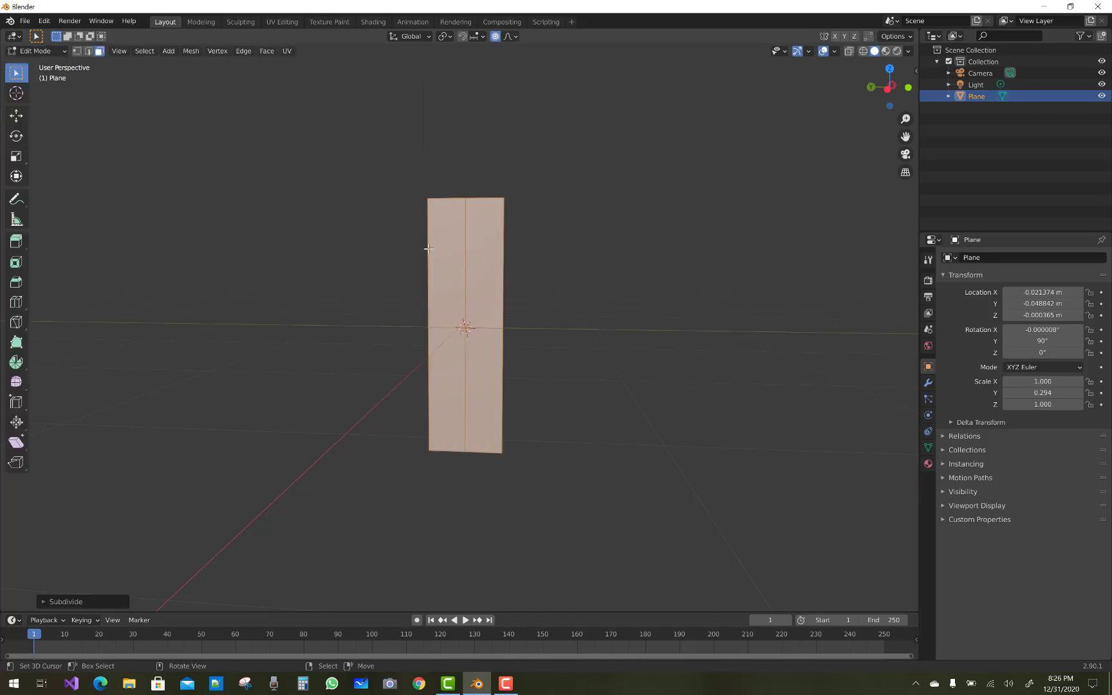
{"action": "right_click", "coordinate": [428, 249]}
{"action": "left_click", "coordinate": [429, 249]}
{"action": "right_click", "coordinate": [457, 235]}
{"action": "left_click", "coordinate": [457, 234]}
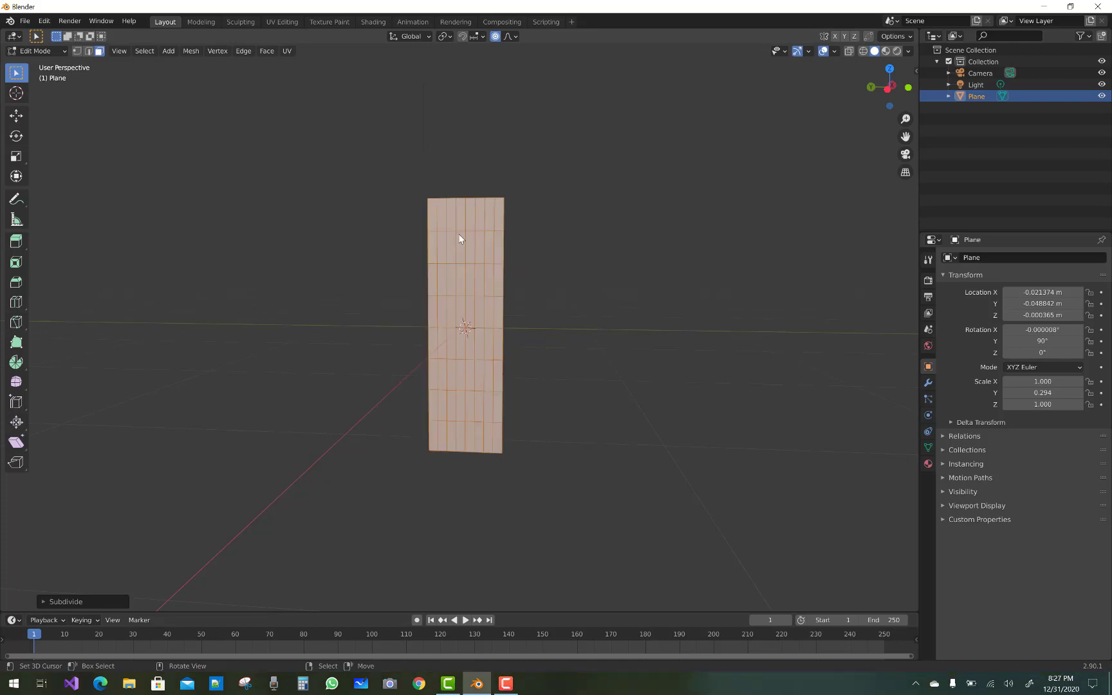
{"action": "right_click", "coordinate": [467, 222]}
{"action": "left_click", "coordinate": [468, 223]}
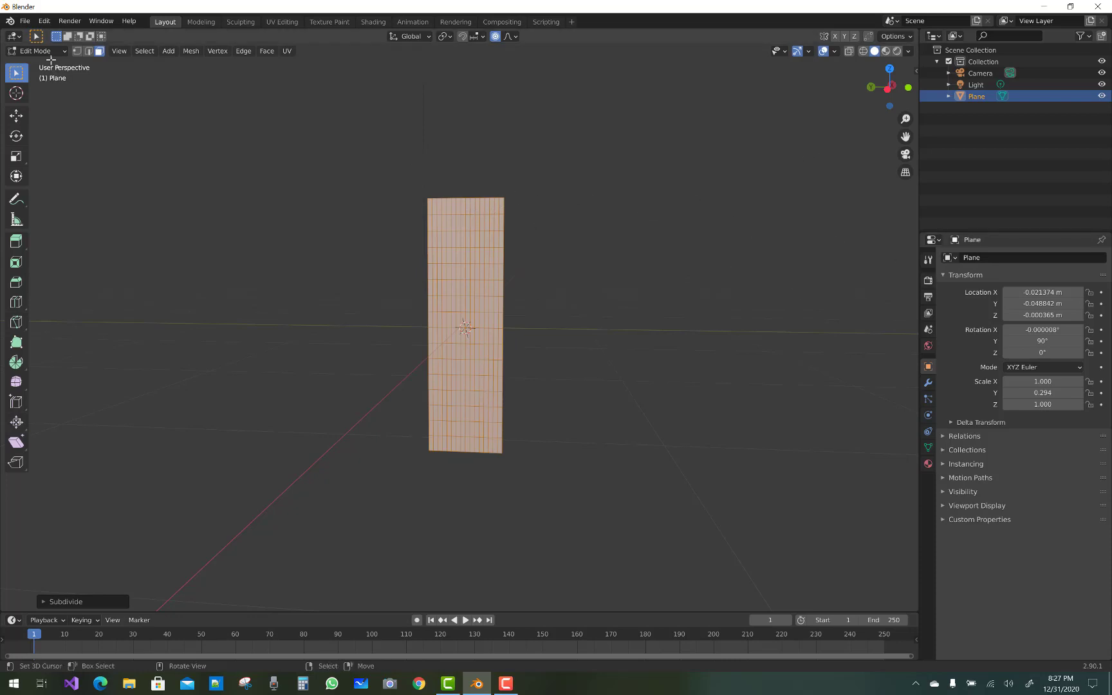
{"action": "left_click", "coordinate": [578, 238]}
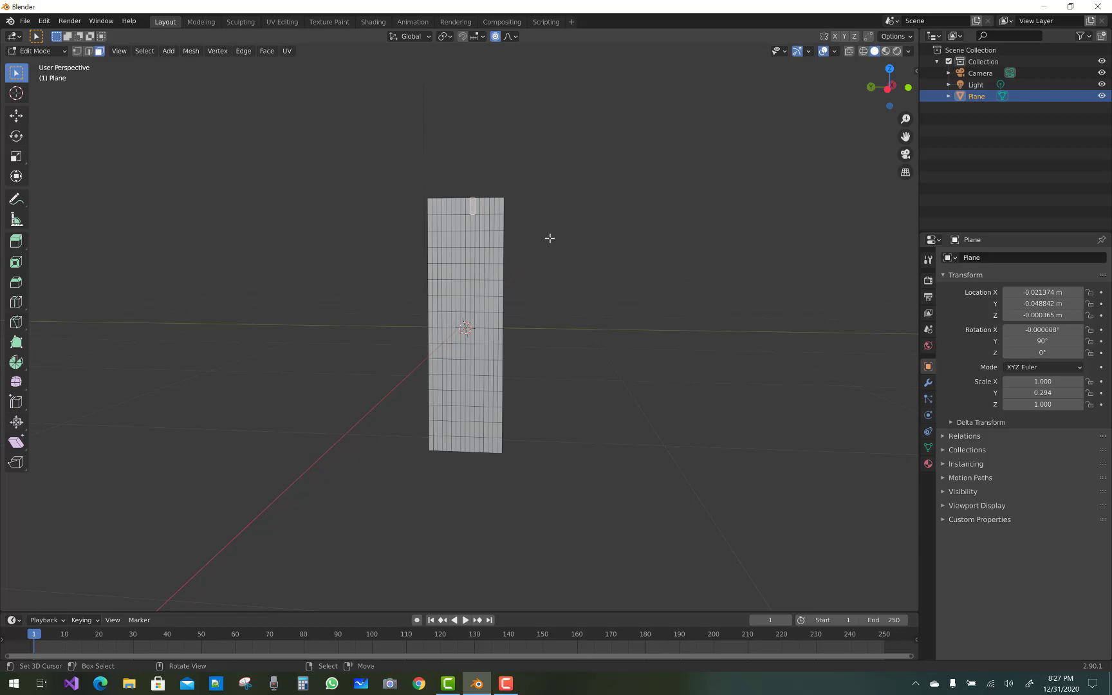
Rotate the top face with and without proportional editing, then with smooth falloff size 0.62.
{"action": "key", "text": "r"}
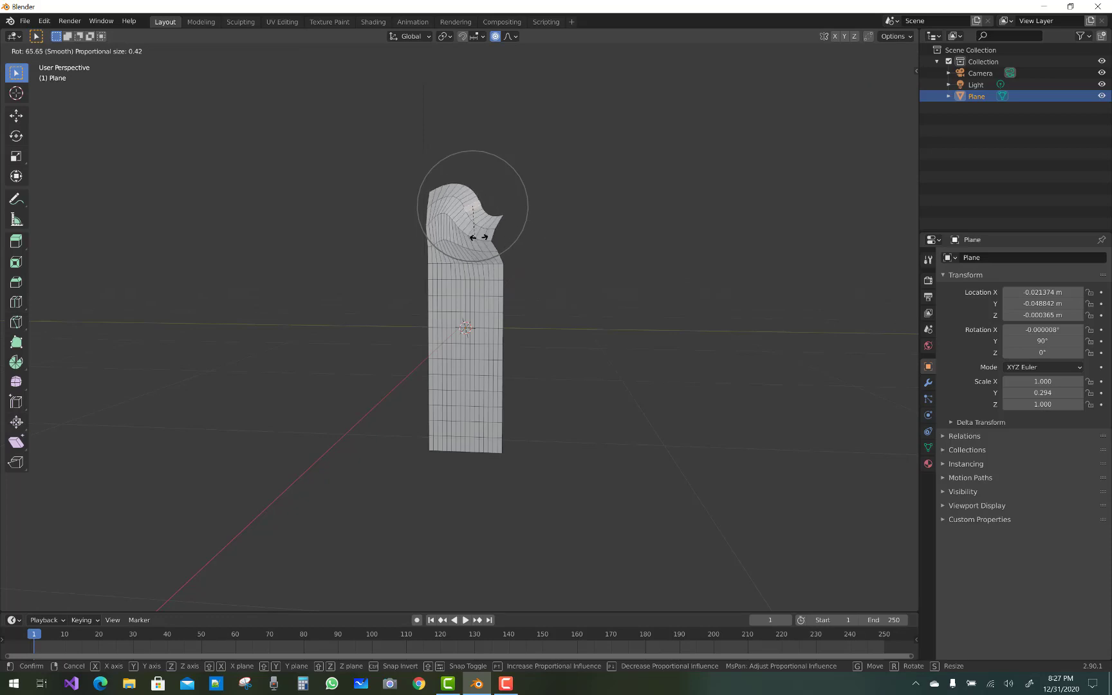
{"action": "left_click", "coordinate": [515, 221]}
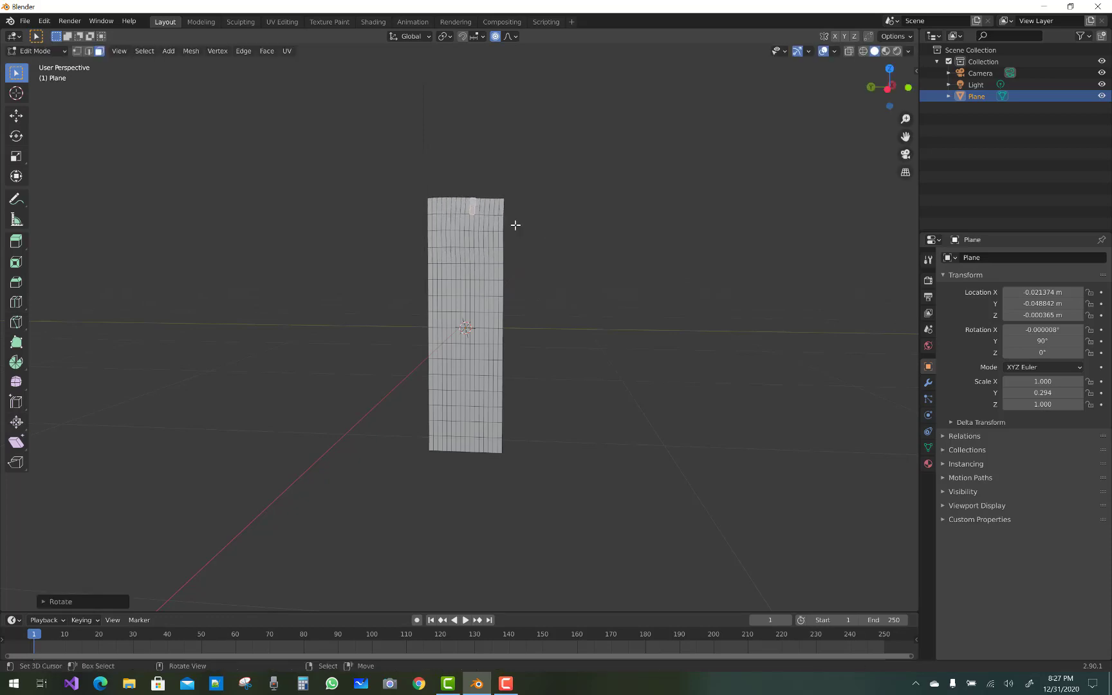
{"action": "left_click", "coordinate": [495, 36]}
{"action": "key", "text": "r"}
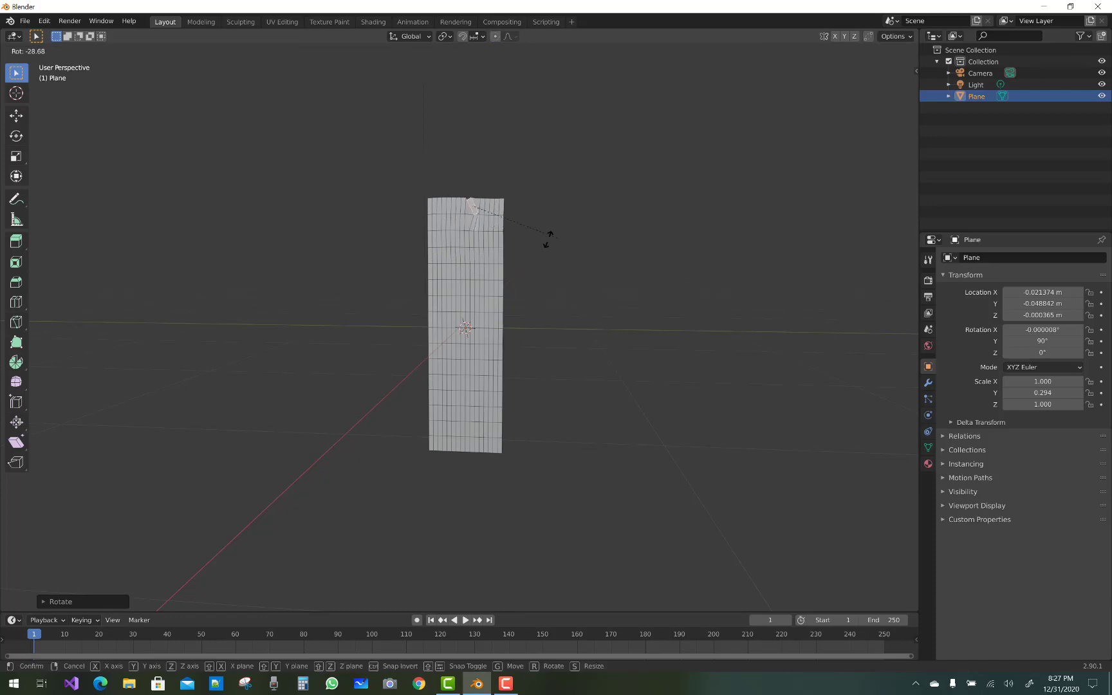
{"action": "left_click", "coordinate": [498, 236]}
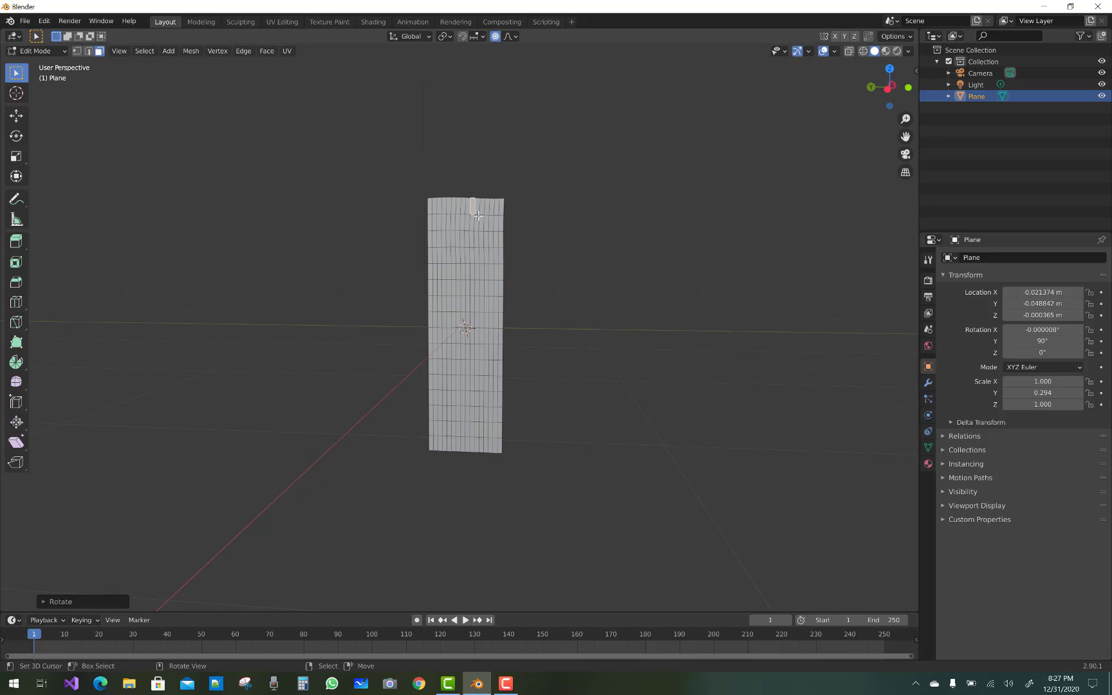
{"action": "key", "text": "r"}
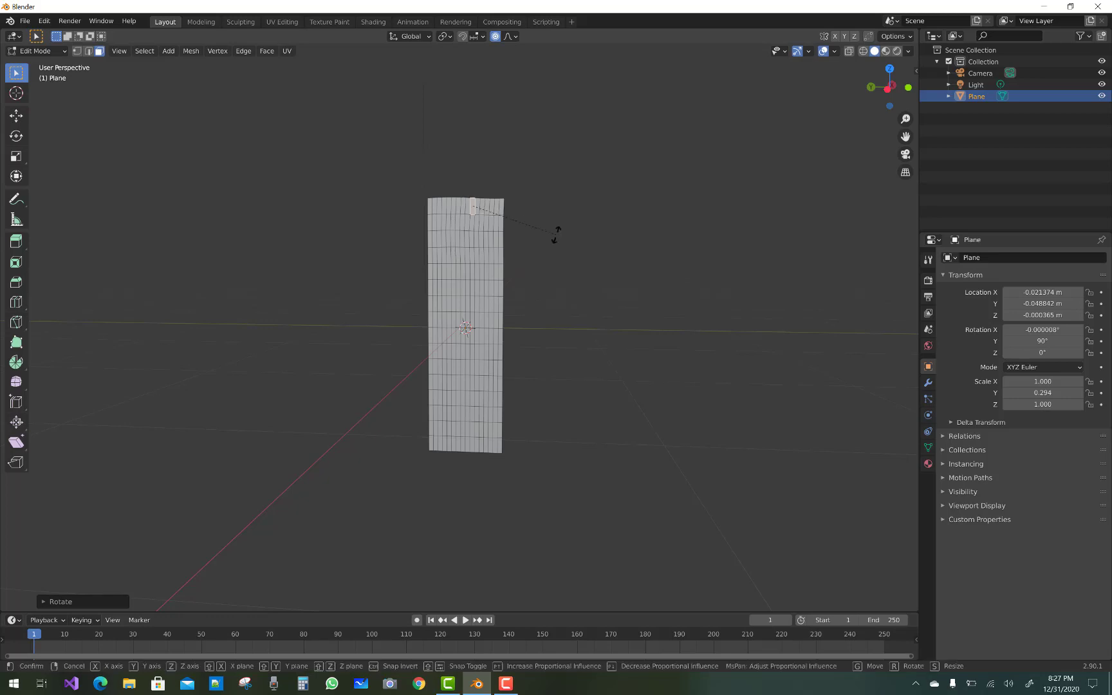
{"action": "scroll", "coordinate": [585, 243], "scroll_direction": "up", "scroll_amount": 1}
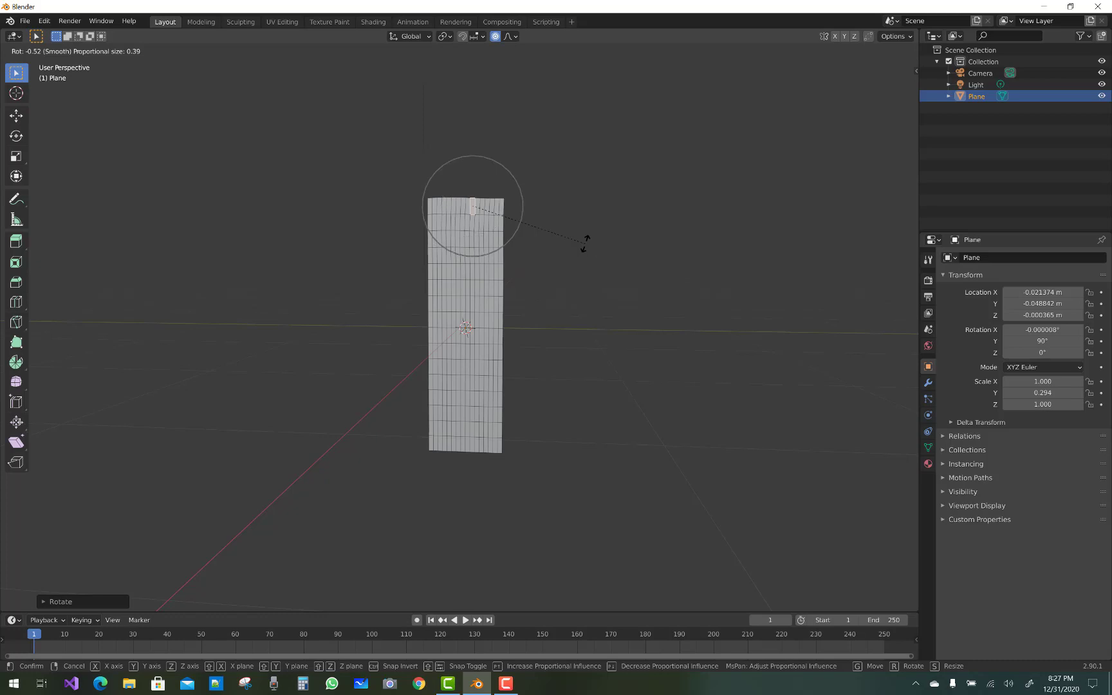
{"action": "scroll", "coordinate": [585, 243], "scroll_direction": "down", "scroll_amount": 5}
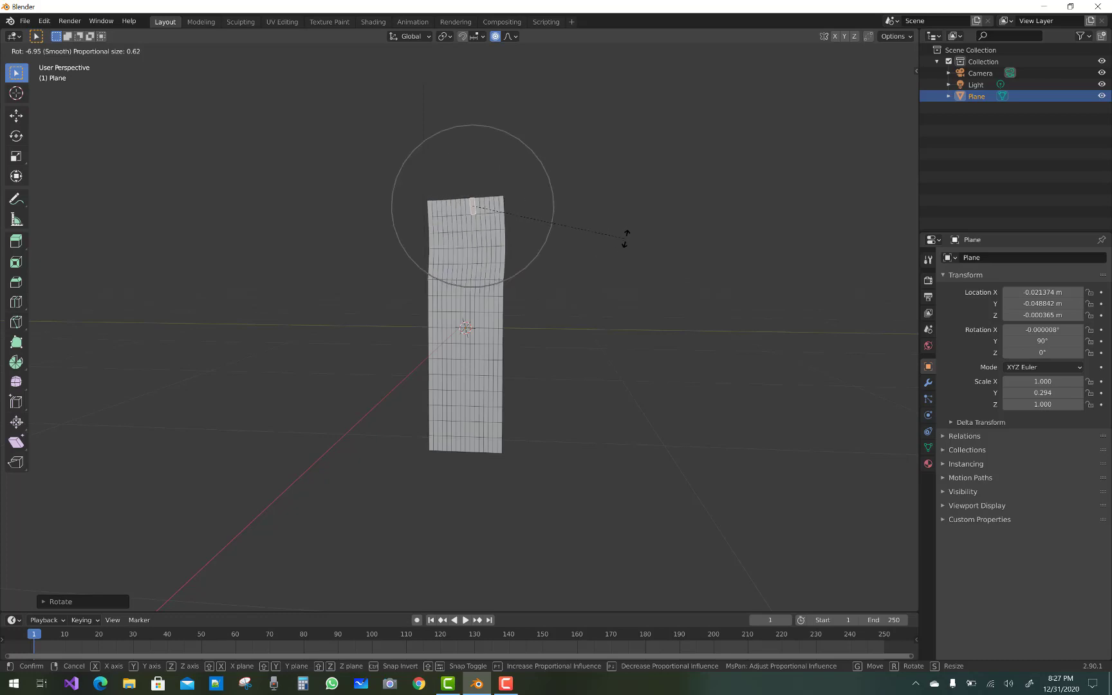
Confirm the top curl, then rotate a lower face -47.91° with proportional falloff size 0.62.
{"action": "left_click", "coordinate": [487, 249]}
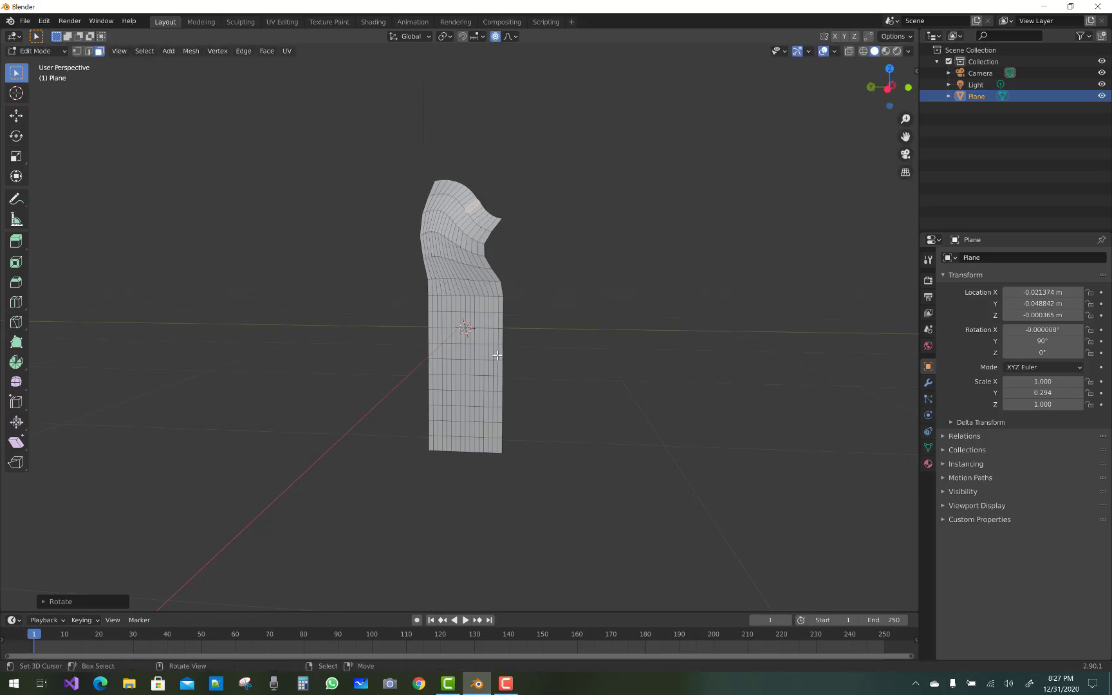
{"action": "left_click", "coordinate": [477, 364]}
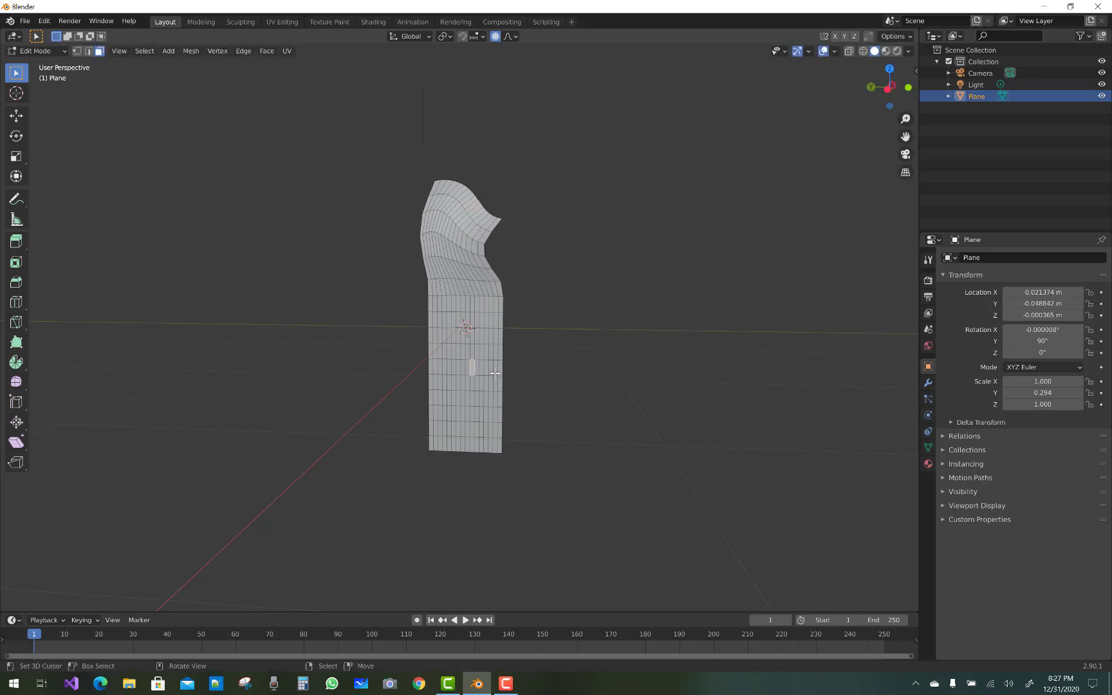
{"action": "key", "text": "r"}
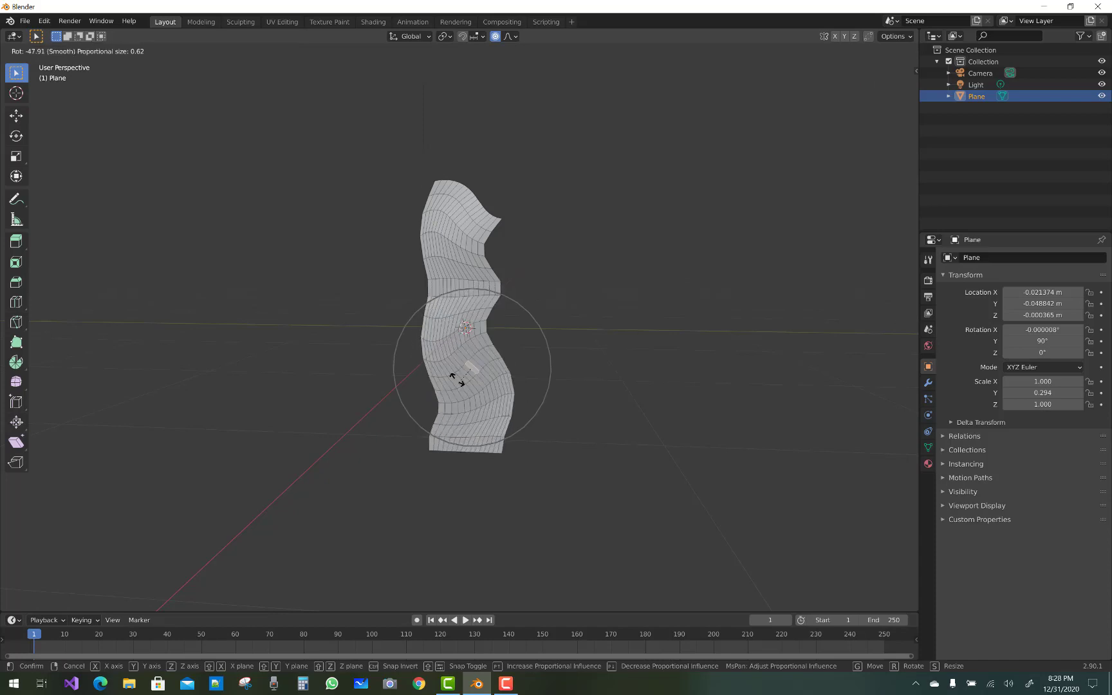
{"action": "left_click", "coordinate": [429, 380]}
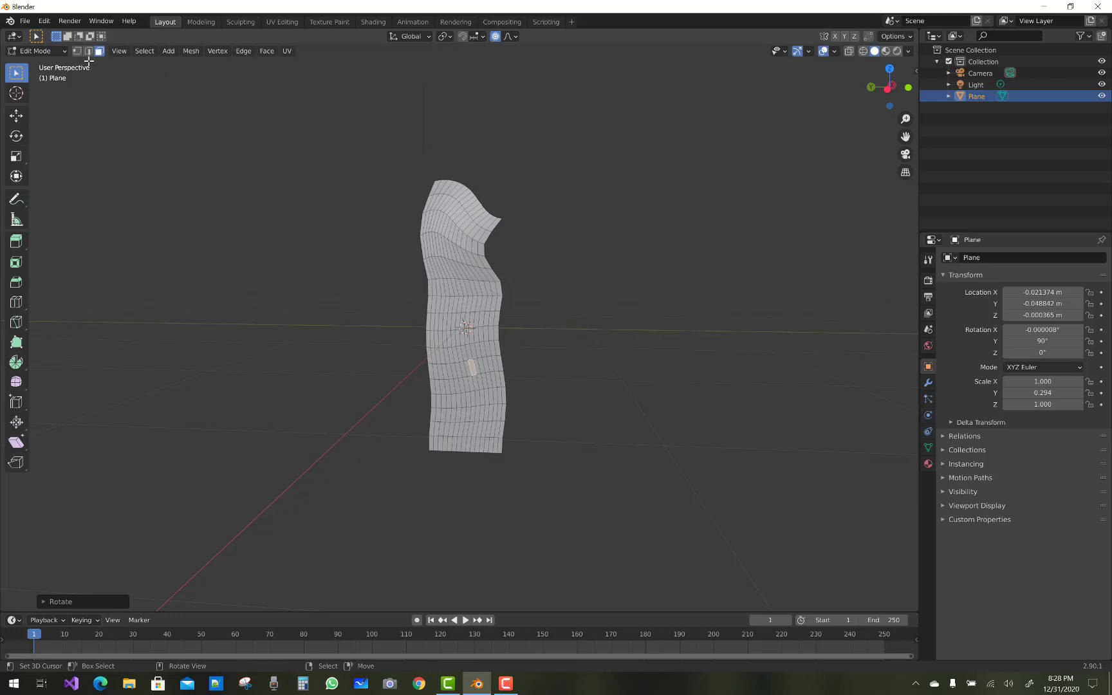
{"action": "left_click", "coordinate": [118, 54]}
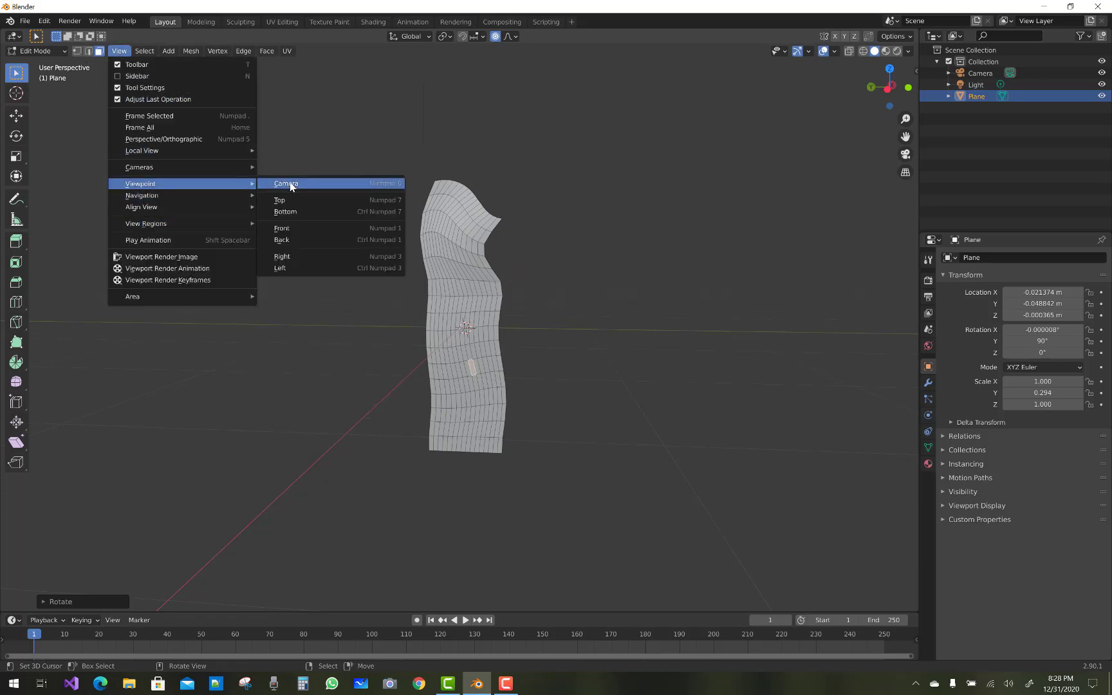
Set the Transform Pivot Point to 3D Cursor and place the cursor beside the plane.
{"action": "left_click", "coordinate": [329, 226]}
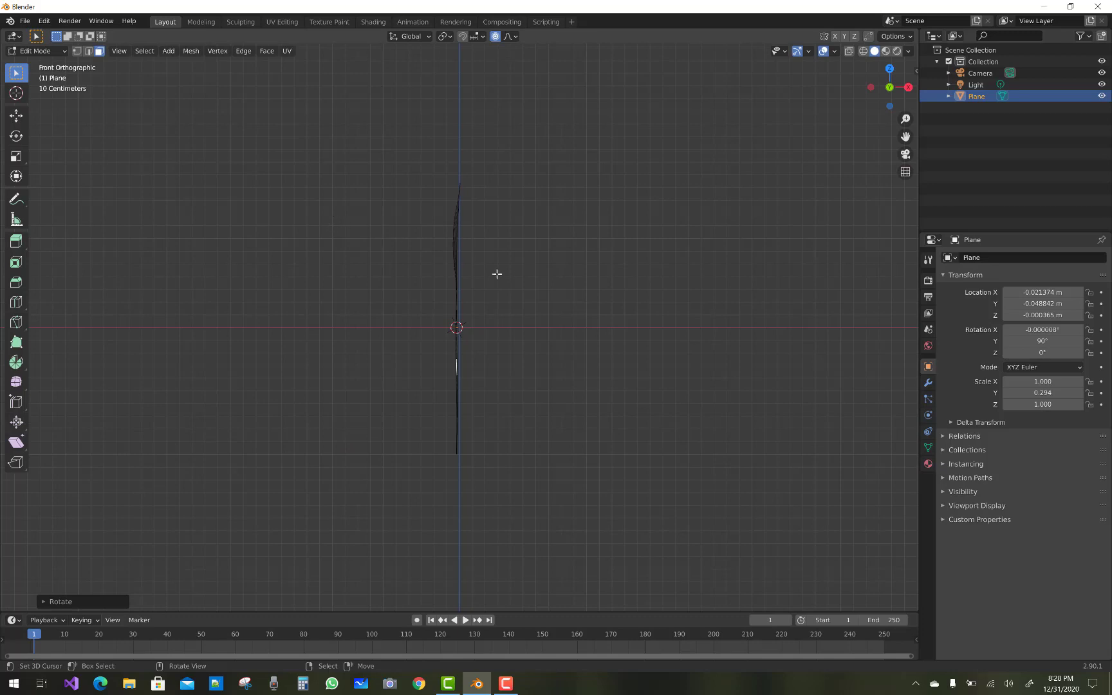
{"action": "middle_click_drag", "start_coordinate": [501, 268], "coordinate": [529, 275]}
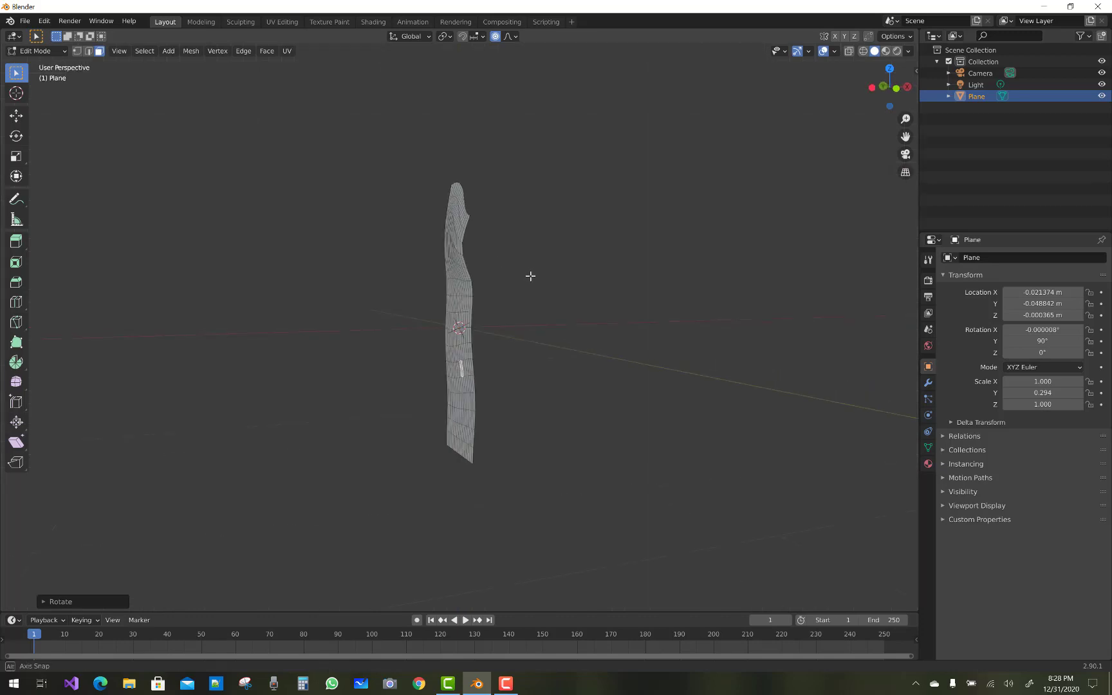
{"action": "left_click", "coordinate": [452, 40]}
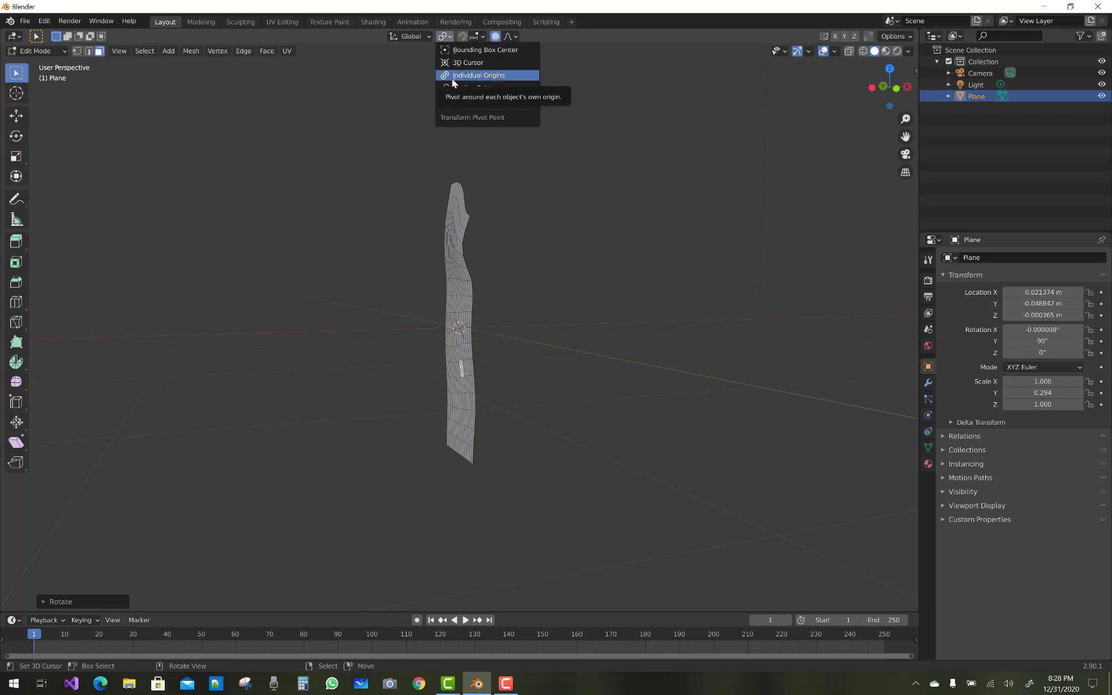
{"action": "left_click", "coordinate": [454, 64]}
{"action": "left_click", "coordinate": [576, 302]}
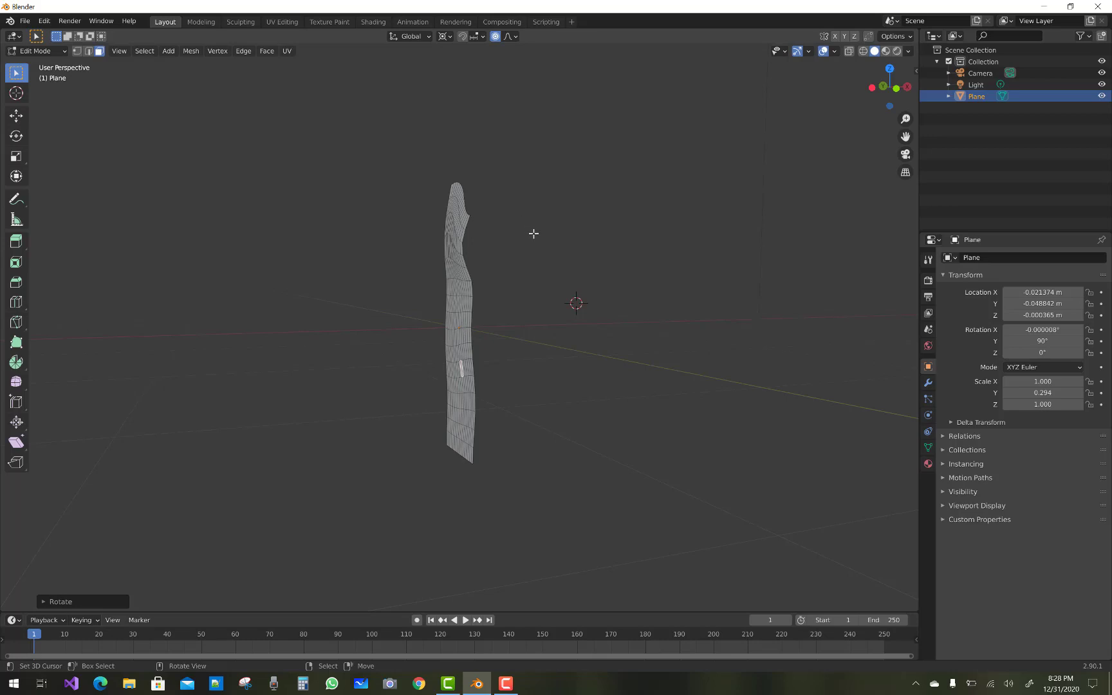
Rotate the face twice around the 3D cursor with proportional editing, sweeping the top into an arc.
{"action": "key", "text": "r"}
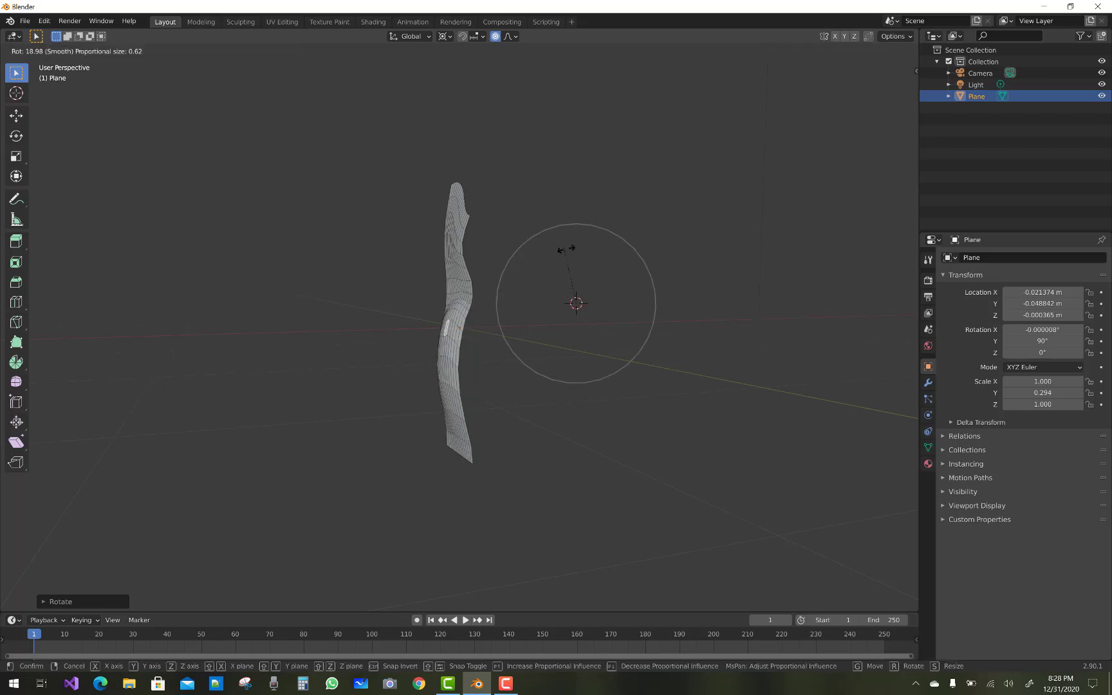
{"action": "left_click", "coordinate": [513, 257]}
{"action": "key", "text": "r"}
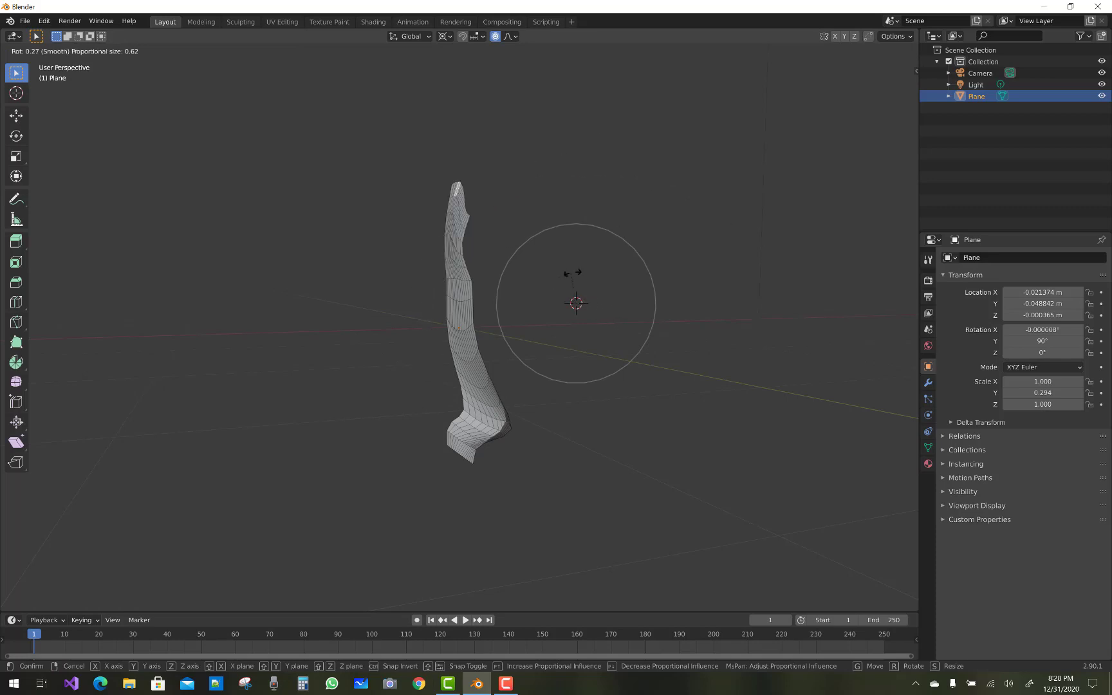
{"action": "left_click", "coordinate": [592, 295]}
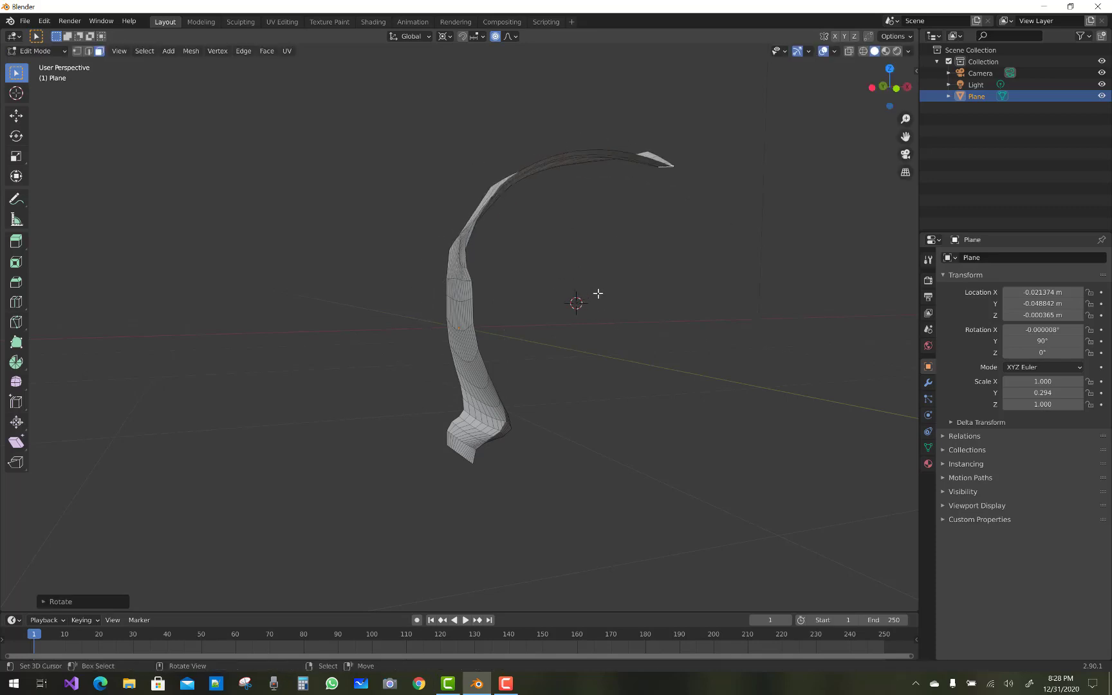
{"action": "mouse_move", "coordinate": [621, 248]}
{"action": "middle_mouse_down"}
{"action": "mouse_move", "coordinate": [672, 287]}
{"action": "mouse_move", "coordinate": [775, 287]}
{"action": "mouse_move", "coordinate": [807, 223]}
{"action": "mouse_move", "coordinate": [590, 303]}
{"action": "mouse_move", "coordinate": [553, 287]}
{"action": "mouse_move", "coordinate": [586, 340]}
{"action": "mouse_move", "coordinate": [596, 328]}
{"action": "mouse_move", "coordinate": [570, 265]}
{"action": "mouse_move", "coordinate": [536, 266]}
{"action": "mouse_move", "coordinate": [620, 276]}
{"action": "mouse_move", "coordinate": [710, 248]}
{"action": "mouse_move", "coordinate": [603, 325]}
{"action": "mouse_move", "coordinate": [687, 303]}
{"action": "mouse_move", "coordinate": [609, 327]}
{"action": "mouse_move", "coordinate": [593, 318]}
{"action": "mouse_move", "coordinate": [702, 293]}
{"action": "mouse_move", "coordinate": [695, 280]}
{"action": "middle_mouse_up"}
Select a thin face, move the 3D cursor left of the mesh, and proportionally rotate the face.
{"action": "middle_click_drag", "start_coordinate": [651, 351], "coordinate": [397, 286]}
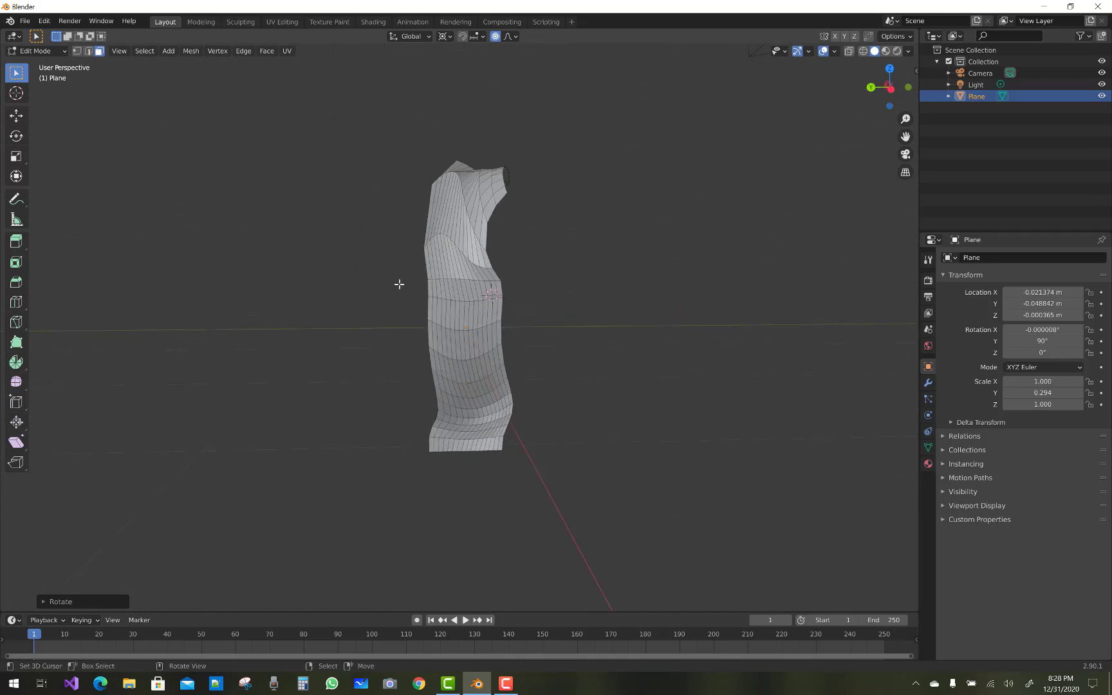
{"action": "left_click", "coordinate": [479, 321]}
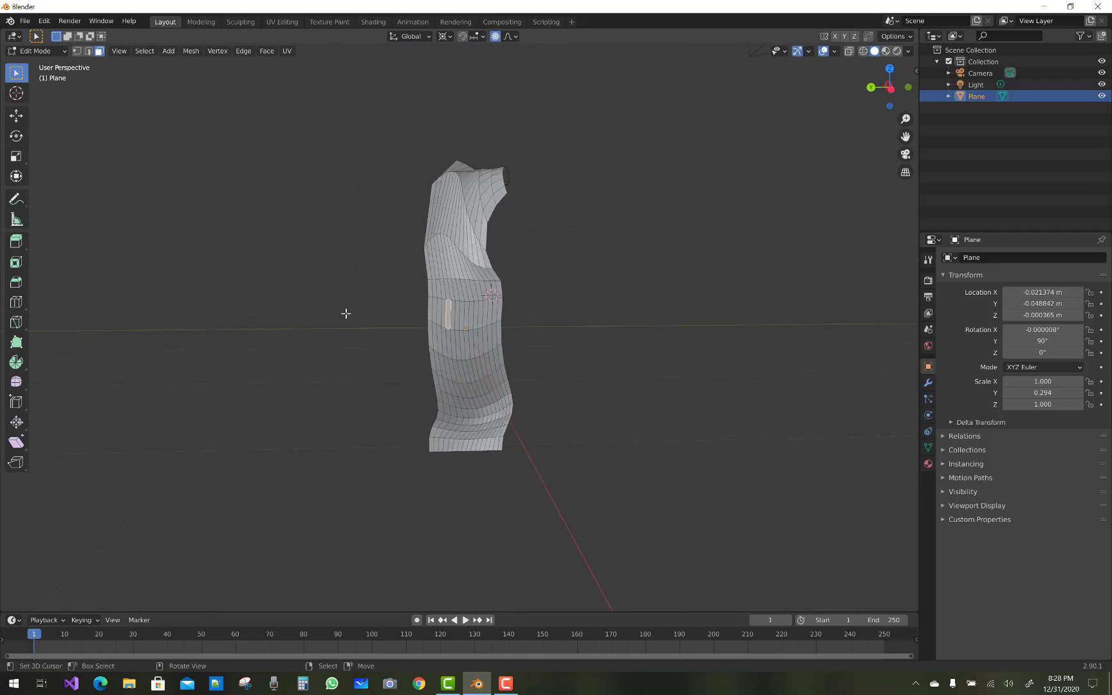
{"action": "right_click", "coordinate": [296, 298], "text": "shift"}
{"action": "right_click", "coordinate": [368, 311], "text": "shift"}
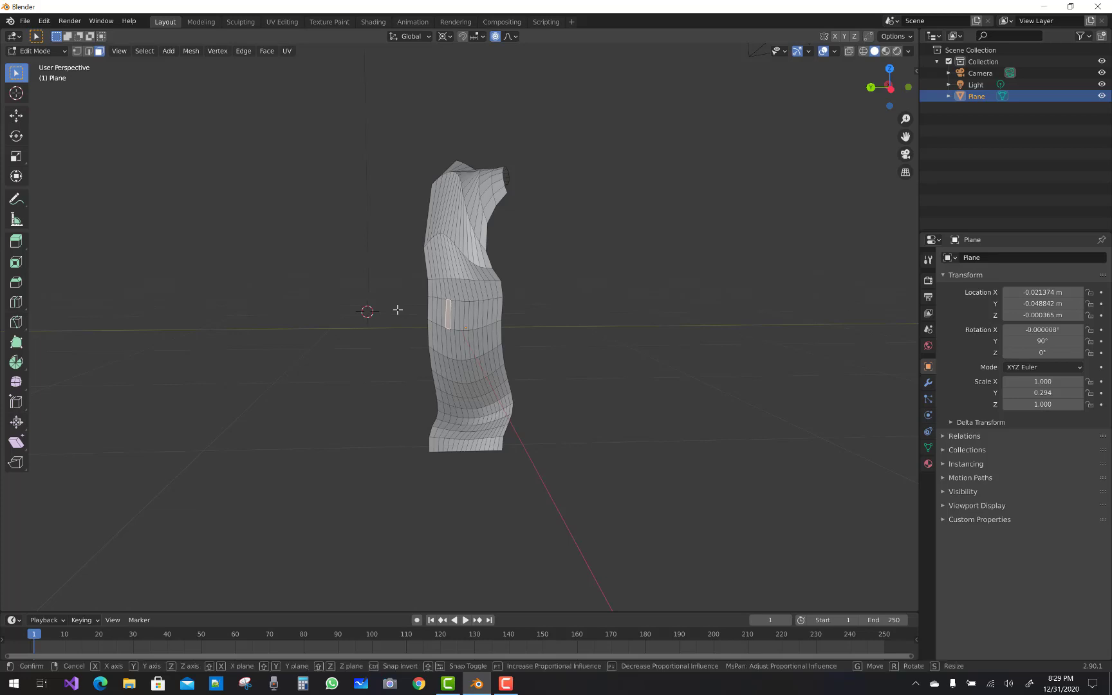
{"action": "key", "text": "g"}
{"action": "key", "text": "r"}
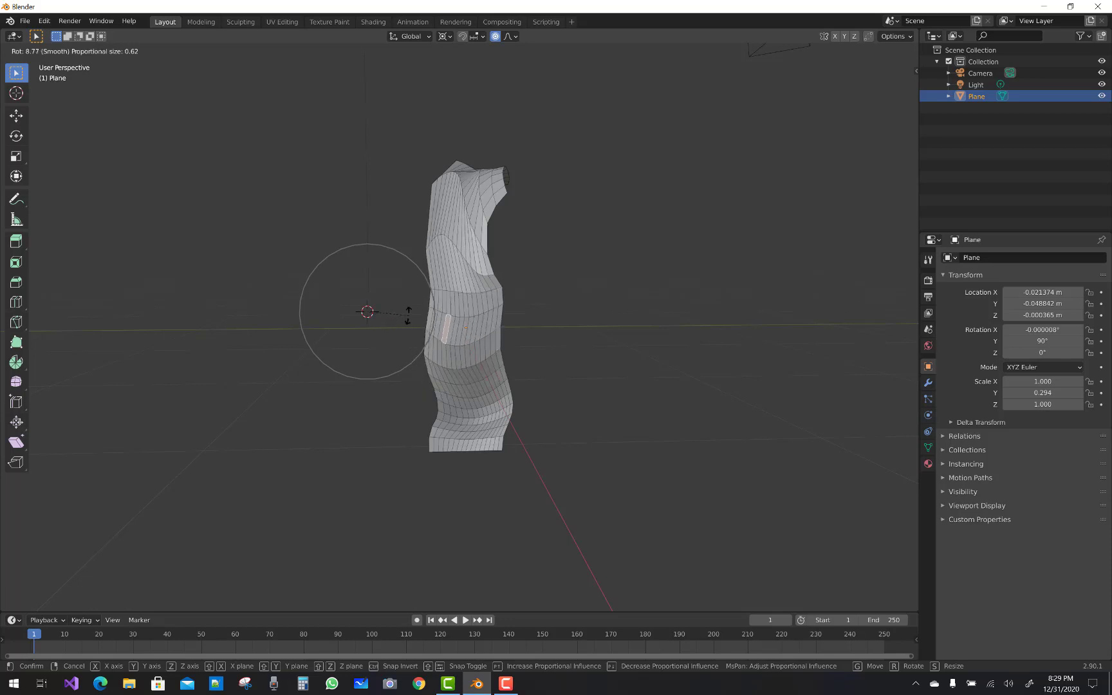
{"action": "left_click", "coordinate": [401, 315]}
Orbit around the finished ribbon and return to Object Mode.
{"action": "middle_click_drag", "start_coordinate": [534, 314], "coordinate": [564, 323]}
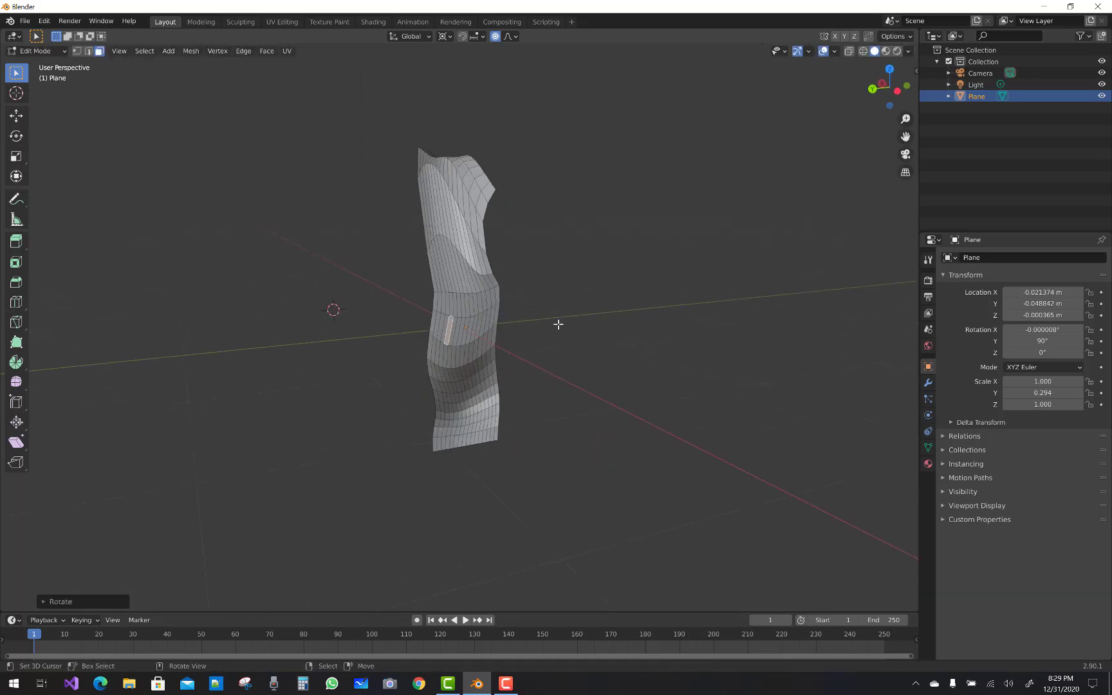
{"action": "mouse_move", "coordinate": [479, 328]}
{"action": "middle_mouse_down"}
{"action": "mouse_move", "coordinate": [385, 310]}
{"action": "mouse_move", "coordinate": [342, 367]}
{"action": "mouse_move", "coordinate": [528, 385]}
{"action": "mouse_move", "coordinate": [523, 243]}
{"action": "mouse_move", "coordinate": [424, 348]}
{"action": "mouse_move", "coordinate": [523, 391]}
{"action": "mouse_move", "coordinate": [367, 318]}
{"action": "mouse_move", "coordinate": [407, 373]}
{"action": "mouse_move", "coordinate": [548, 345]}
{"action": "mouse_move", "coordinate": [484, 298]}
{"action": "mouse_move", "coordinate": [447, 335]}
{"action": "mouse_move", "coordinate": [401, 258]}
{"action": "mouse_move", "coordinate": [509, 334]}
{"action": "mouse_move", "coordinate": [478, 360]}
{"action": "mouse_move", "coordinate": [502, 341]}
{"action": "mouse_move", "coordinate": [593, 318]}
{"action": "middle_mouse_up"}
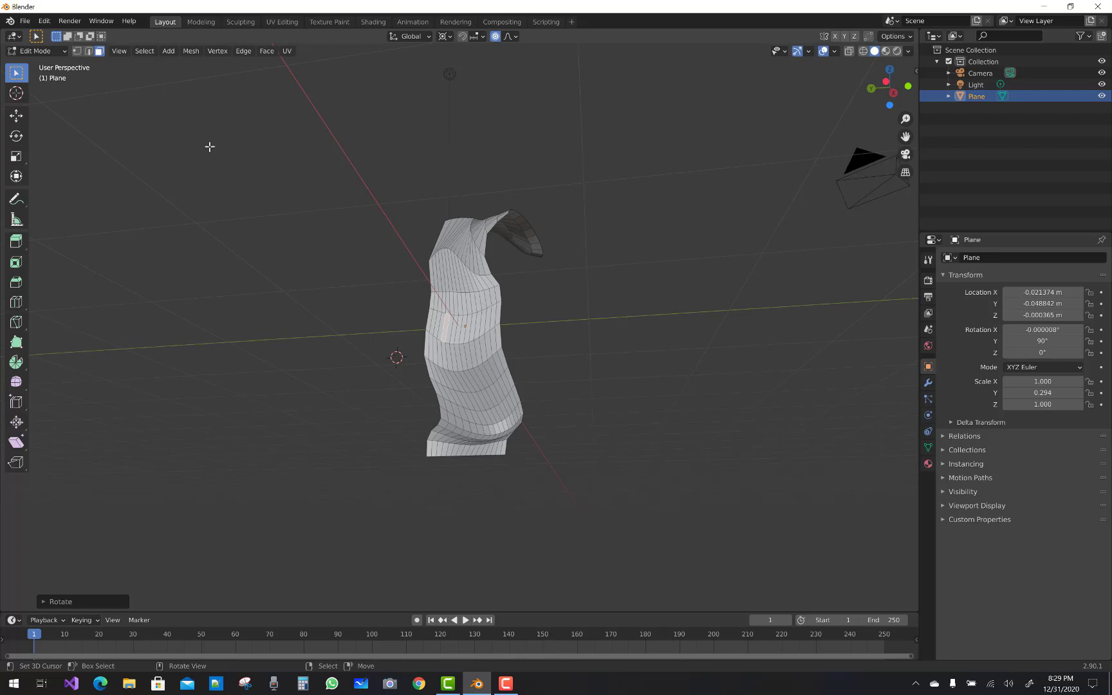
{"action": "left_click", "coordinate": [45, 52]}
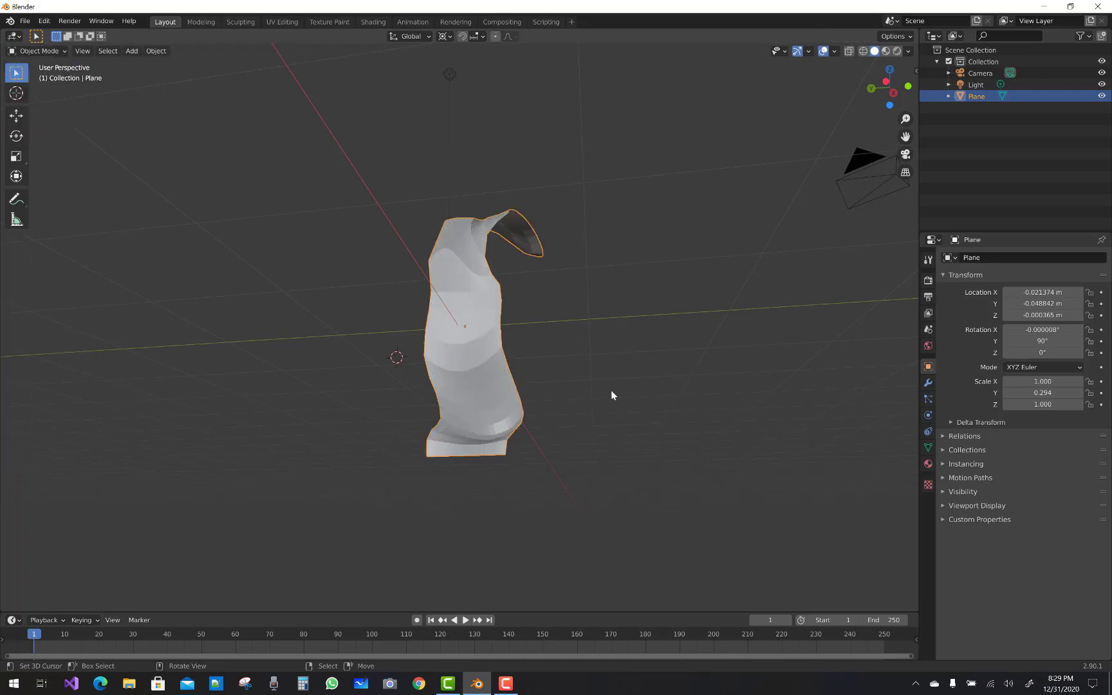
Delete the deformed plane and reframe the viewport.
{"action": "key", "text": "x"}
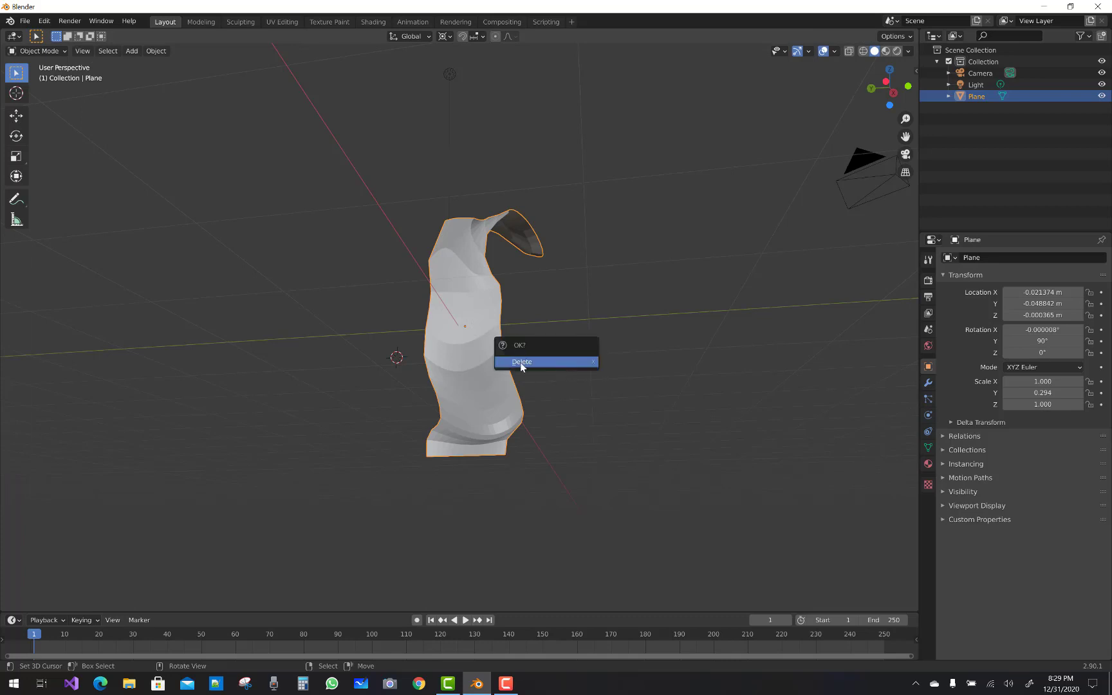
{"action": "left_click", "coordinate": [521, 364]}
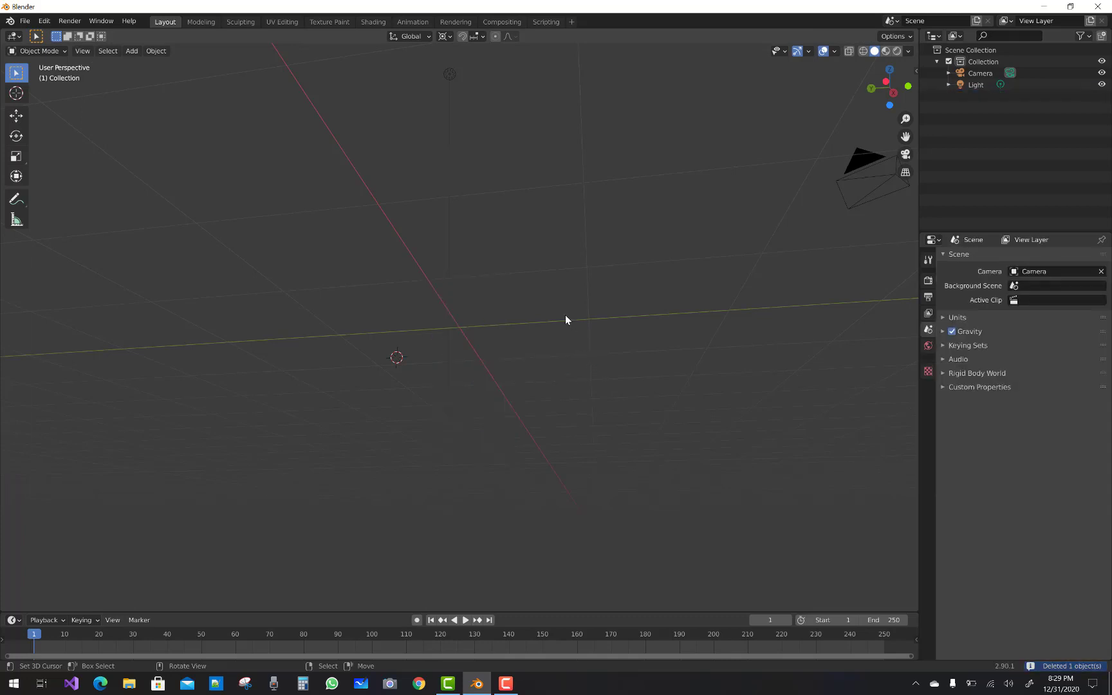
{"action": "scroll", "coordinate": [565, 313], "scroll_direction": "down", "scroll_amount": 1}
{"action": "scroll", "coordinate": [565, 316], "scroll_direction": "down", "scroll_amount": 3}
{"action": "mouse_move", "coordinate": [610, 454]}
{"action": "middle_mouse_down"}
{"action": "mouse_move", "coordinate": [739, 478]}
{"action": "mouse_move", "coordinate": [774, 345]}
{"action": "mouse_move", "coordinate": [762, 335]}
{"action": "mouse_move", "coordinate": [807, 393]}
{"action": "mouse_move", "coordinate": [840, 386]}
{"action": "middle_mouse_up"}
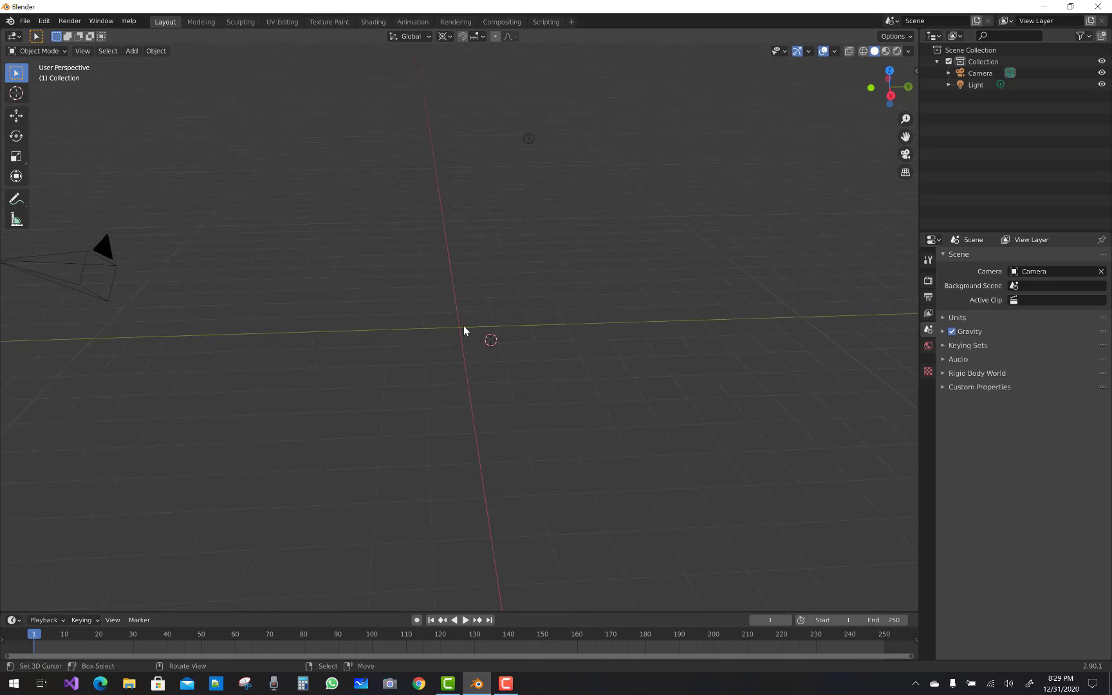
Add a new plane scaled uniformly to 4.424 and switch it to Edit Mode.
{"action": "key", "text": "shift+a"}
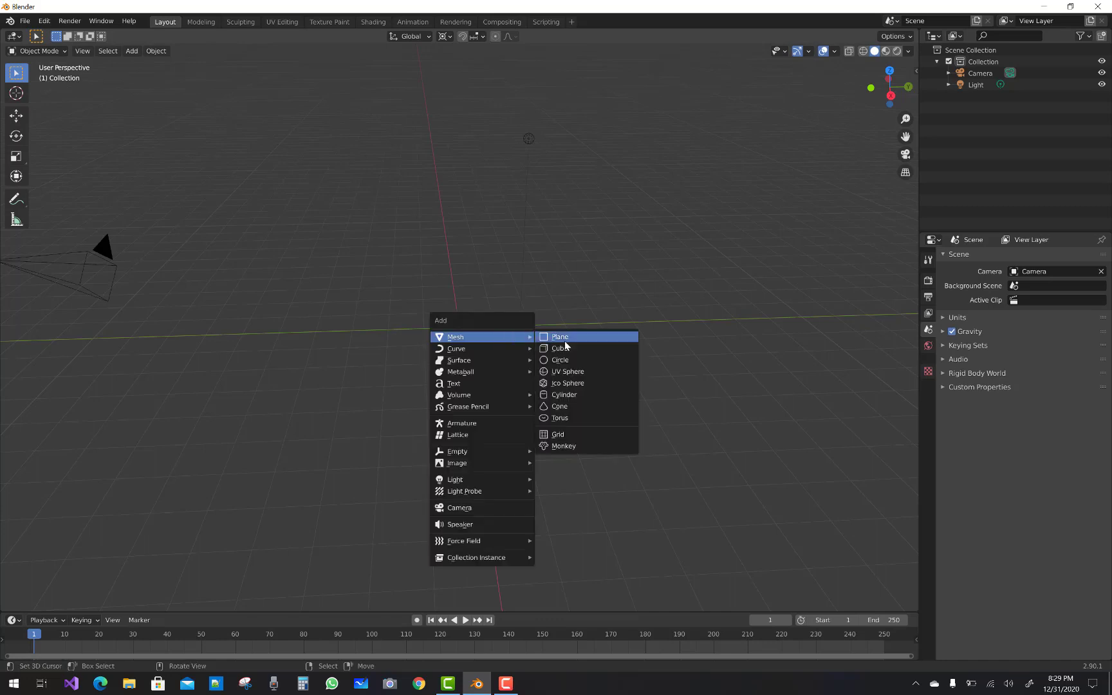
{"action": "left_click", "coordinate": [560, 336]}
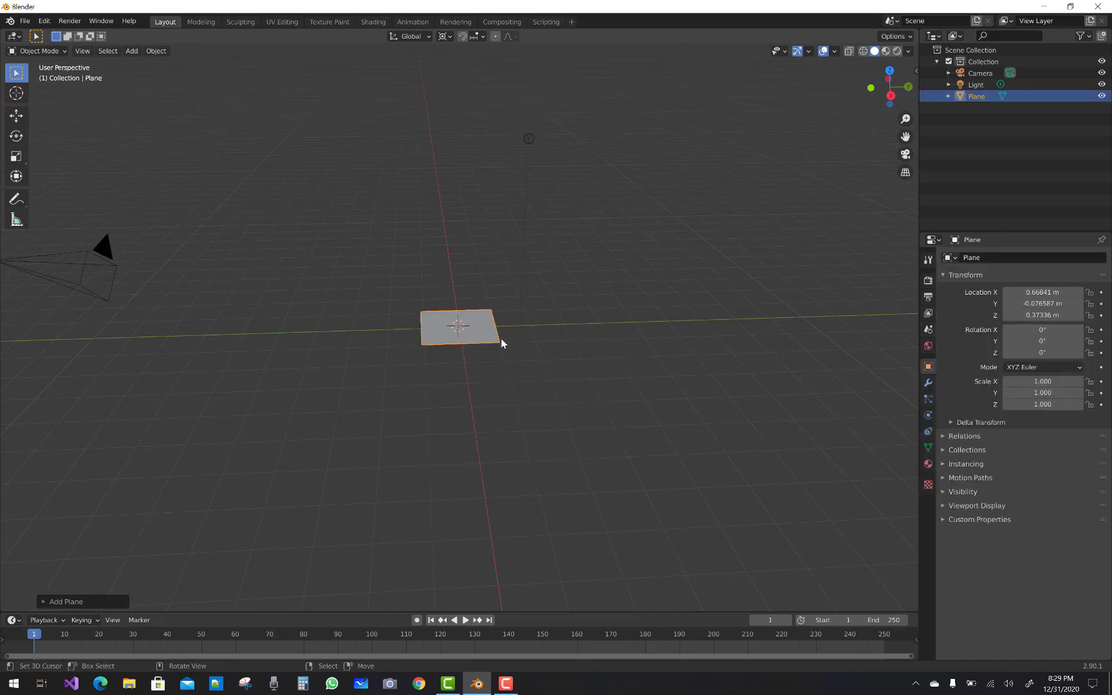
{"action": "key", "text": "s"}
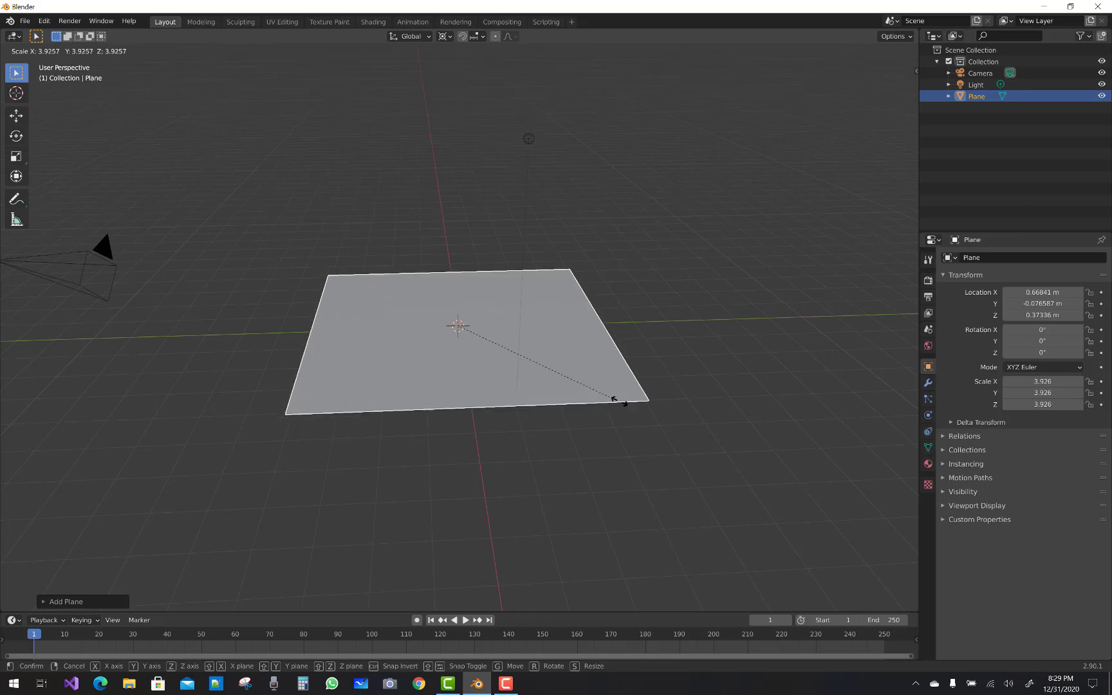
{"action": "left_click", "coordinate": [637, 409]}
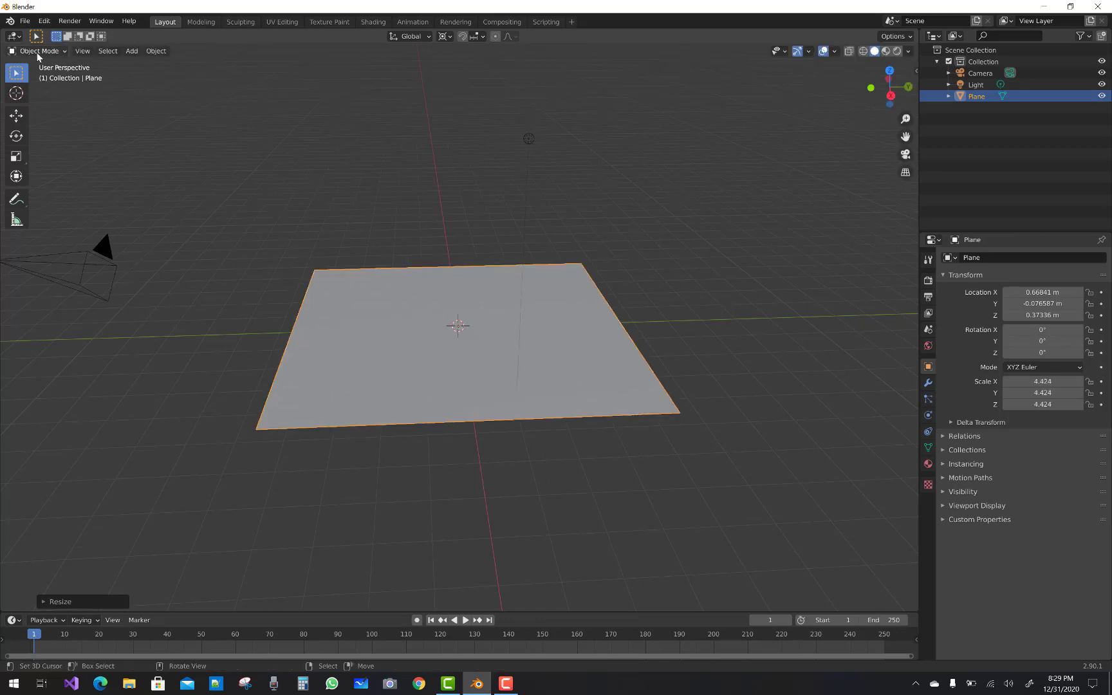
{"action": "left_click", "coordinate": [37, 51]}
{"action": "left_click", "coordinate": [39, 76]}
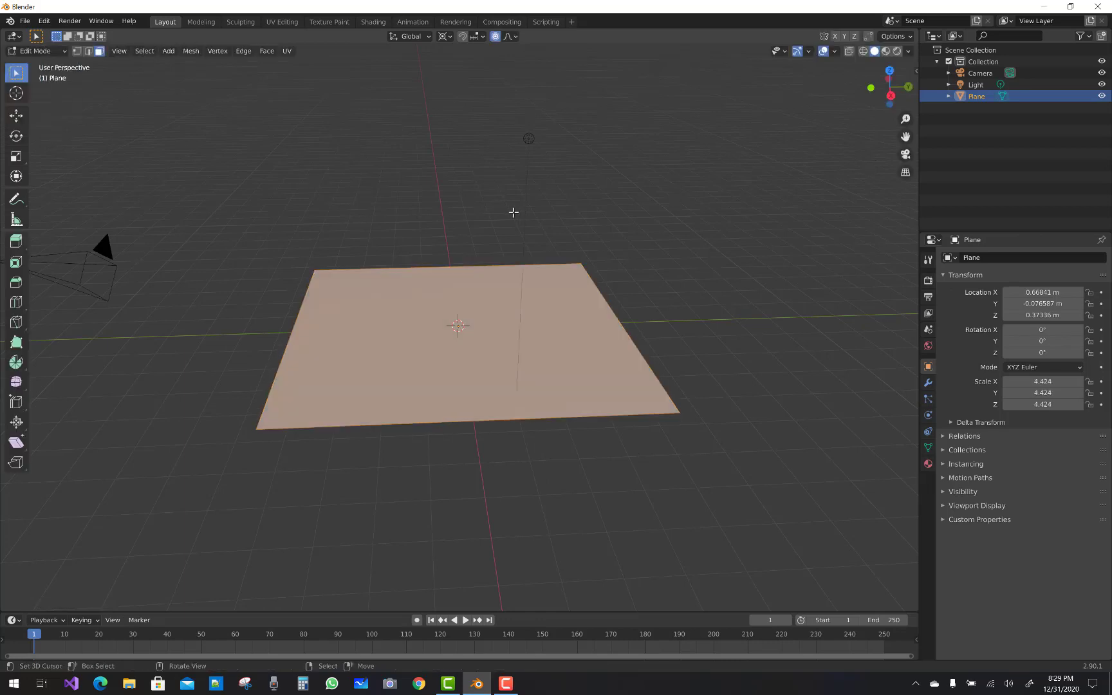
Subdivide the large plane five times into a dense grid, then switch to Vertex select mode.
{"action": "right_click", "coordinate": [491, 319]}
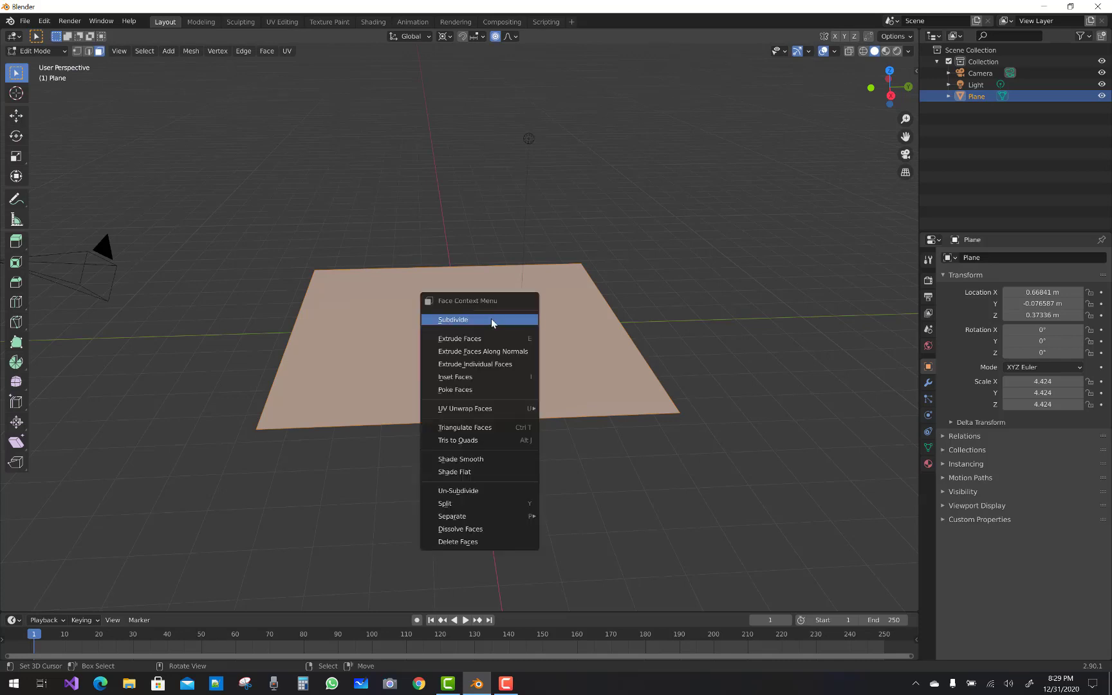
{"action": "left_click", "coordinate": [491, 319]}
{"action": "right_click", "coordinate": [491, 318]}
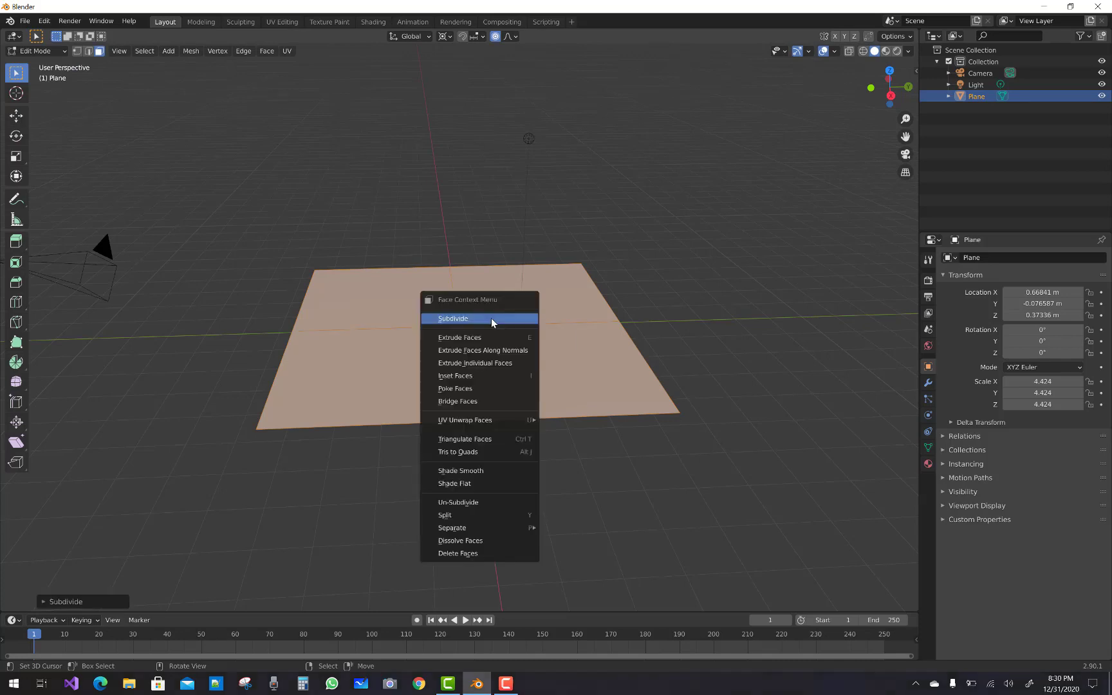
{"action": "left_click", "coordinate": [491, 317]}
{"action": "right_click", "coordinate": [491, 318]}
{"action": "left_click", "coordinate": [491, 318]}
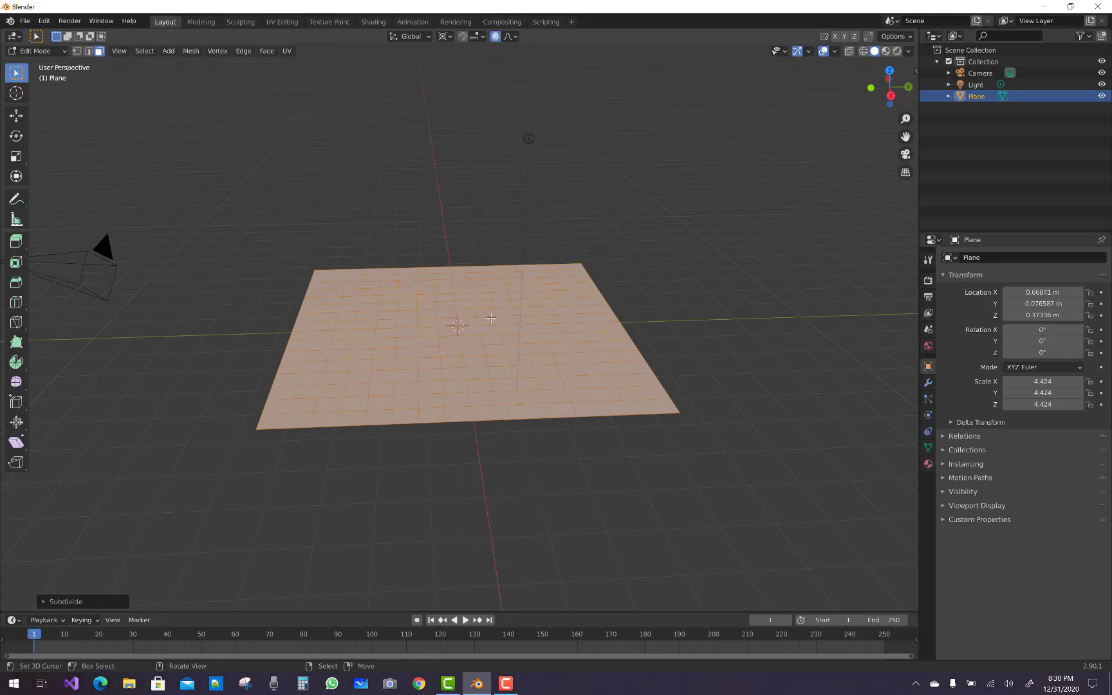
{"action": "right_click", "coordinate": [491, 318]}
{"action": "left_click", "coordinate": [491, 317]}
{"action": "right_click", "coordinate": [491, 318]}
{"action": "left_click", "coordinate": [490, 317]}
{"action": "left_click", "coordinate": [77, 52]}
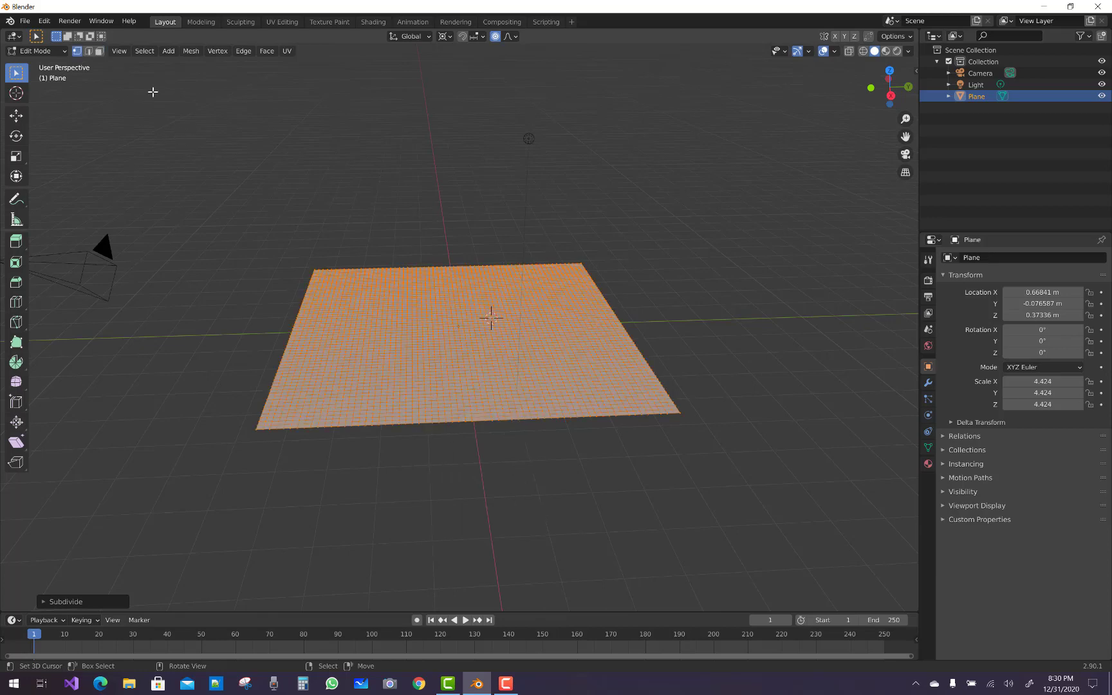
Select a single vertex near the plane's centre, keeping the Smooth proportional falloff.
{"action": "left_click", "coordinate": [448, 321]}
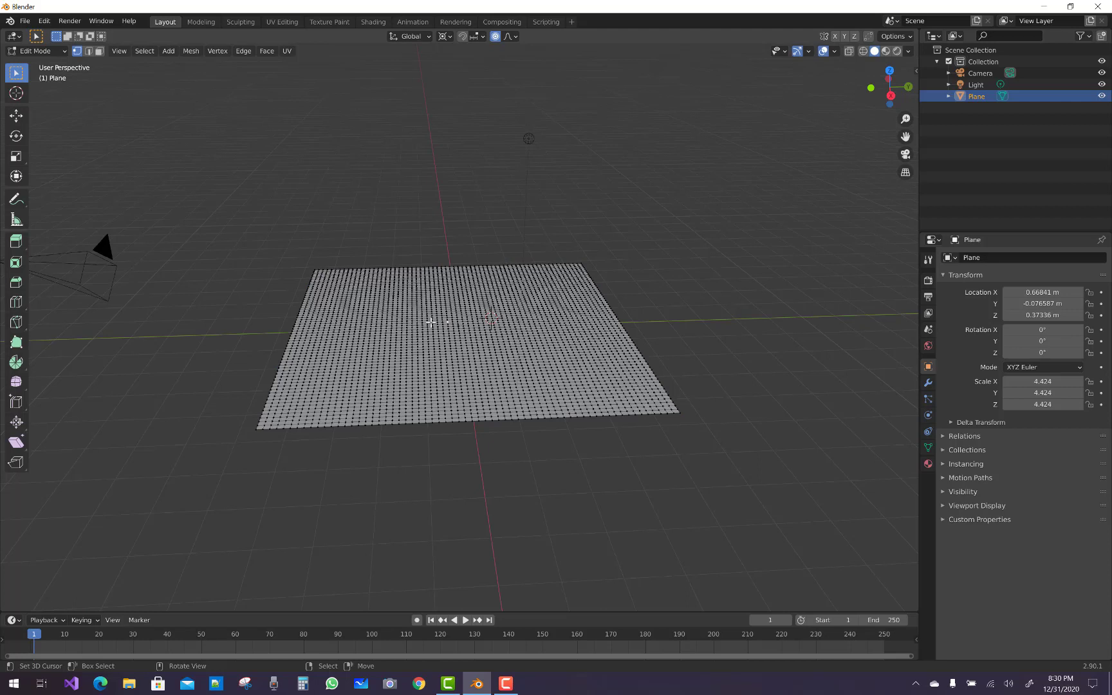
{"action": "left_click", "coordinate": [516, 36]}
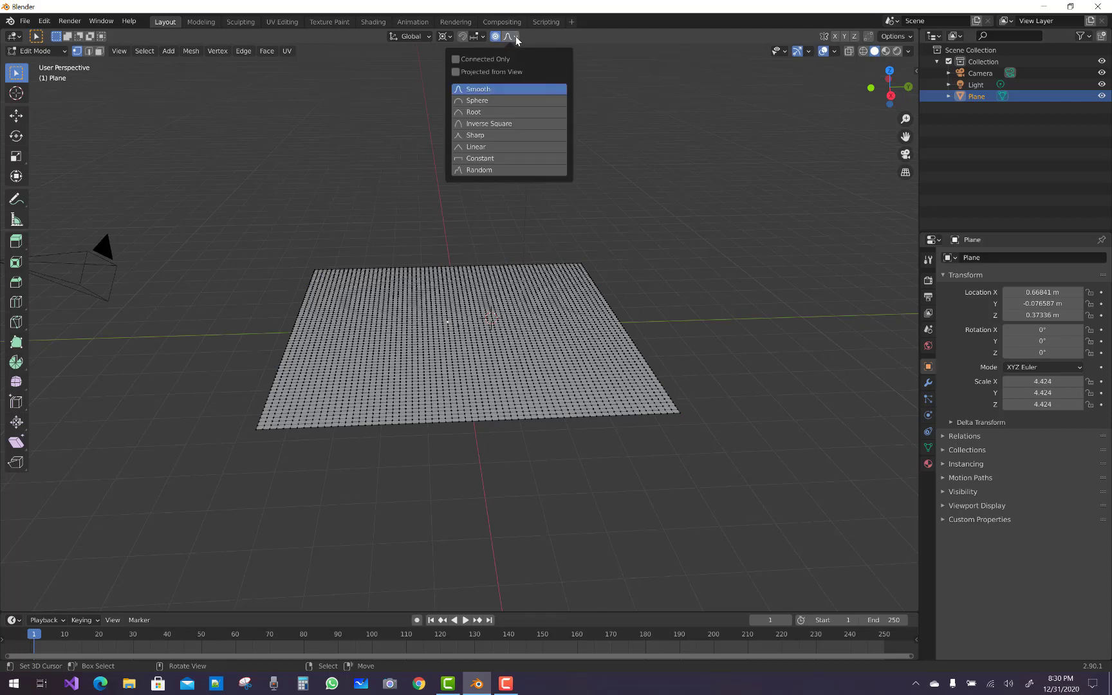
{"action": "left_click", "coordinate": [499, 90]}
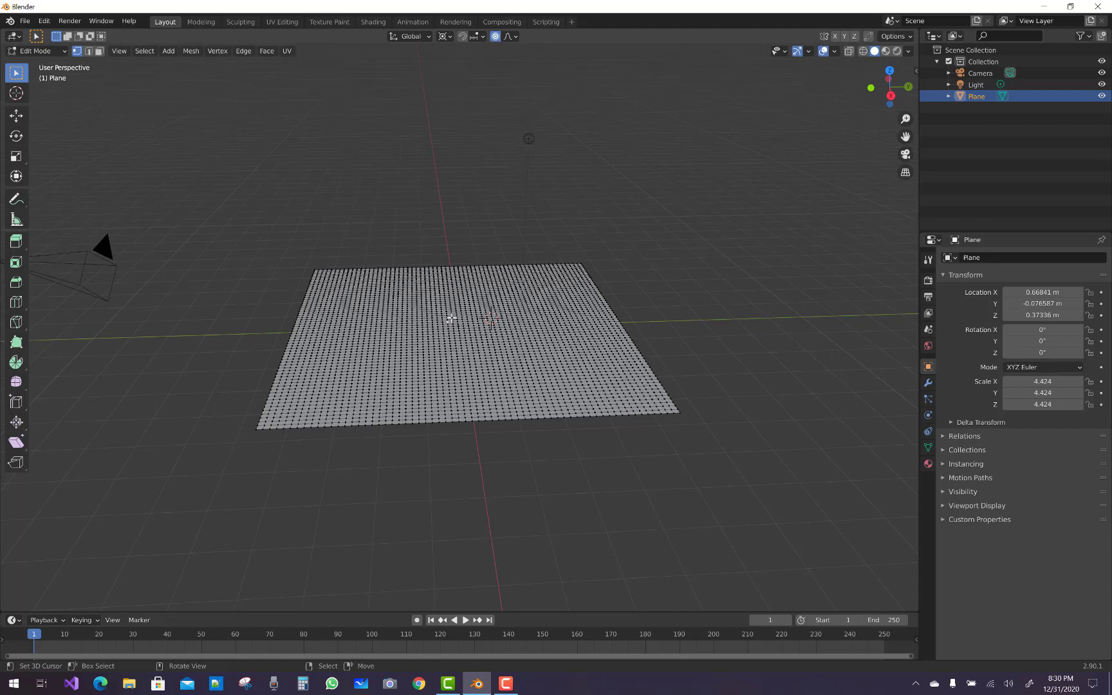
Resize the proportional influence in a move that displaces nothing, and set the pivot to Individual Origins.
{"action": "key", "text": "g"}
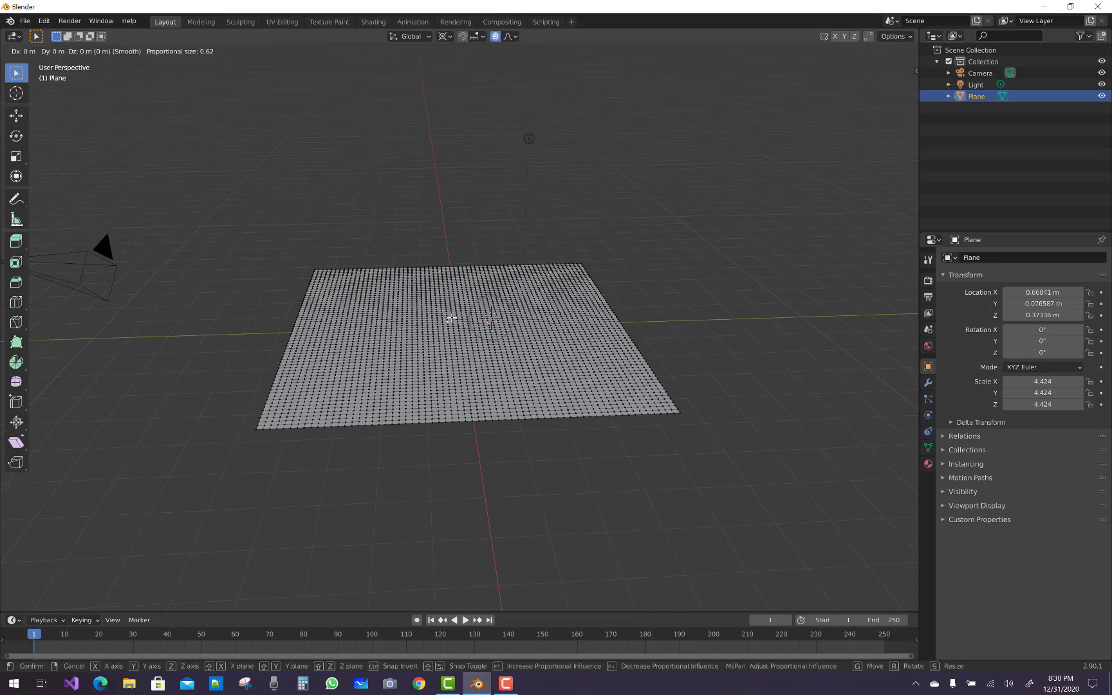
{"action": "scroll", "coordinate": [452, 318], "scroll_direction": "down", "scroll_amount": 3}
{"action": "scroll", "coordinate": [452, 318], "scroll_direction": "down", "scroll_amount": 2}
{"action": "scroll", "coordinate": [452, 317], "scroll_direction": "down", "scroll_amount": 2}
{"action": "left_click", "coordinate": [452, 318]}
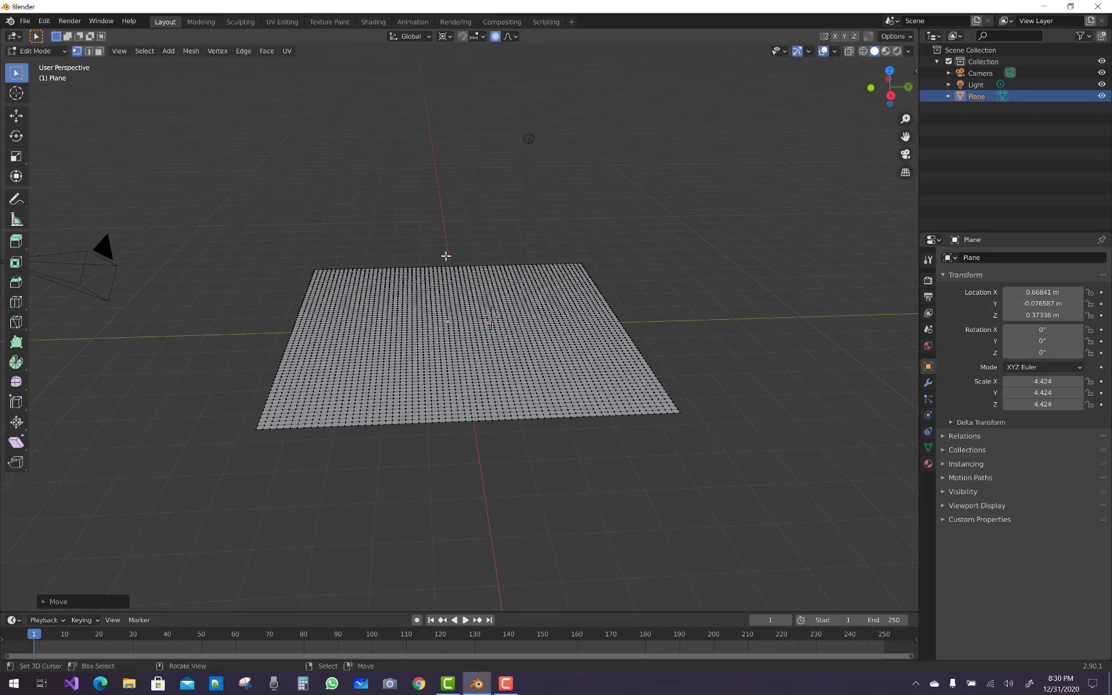
{"action": "left_click", "coordinate": [426, 37]}
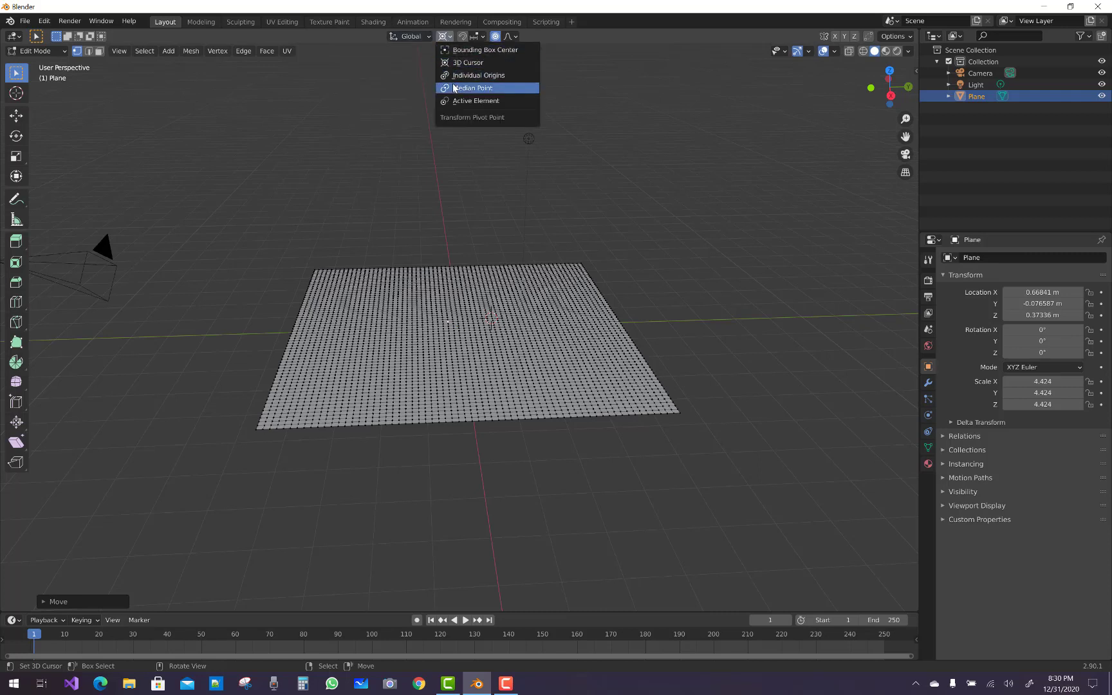
{"action": "left_click", "coordinate": [455, 77]}
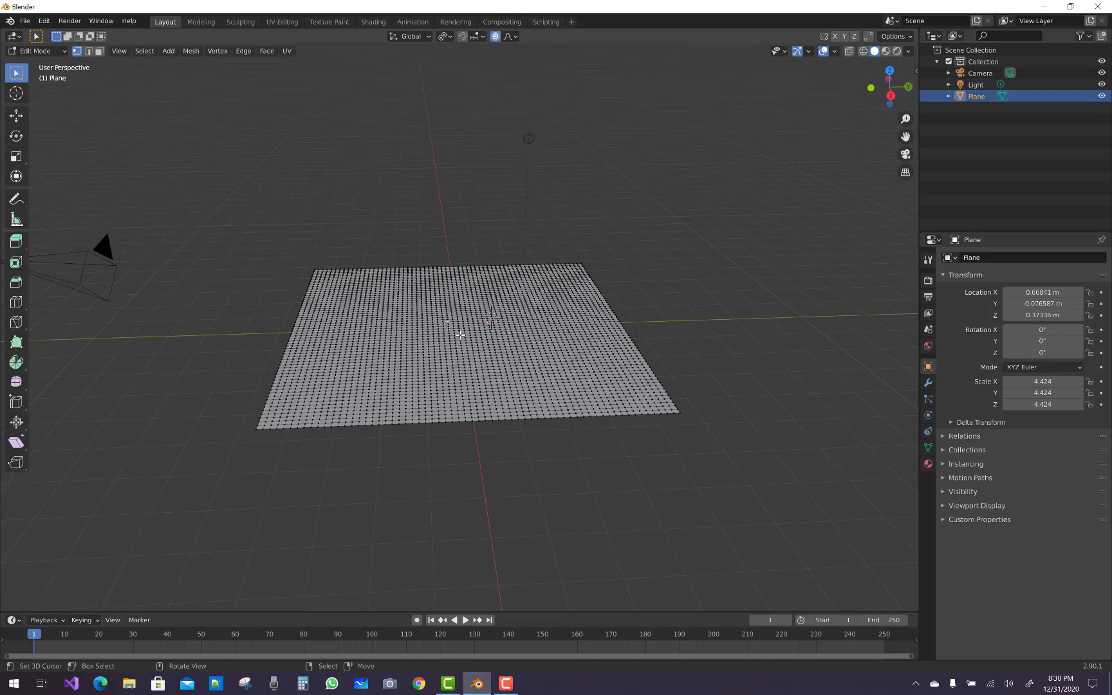
Resize the proportional influence and raise the plane into a broad smooth hill.
{"action": "key", "text": "s"}
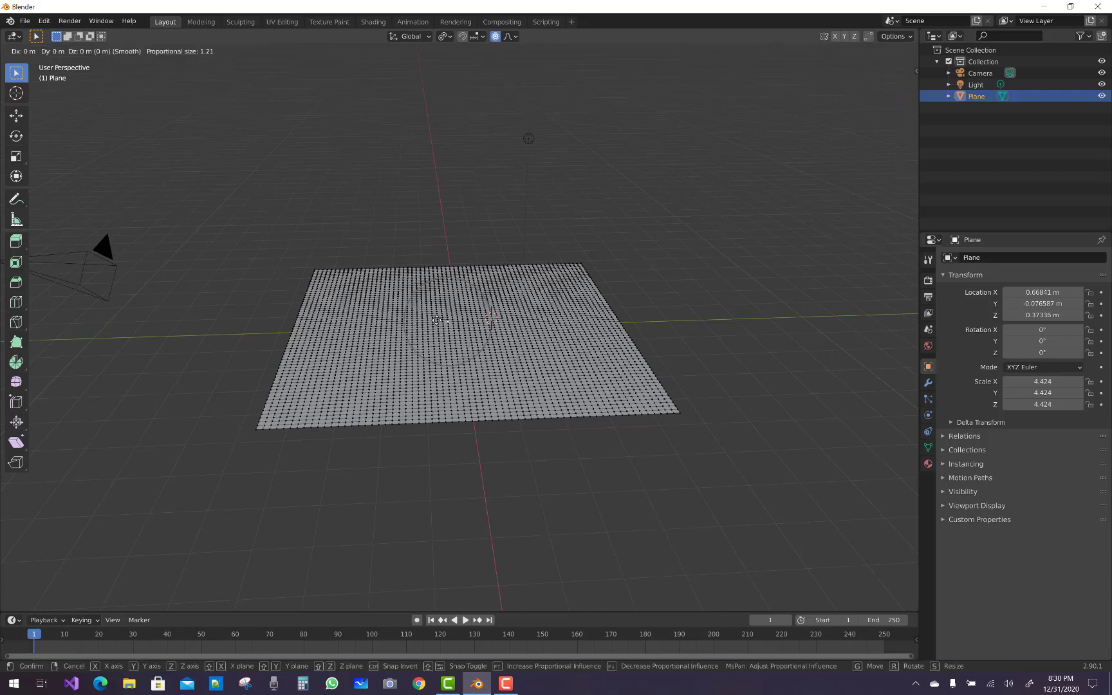
{"action": "scroll", "coordinate": [437, 320], "scroll_direction": "up", "scroll_amount": 1}
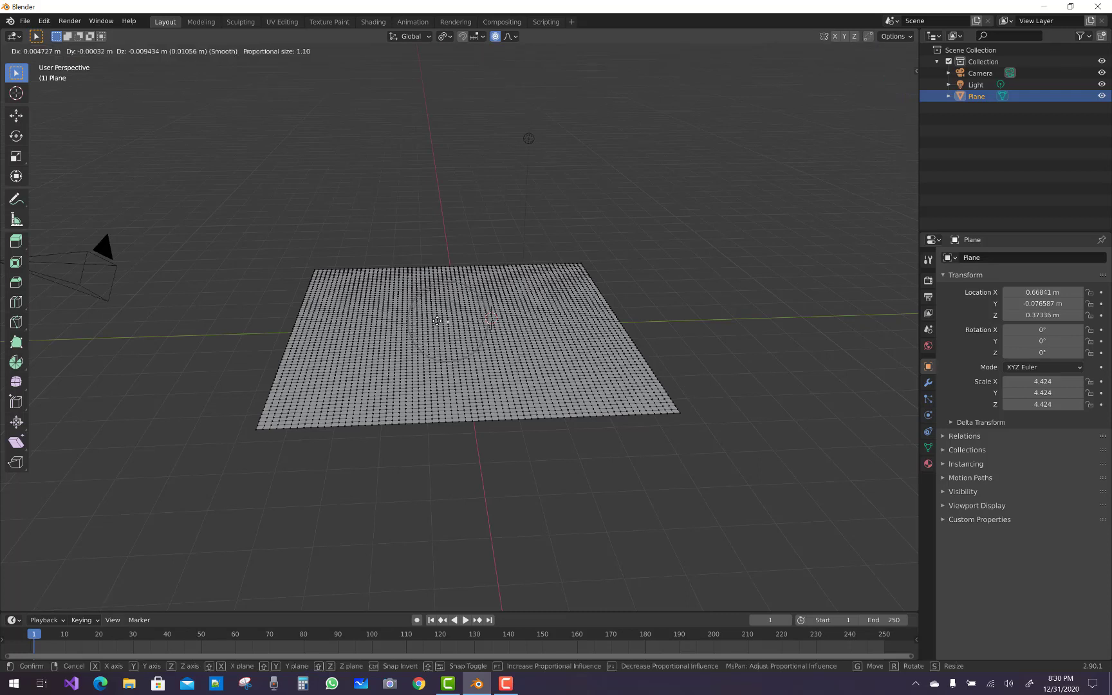
{"action": "scroll", "coordinate": [437, 320], "scroll_direction": "down", "scroll_amount": 6}
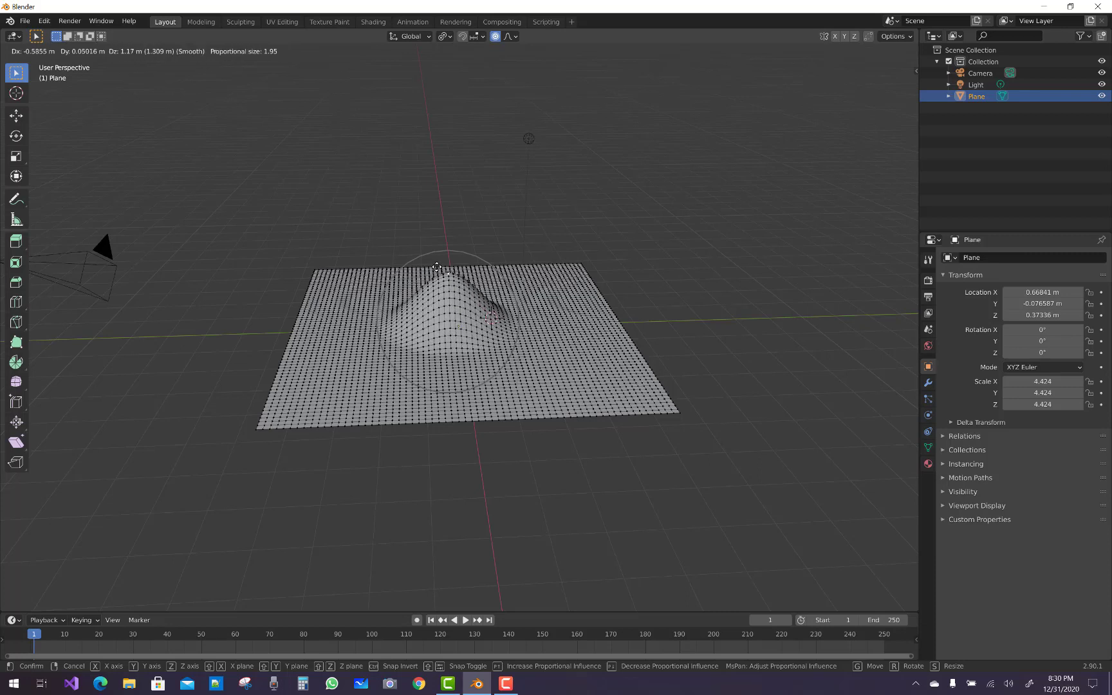
{"action": "scroll", "coordinate": [437, 266], "scroll_direction": "up", "scroll_amount": 1}
{"action": "scroll", "coordinate": [437, 266], "scroll_direction": "up", "scroll_amount": 1}
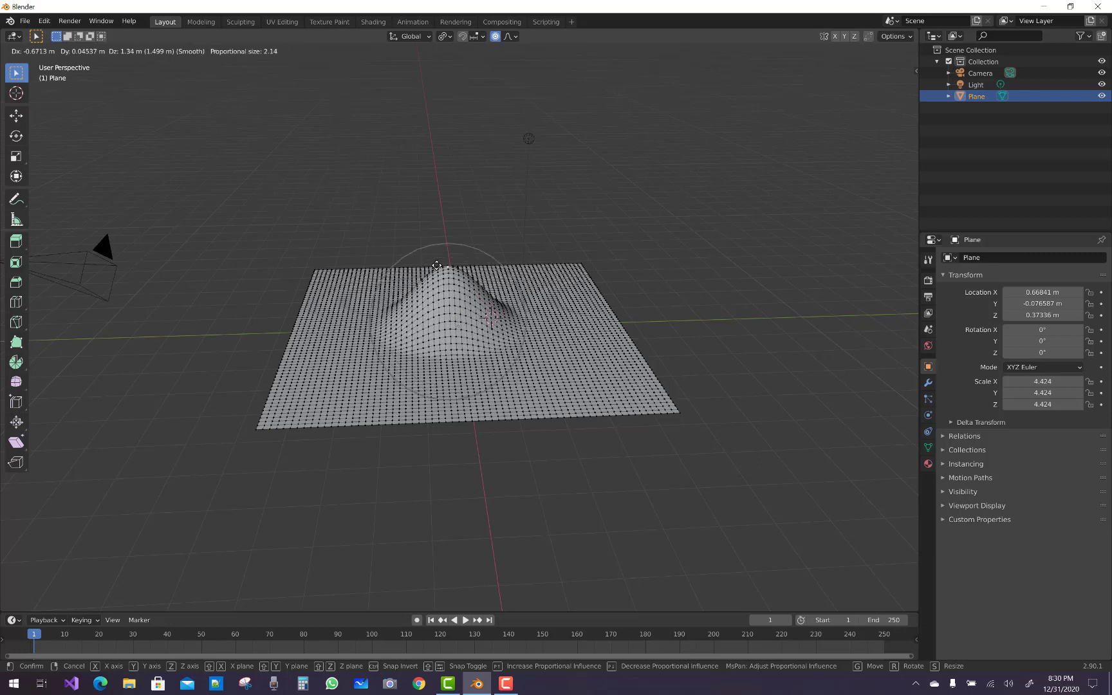
{"action": "scroll", "coordinate": [437, 266], "scroll_direction": "up", "scroll_amount": 4}
{"action": "scroll", "coordinate": [437, 266], "scroll_direction": "down", "scroll_amount": 1}
{"action": "scroll", "coordinate": [437, 265], "scroll_direction": "down", "scroll_amount": 5}
{"action": "scroll", "coordinate": [437, 266], "scroll_direction": "down", "scroll_amount": 5}
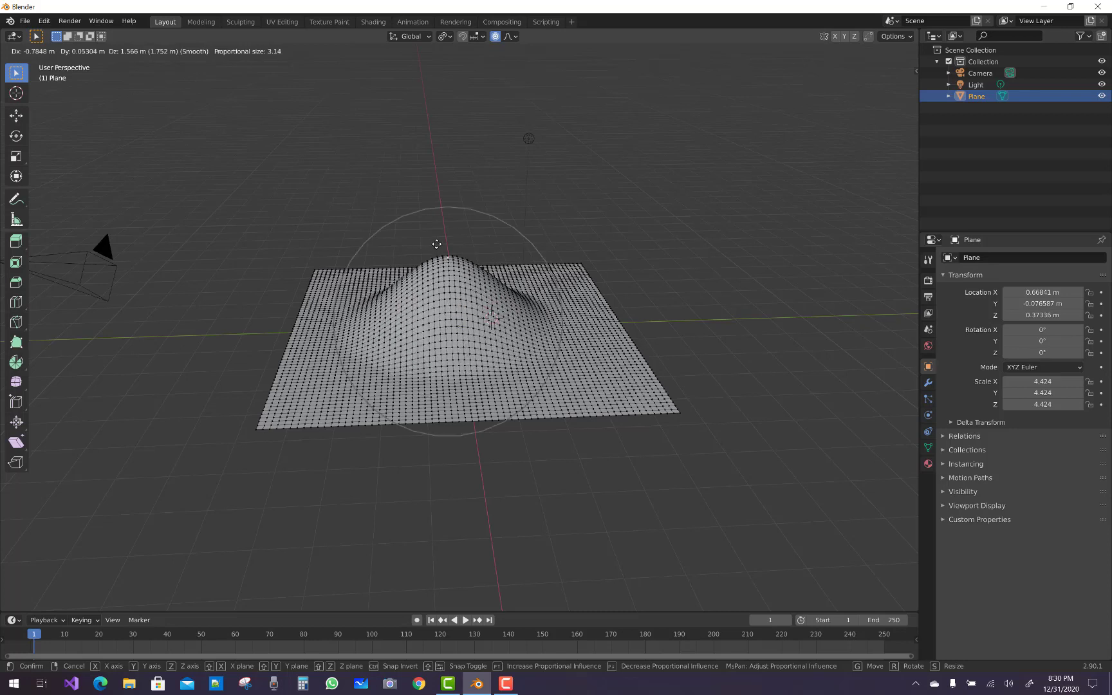
{"action": "left_click", "coordinate": [437, 219]}
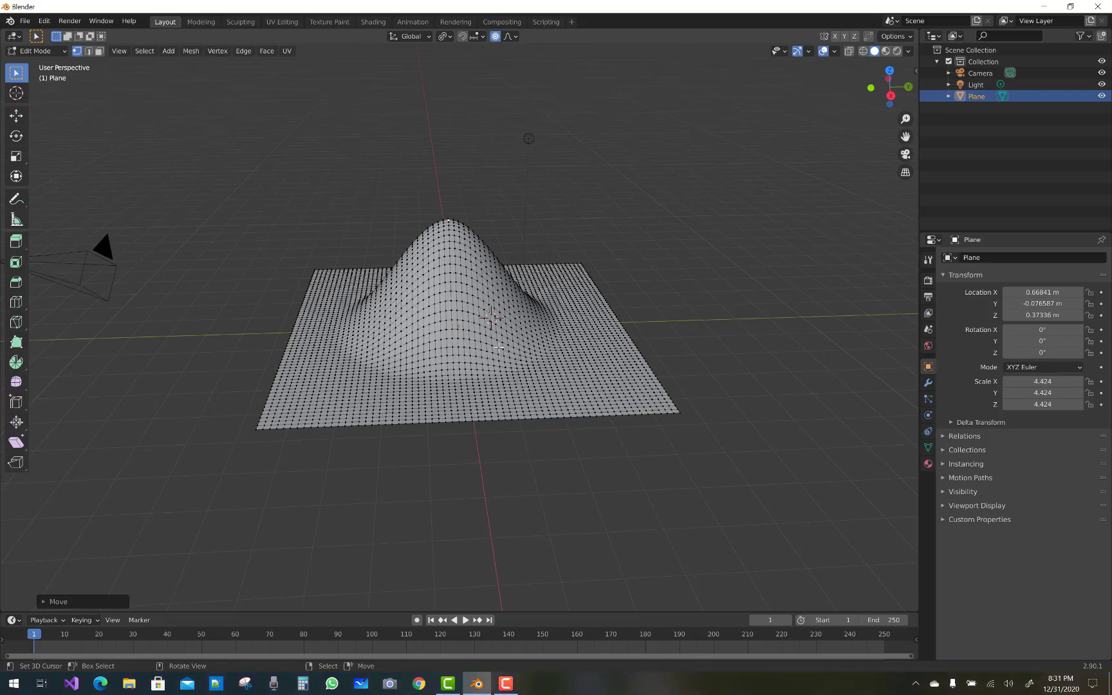
Pull right- and left-side vertices into two more smooth hills, then return to Object Mode.
{"action": "left_click", "coordinate": [581, 375]}
{"action": "key", "text": "g"}
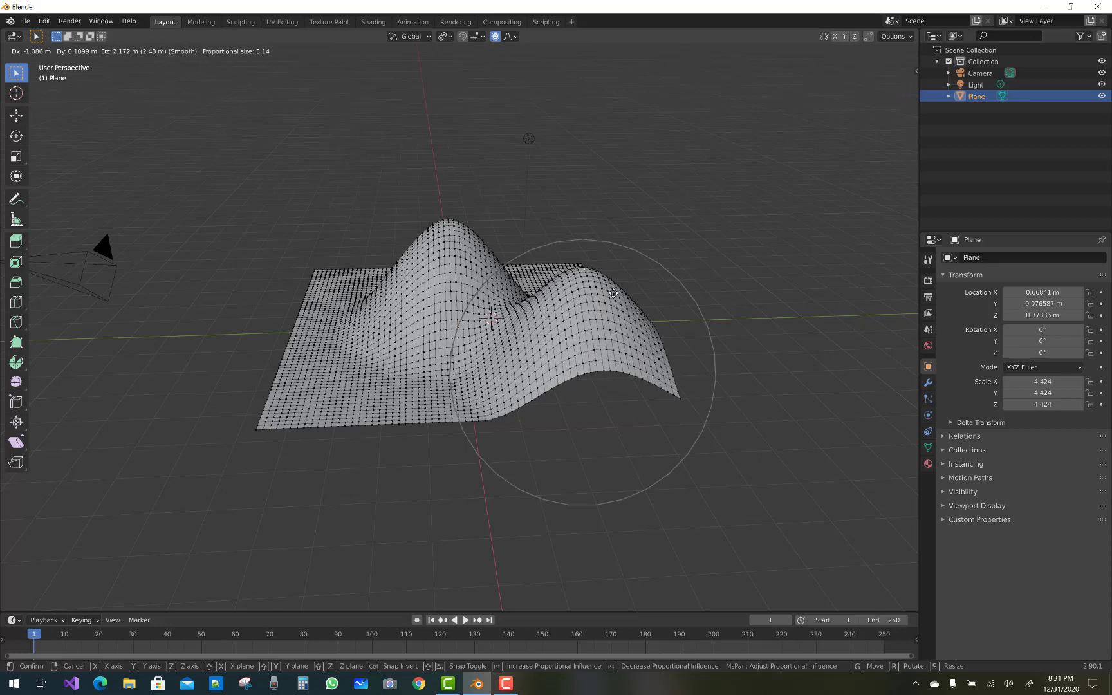
{"action": "left_click", "coordinate": [588, 273]}
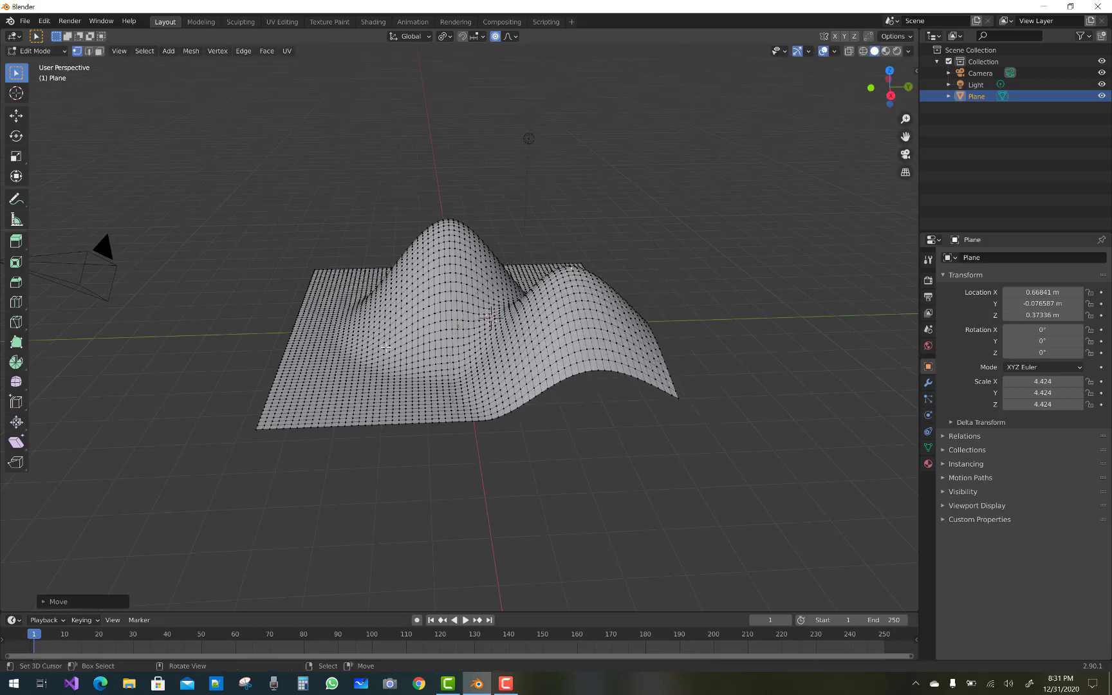
{"action": "left_click", "coordinate": [334, 373]}
{"action": "key", "text": "g"}
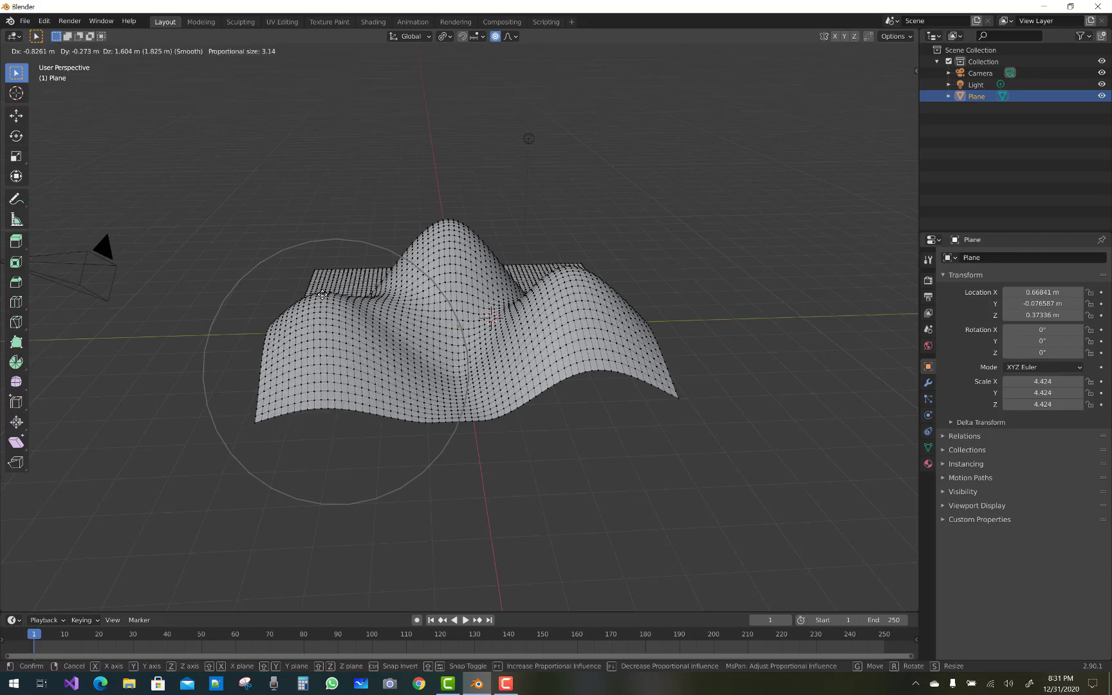
{"action": "left_click", "coordinate": [308, 280]}
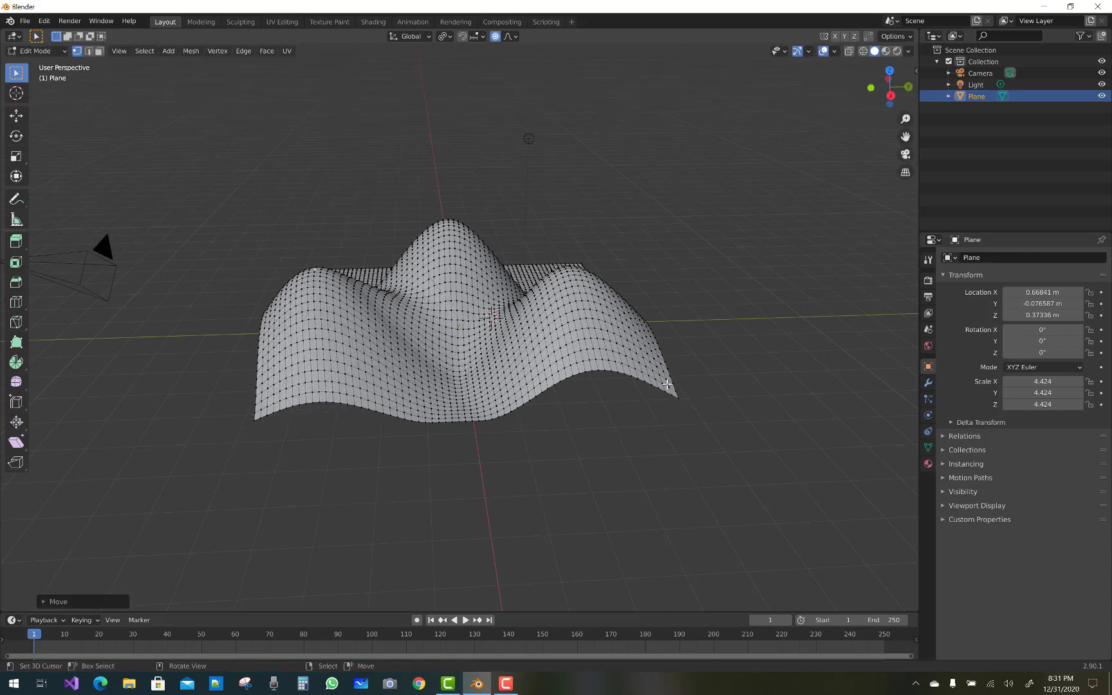
{"action": "left_click", "coordinate": [39, 50]}
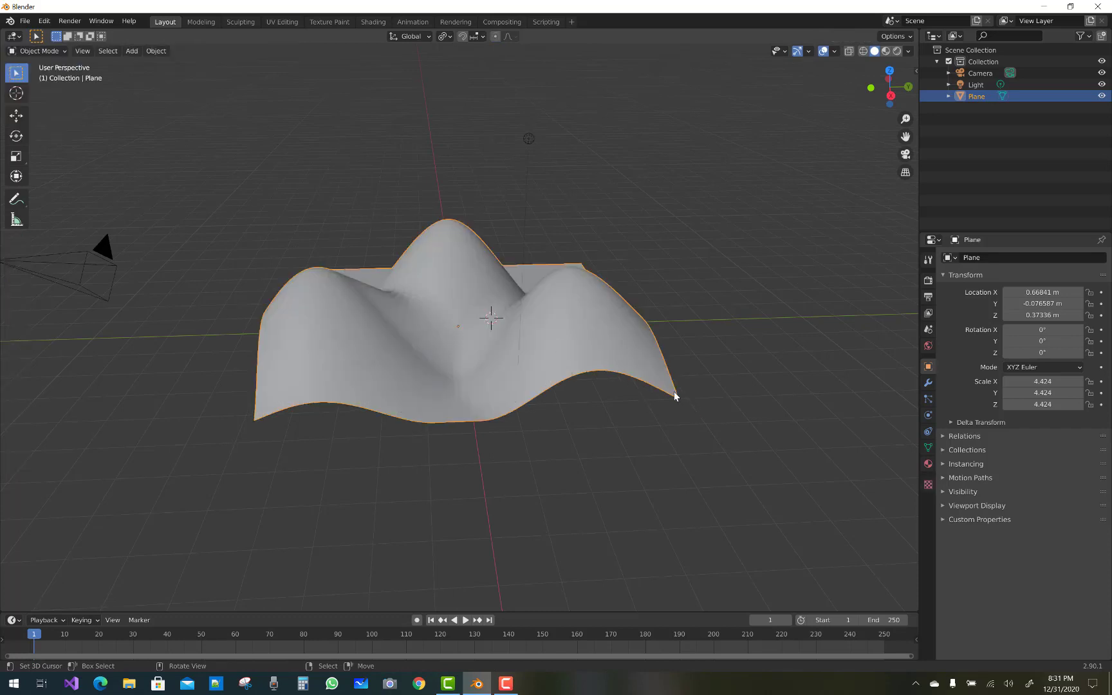
Scale the wavy plane up, re-enter Edit Mode, and revert it to scale 4.424.
{"action": "key", "text": "s"}
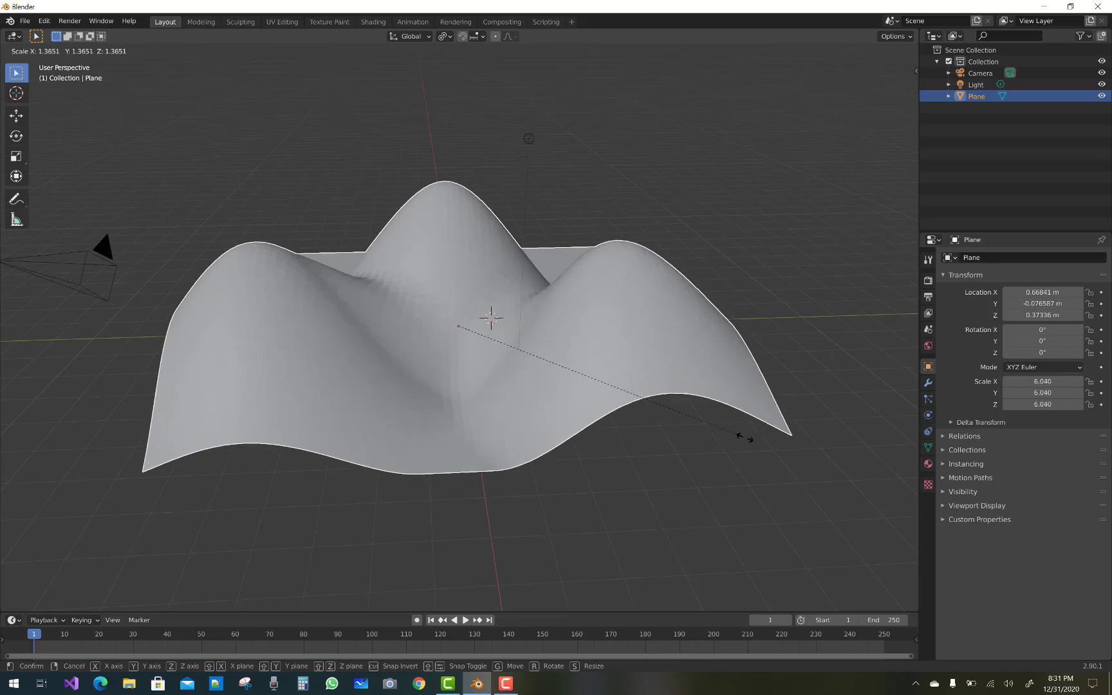
{"action": "left_click", "coordinate": [737, 438]}
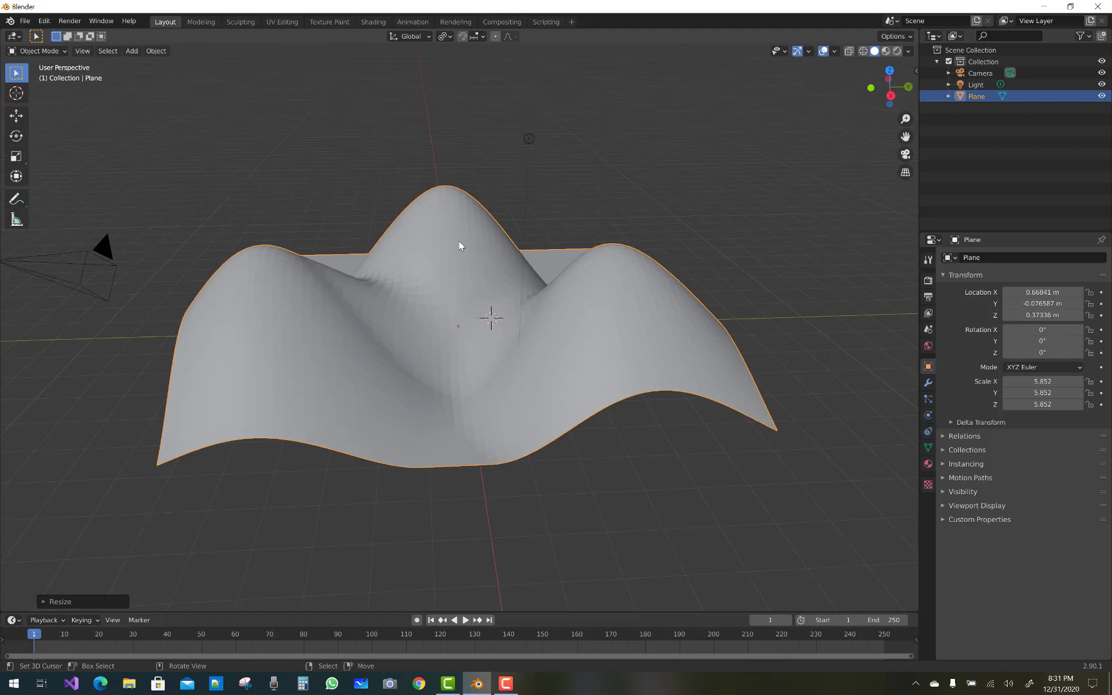
{"action": "left_click", "coordinate": [29, 51]}
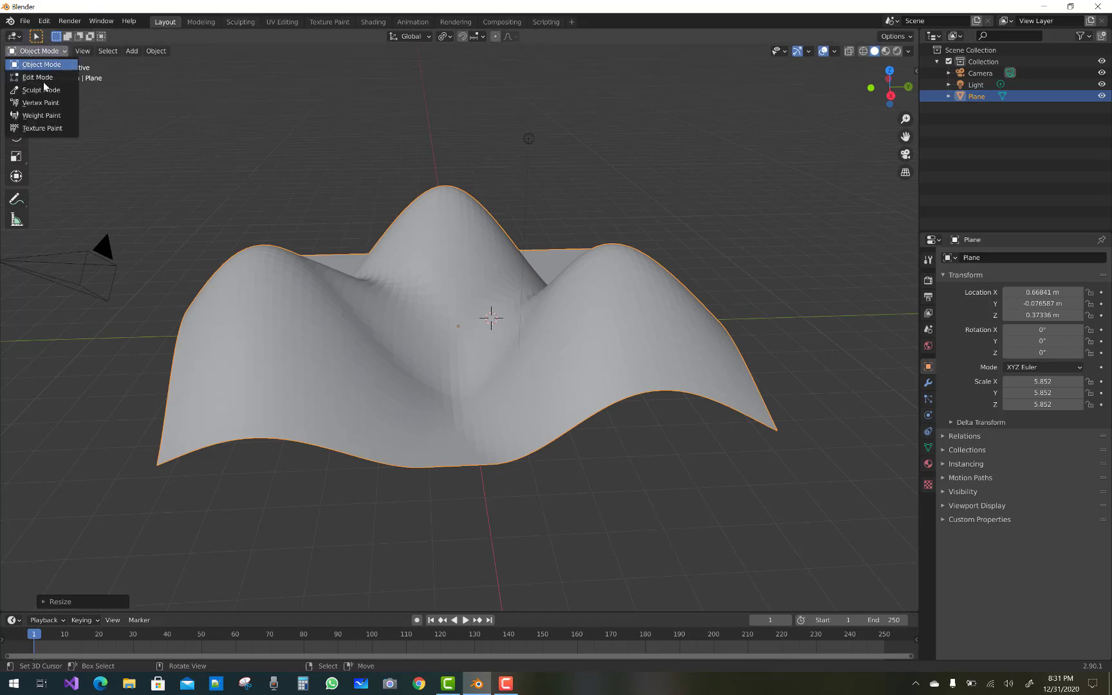
{"action": "left_click", "coordinate": [44, 77]}
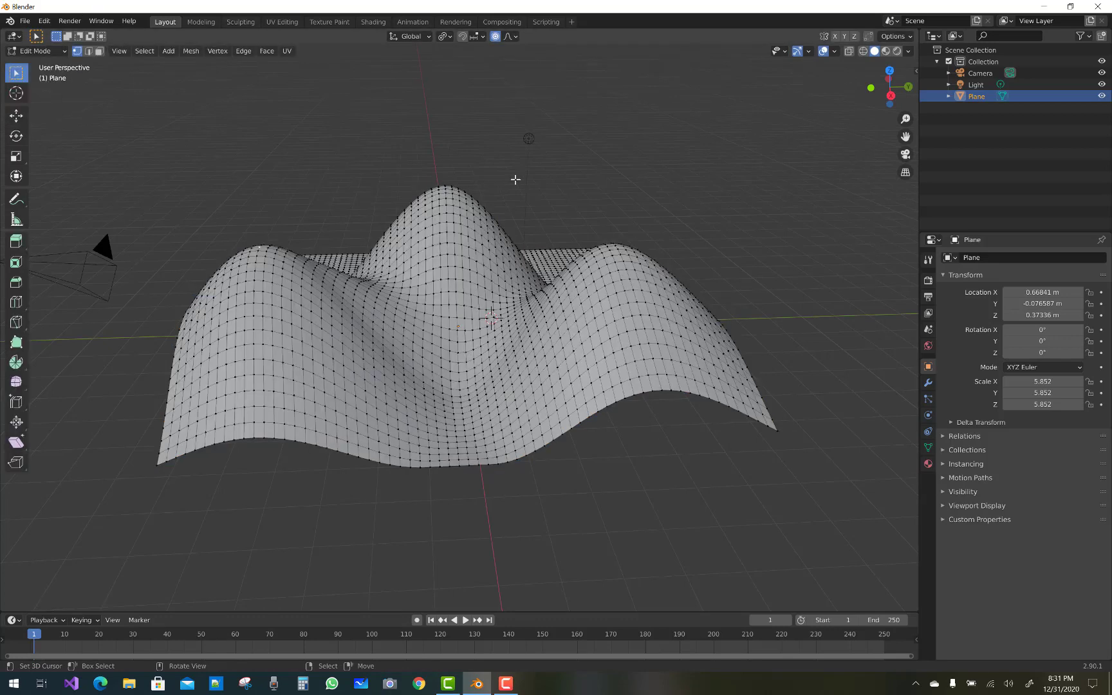
{"action": "key", "text": "Tab"}
{"action": "key", "text": "s"}
{"action": "left_click", "coordinate": [506, 295]}
Undo the hills to flatten the plane and switch proportional falloff to Sharp.
{"action": "key", "text": "Tab"}
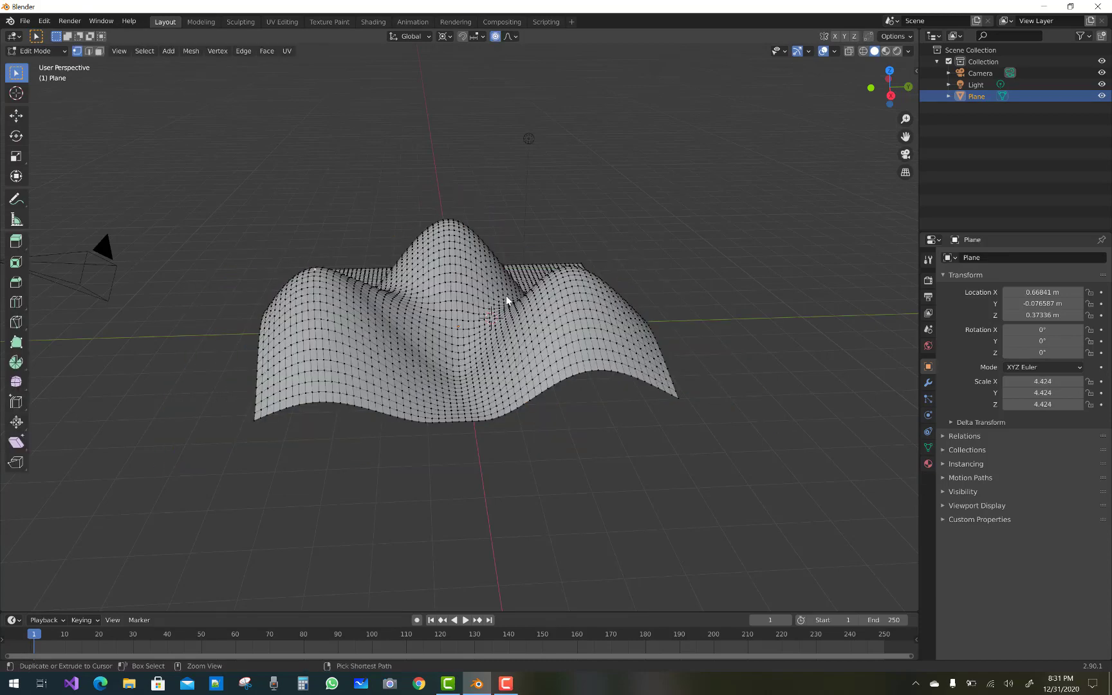
{"action": "key", "text": "ctrl+z"}
{"action": "key", "text": "ctrl+z"}
{"action": "key", "text": "ctrl+z"}
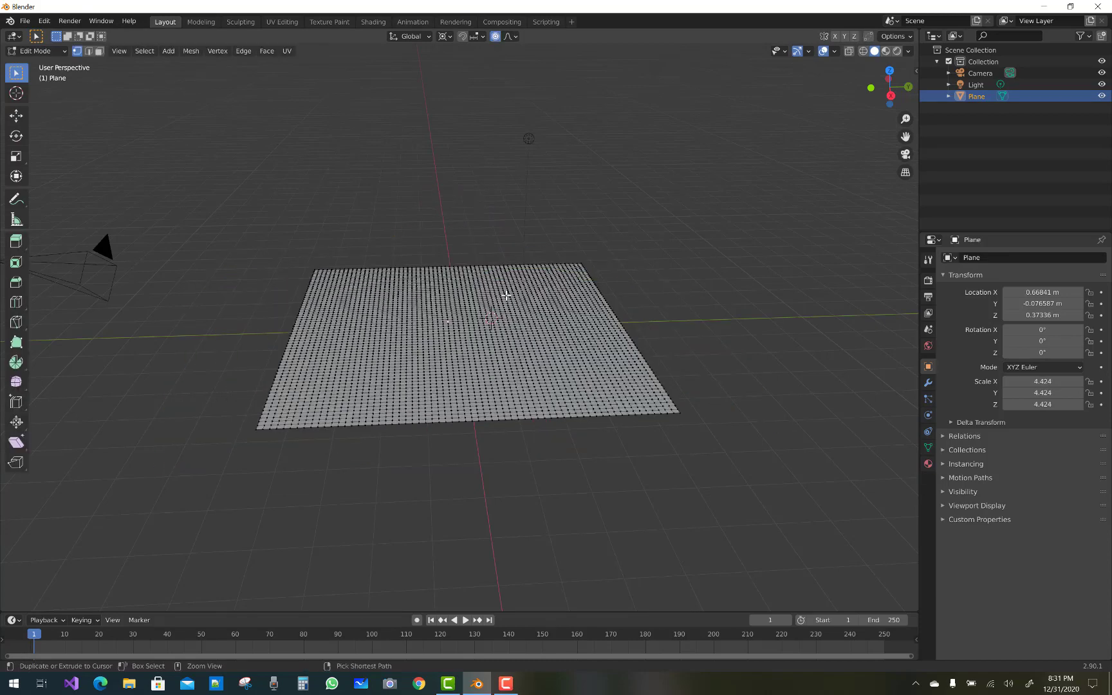
{"action": "left_click", "coordinate": [508, 37]}
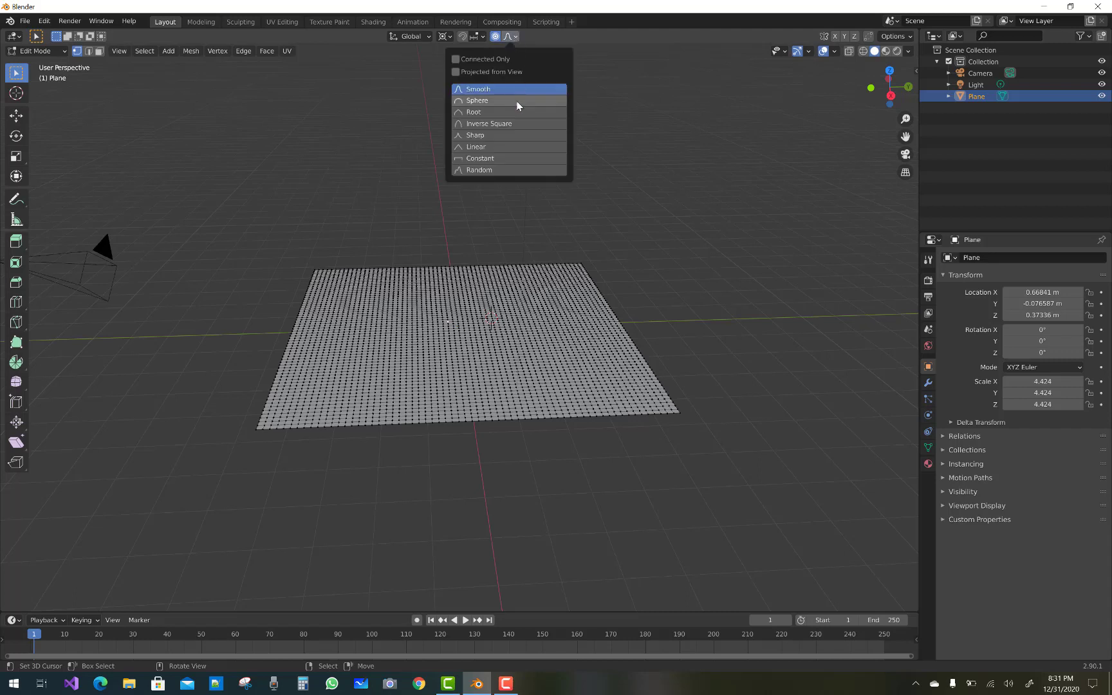
{"action": "left_click", "coordinate": [499, 135]}
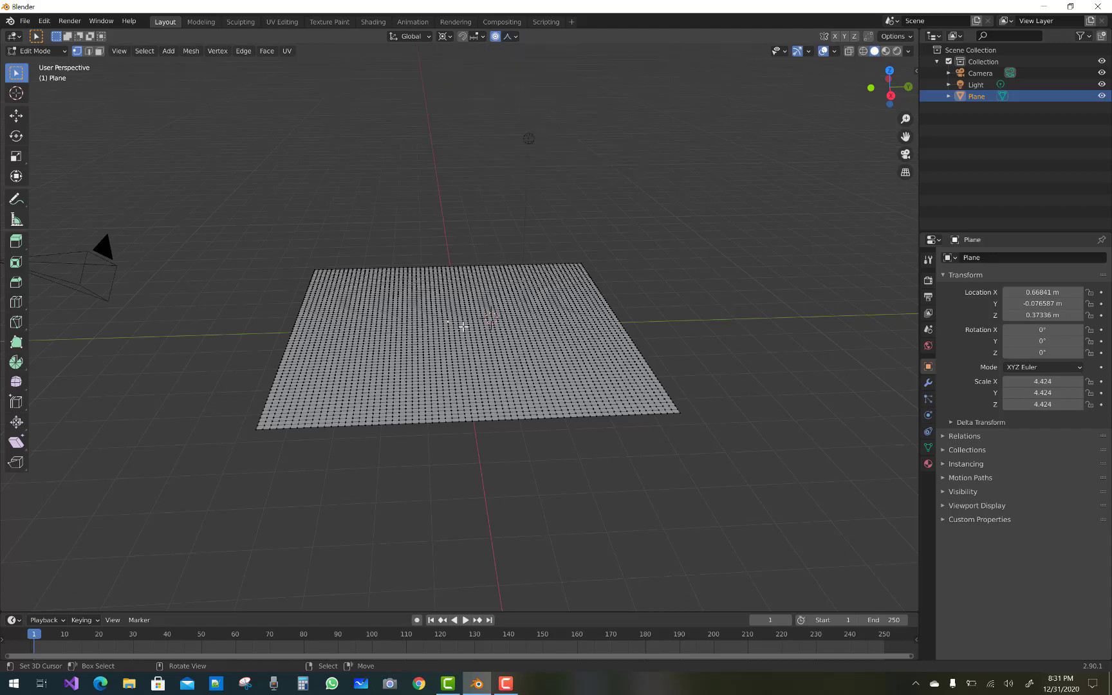
Pull up a widened Sharp-falloff spike at the plane's centre, then undo it.
{"action": "key", "text": "g"}
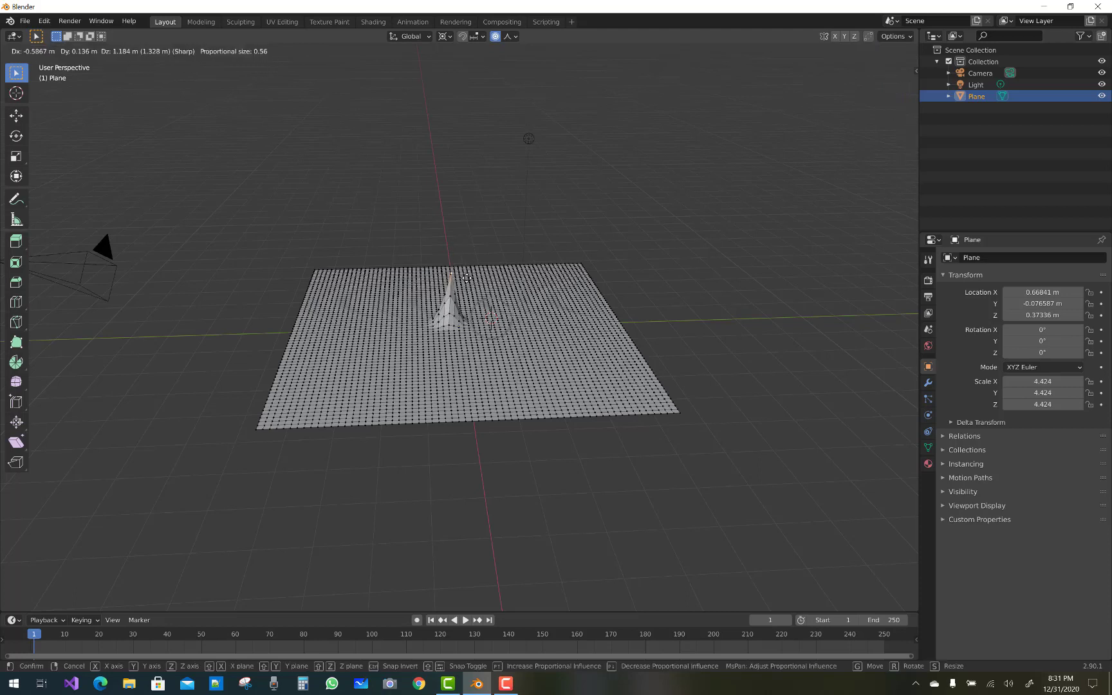
{"action": "scroll", "coordinate": [466, 278], "scroll_direction": "down", "scroll_amount": 3}
{"action": "scroll", "coordinate": [466, 278], "scroll_direction": "down", "scroll_amount": 3}
{"action": "scroll", "coordinate": [466, 278], "scroll_direction": "down", "scroll_amount": 2}
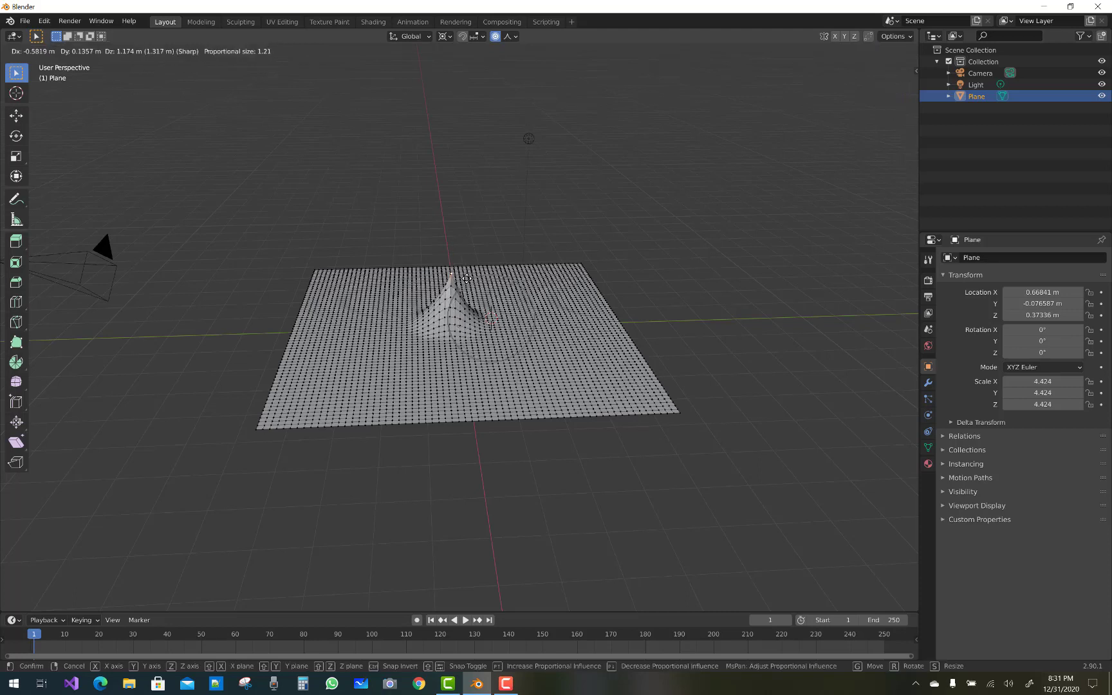
{"action": "scroll", "coordinate": [466, 278], "scroll_direction": "down", "scroll_amount": 5}
{"action": "scroll", "coordinate": [466, 278], "scroll_direction": "down", "scroll_amount": 3}
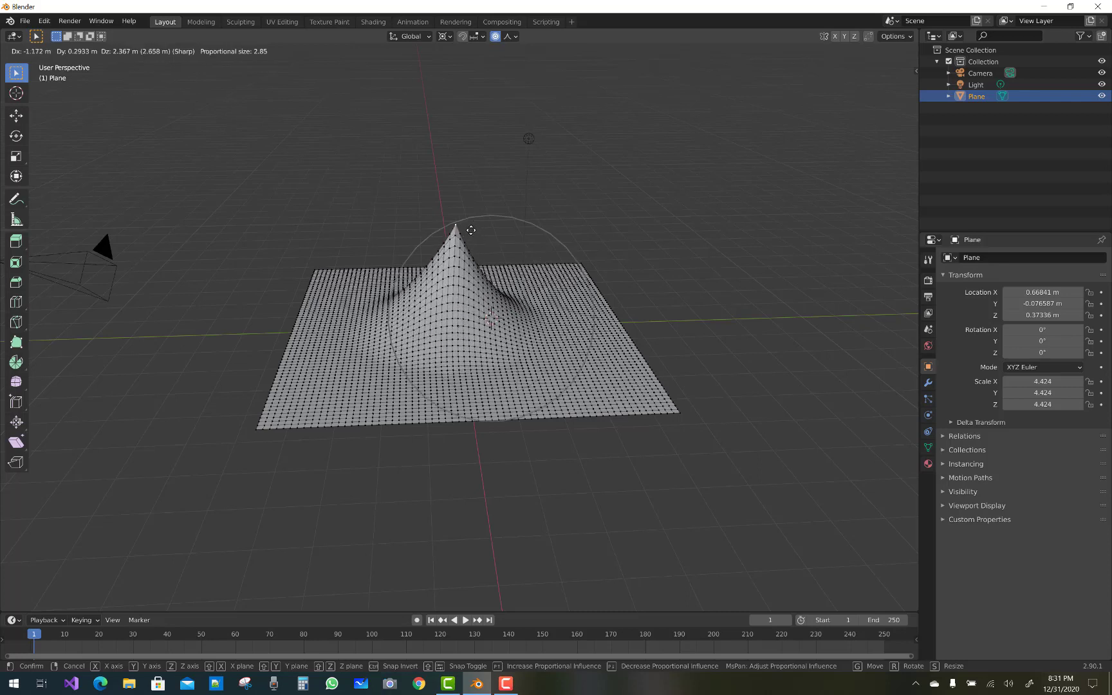
{"action": "left_click", "coordinate": [471, 230]}
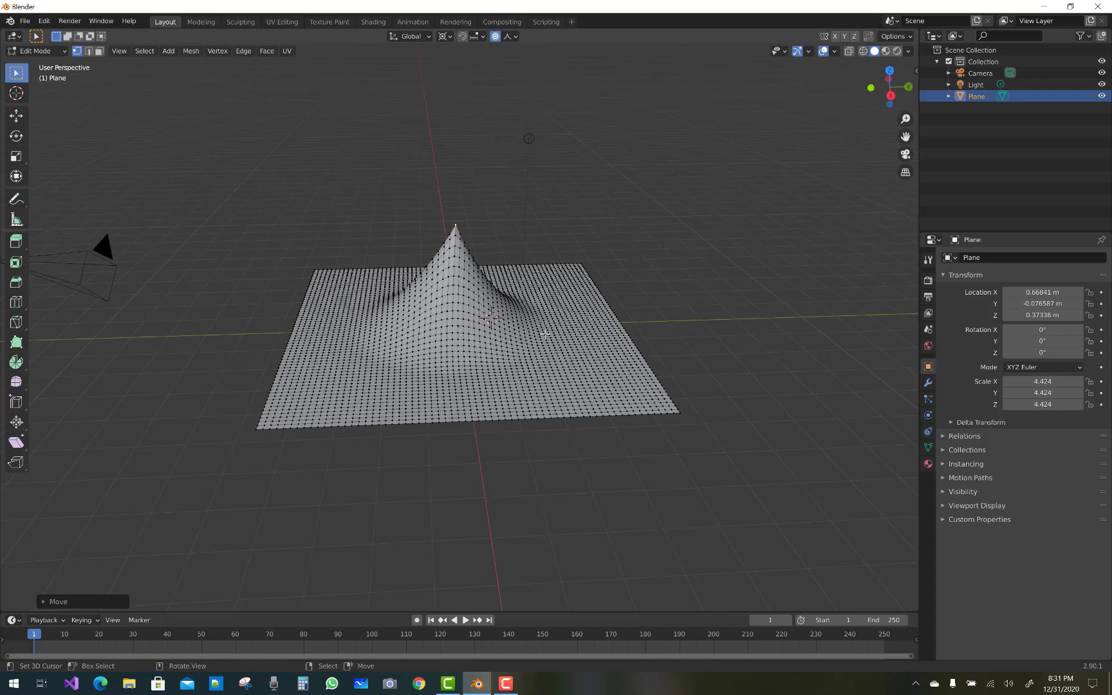
{"action": "key", "text": "ctrl+z"}
Set proportional falloff to Linear and the pivot point to Individual Origins.
{"action": "left_click", "coordinate": [514, 37]}
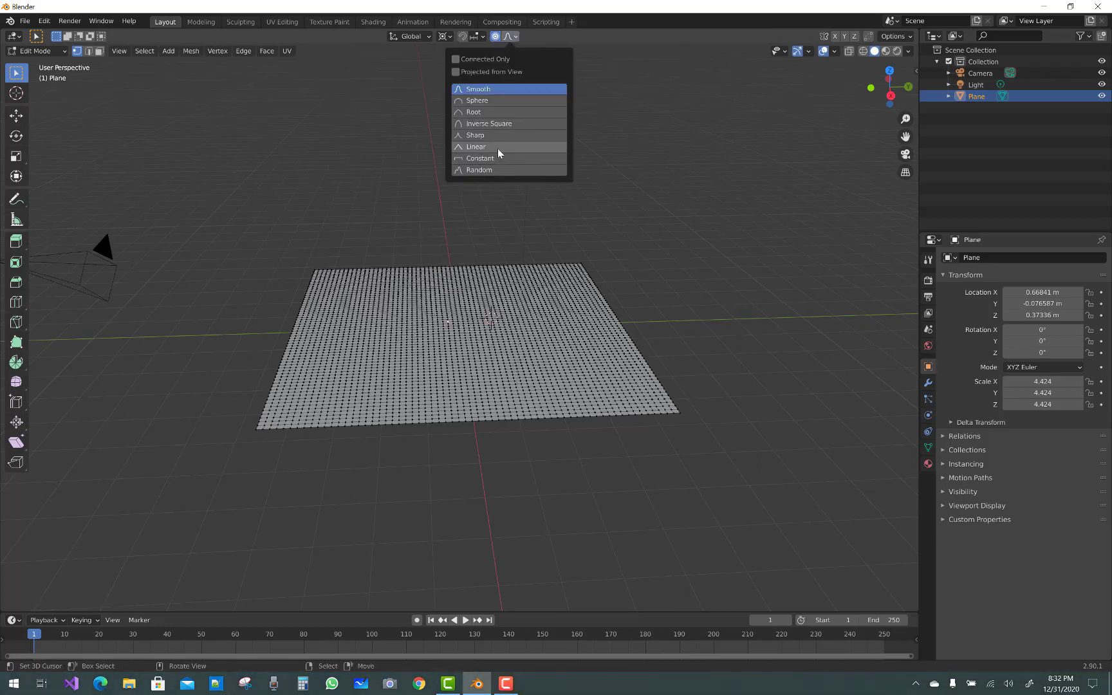
{"action": "left_click", "coordinate": [498, 148]}
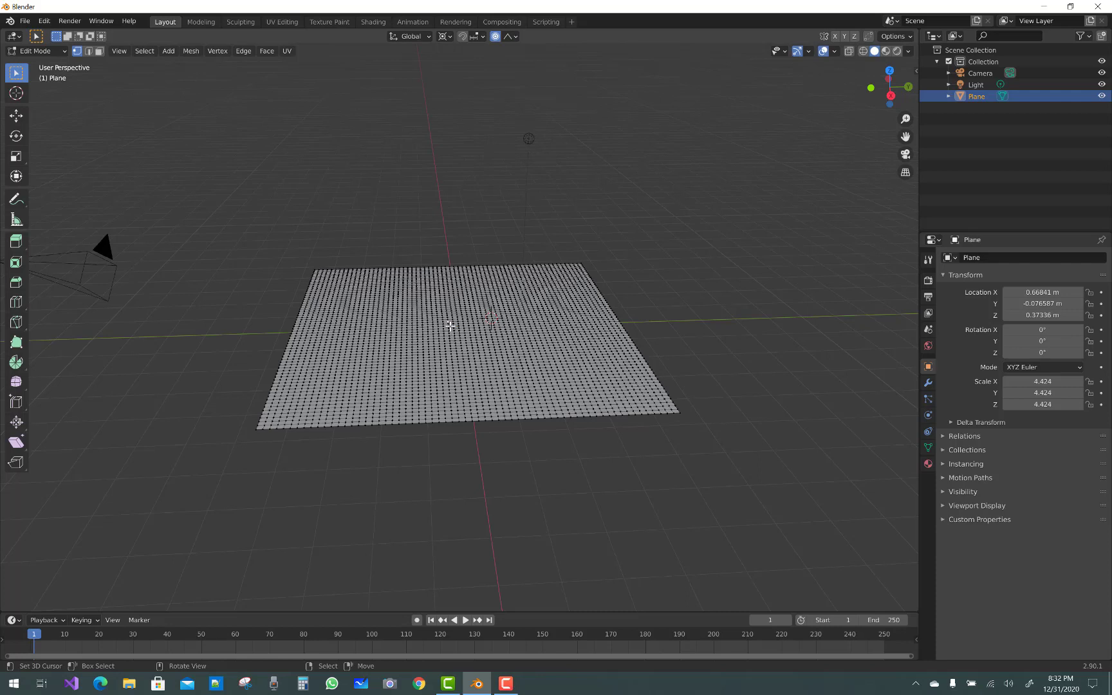
{"action": "left_click", "coordinate": [445, 36]}
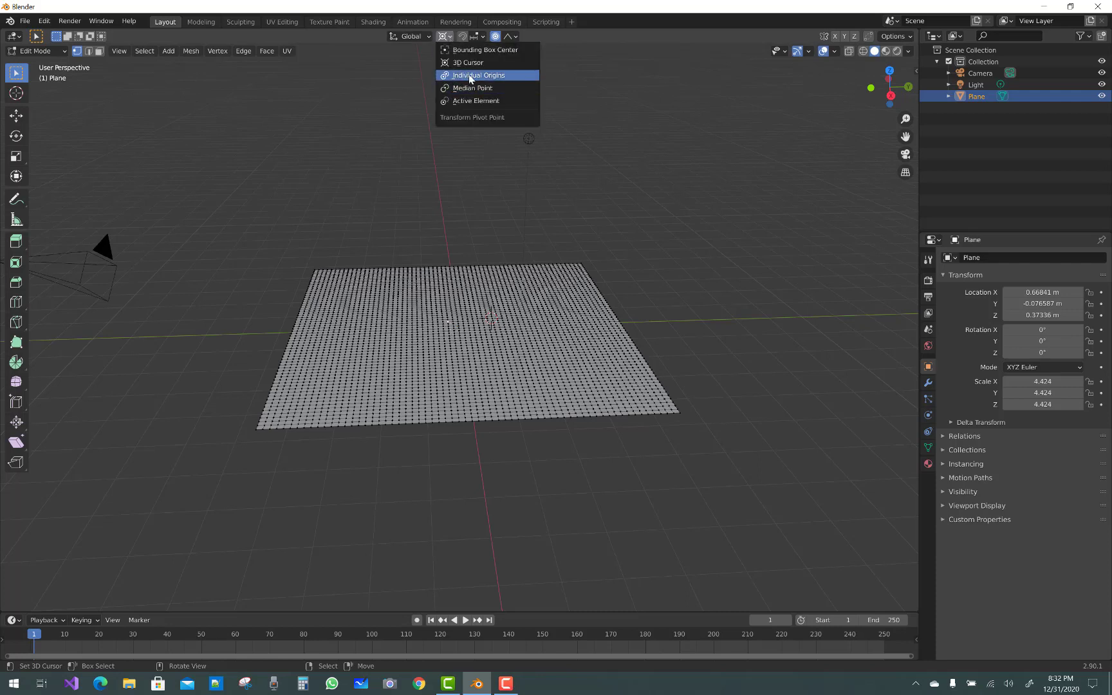
{"action": "left_click", "coordinate": [471, 76]}
Raise the centre vertex into a broad straight-sided cone with widened Linear influence.
{"action": "key", "text": "g"}
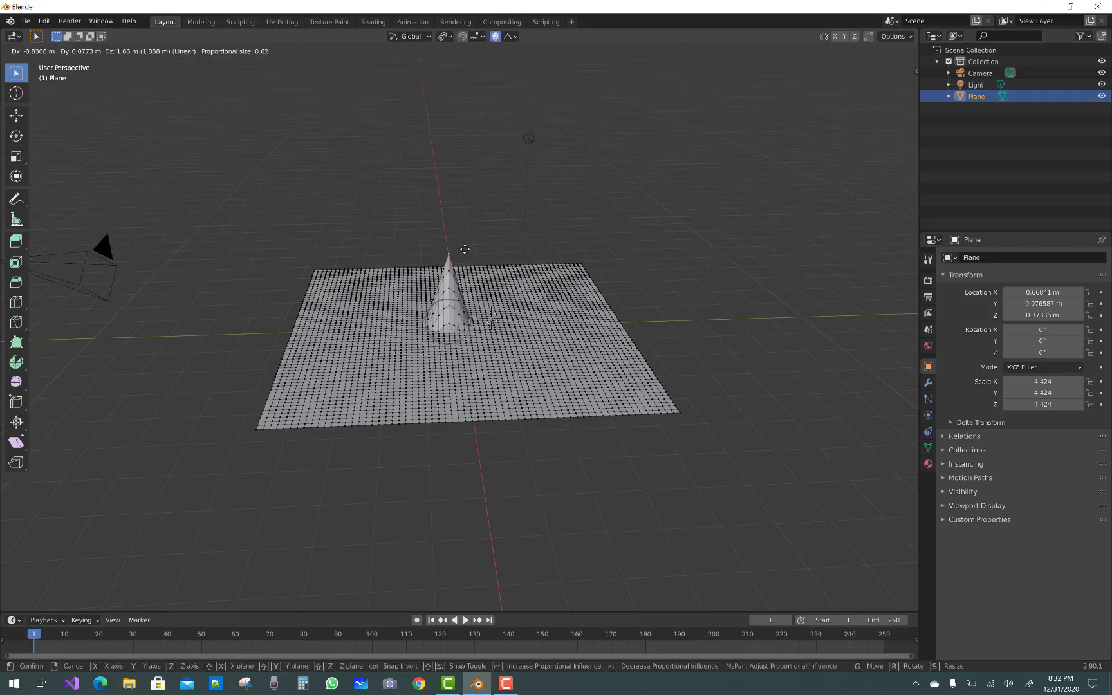
{"action": "scroll", "coordinate": [473, 274], "scroll_direction": "down", "scroll_amount": 7}
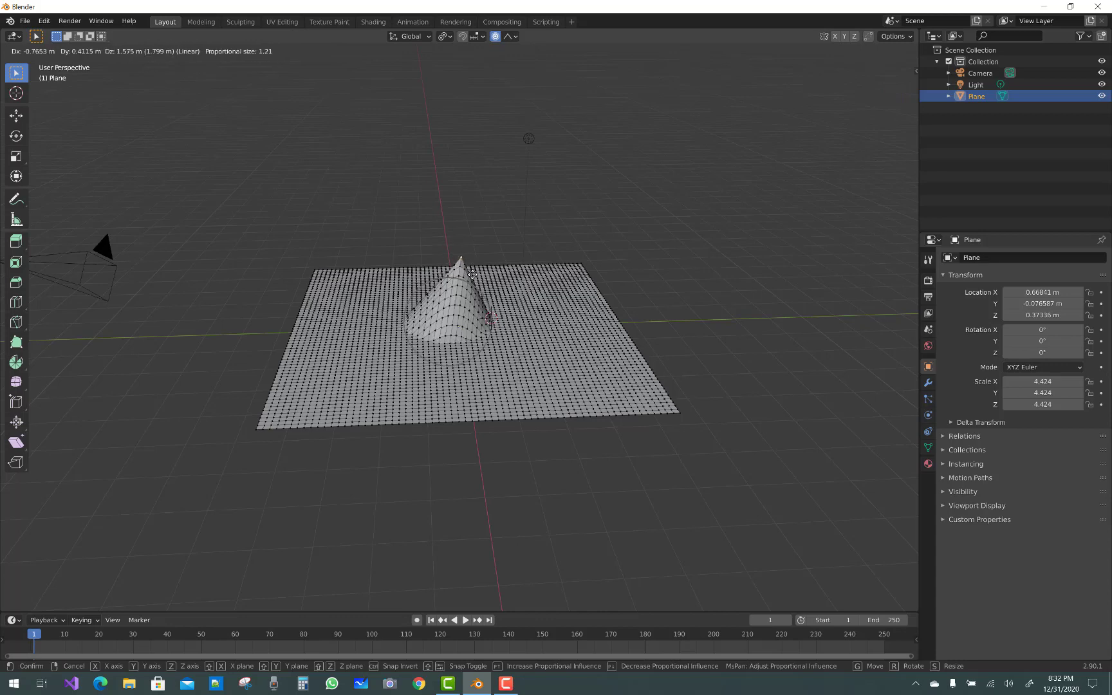
{"action": "scroll", "coordinate": [472, 274], "scroll_direction": "down", "scroll_amount": 3}
{"action": "scroll", "coordinate": [472, 275], "scroll_direction": "down", "scroll_amount": 3}
{"action": "scroll", "coordinate": [471, 273], "scroll_direction": "down", "scroll_amount": 3}
{"action": "scroll", "coordinate": [464, 236], "scroll_direction": "down", "scroll_amount": 3}
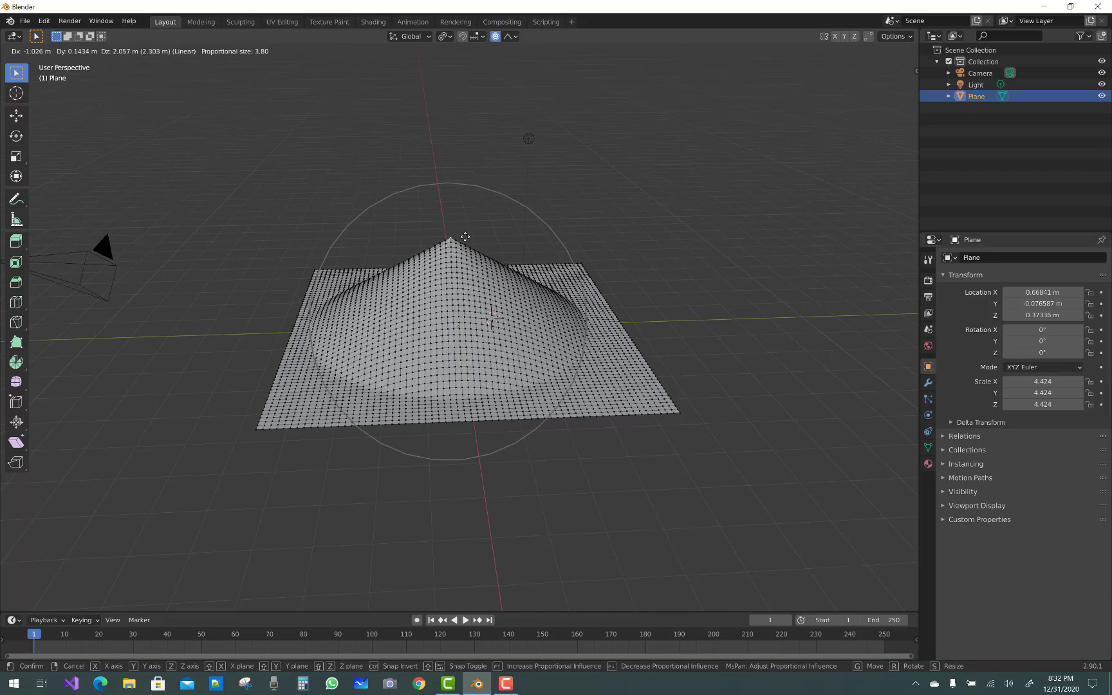
{"action": "scroll", "coordinate": [462, 193], "scroll_direction": "up", "scroll_amount": 3}
{"action": "scroll", "coordinate": [462, 193], "scroll_direction": "up", "scroll_amount": 1}
{"action": "scroll", "coordinate": [462, 194], "scroll_direction": "up", "scroll_amount": 1}
{"action": "left_click", "coordinate": [463, 196]}
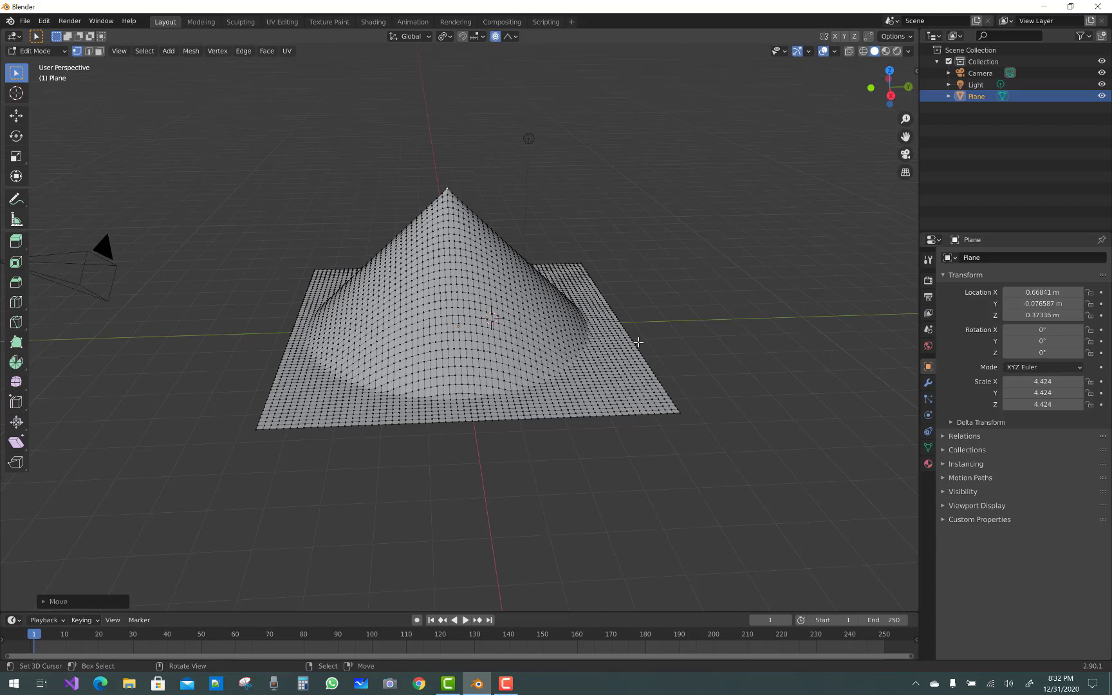
{"action": "left_click", "coordinate": [515, 41]}
Select the plane's vertices, return to Object Mode, and delete the plane.
{"action": "left_click_drag", "start_coordinate": [724, 400], "coordinate": [267, 177]}
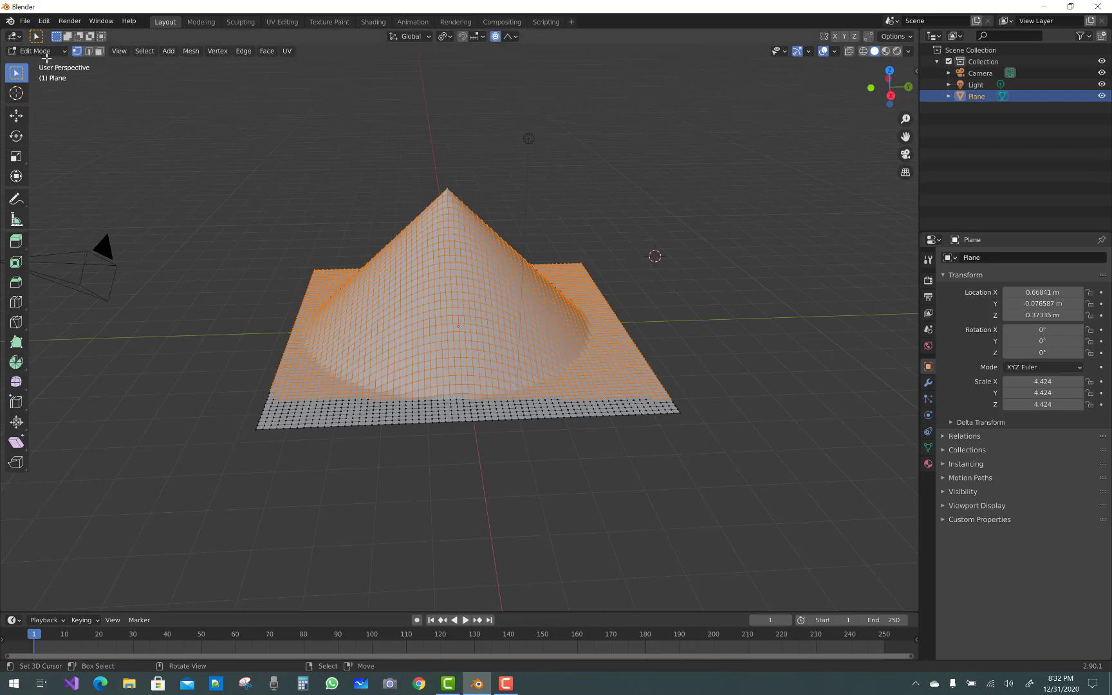
{"action": "left_click", "coordinate": [39, 51]}
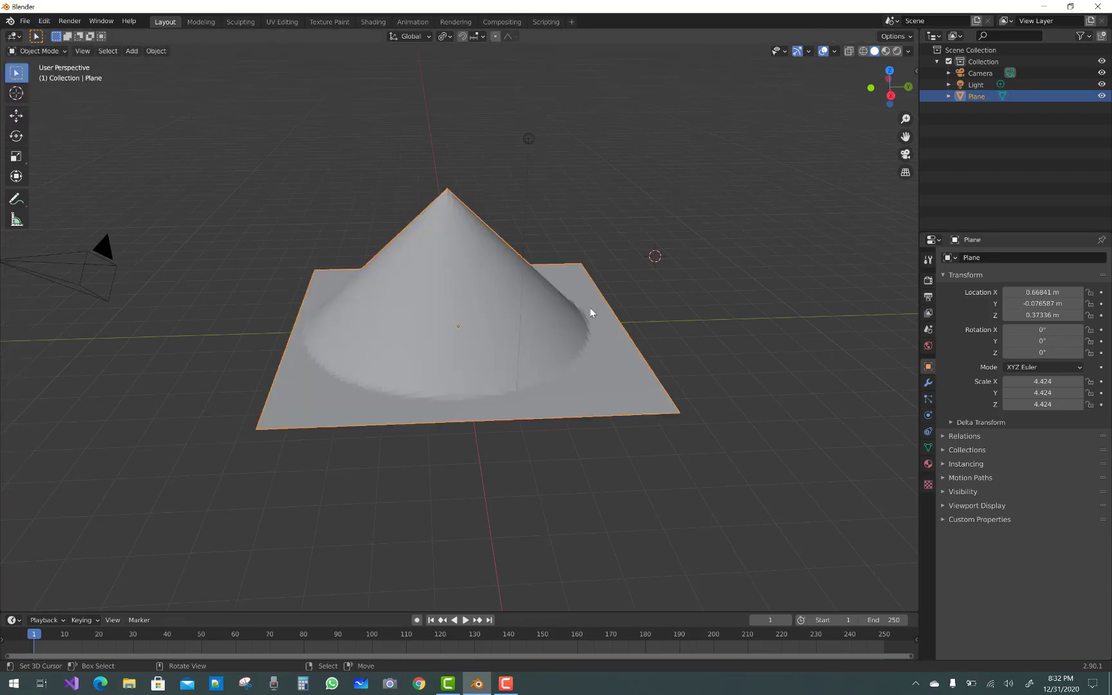
{"action": "key", "text": "x"}
{"action": "key", "text": "x"}
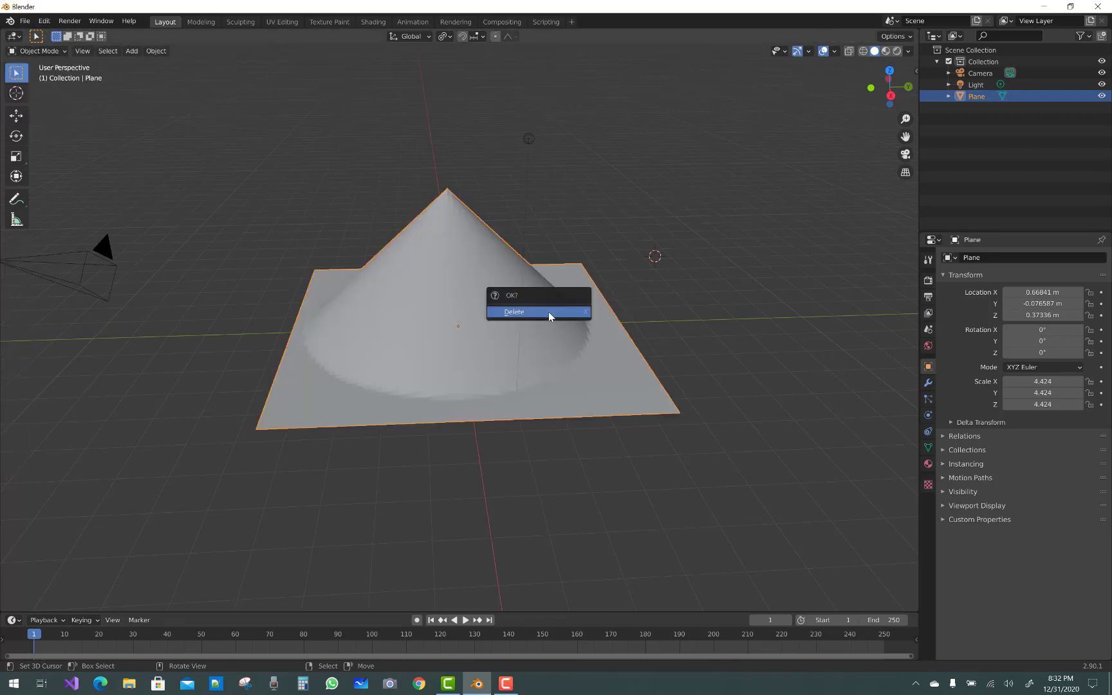
{"action": "left_click", "coordinate": [548, 312]}
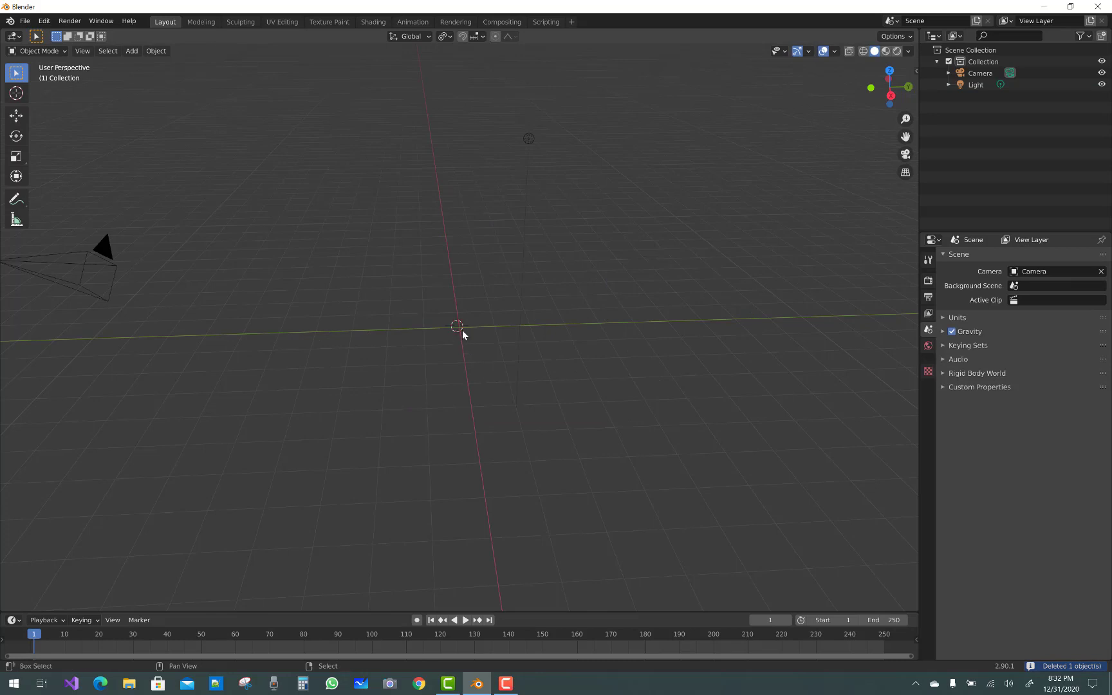
{"action": "key", "text": "shift+a"}
Add a Suzanne monkey head, rotate her 81.8° about Z, and frame her in view.
{"action": "left_click", "coordinate": [544, 442]}
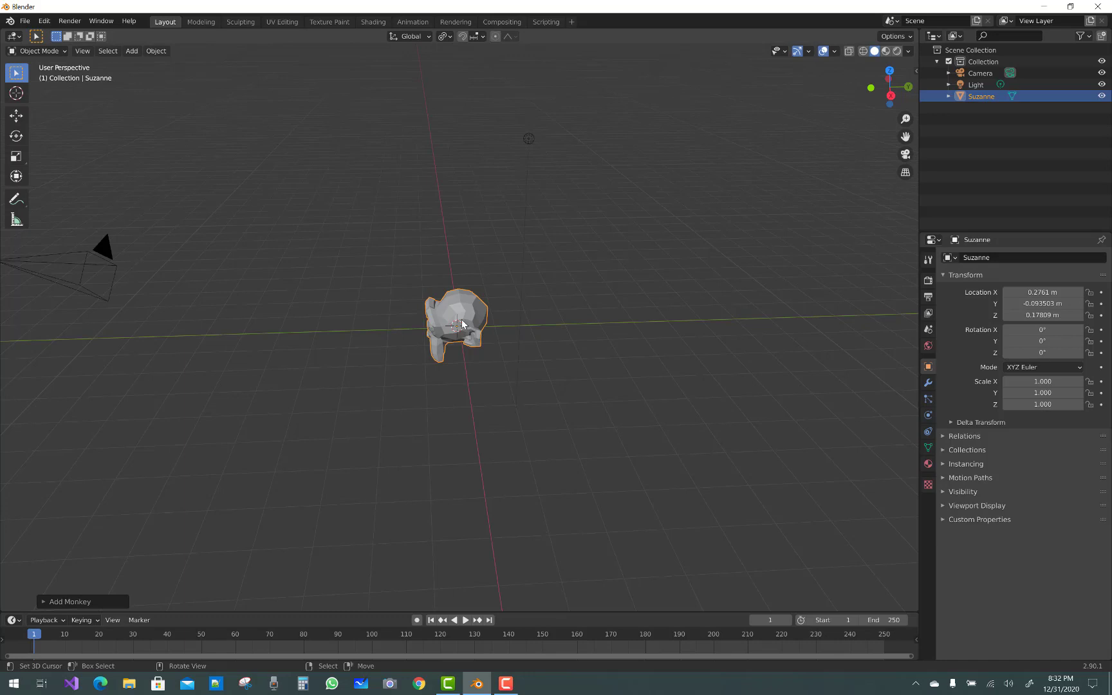
{"action": "key", "text": "r"}
{"action": "key", "text": "z"}
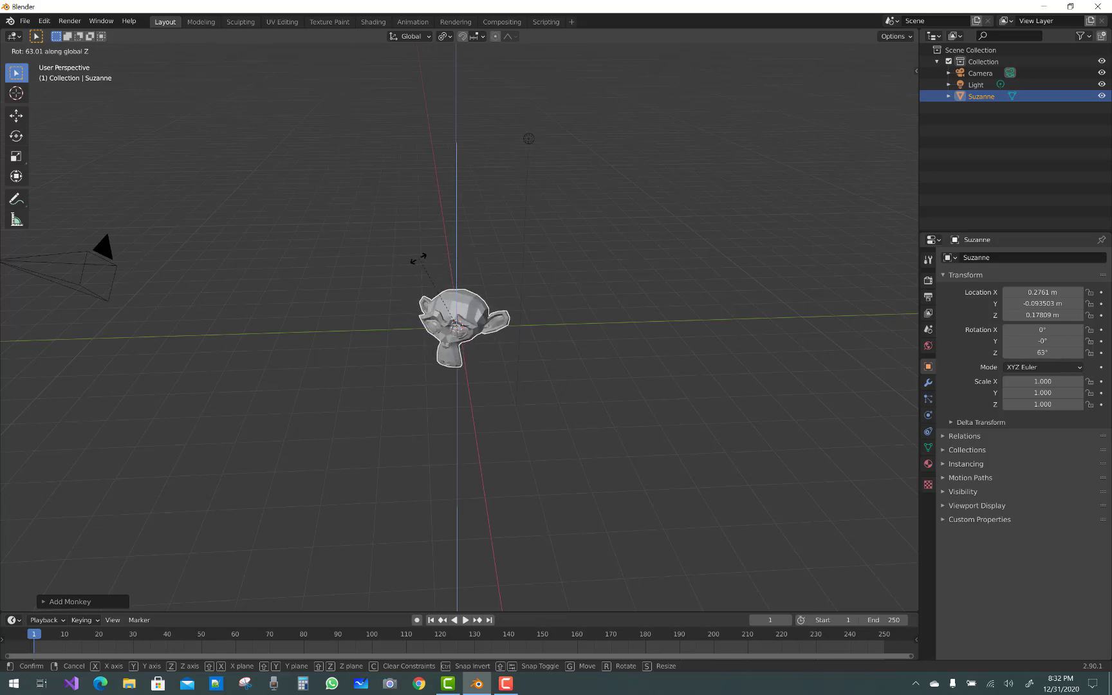
{"action": "left_click", "coordinate": [382, 258]}
{"action": "key", "text": "KP_Decimal"}
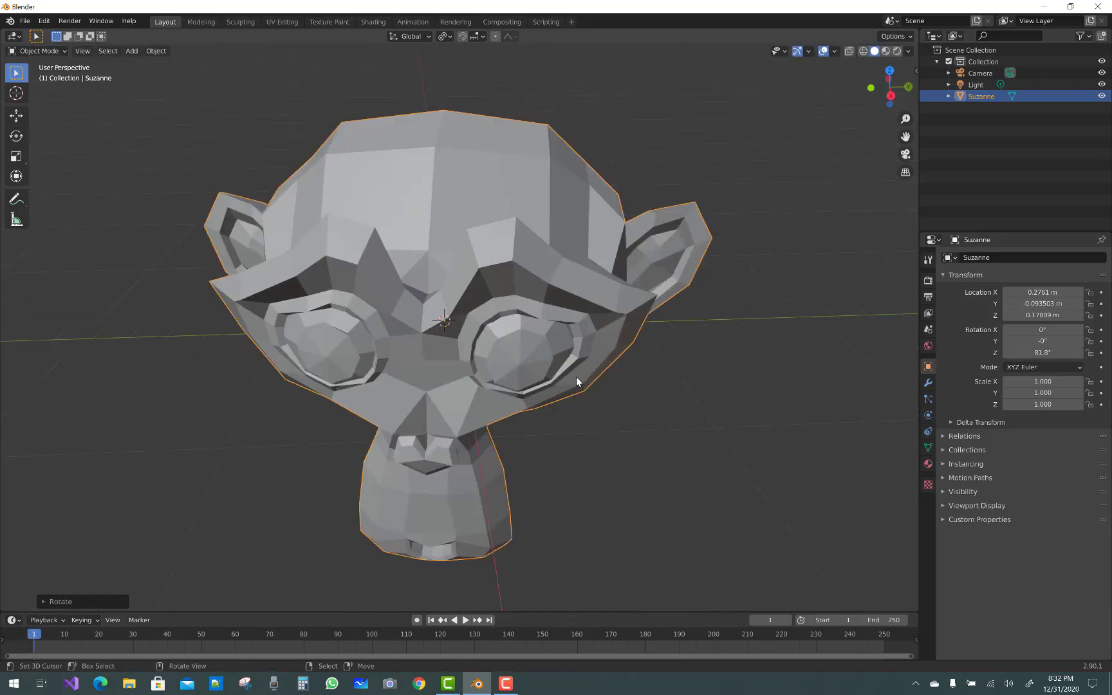
{"action": "scroll", "coordinate": [575, 379], "scroll_direction": "down", "scroll_amount": 5}
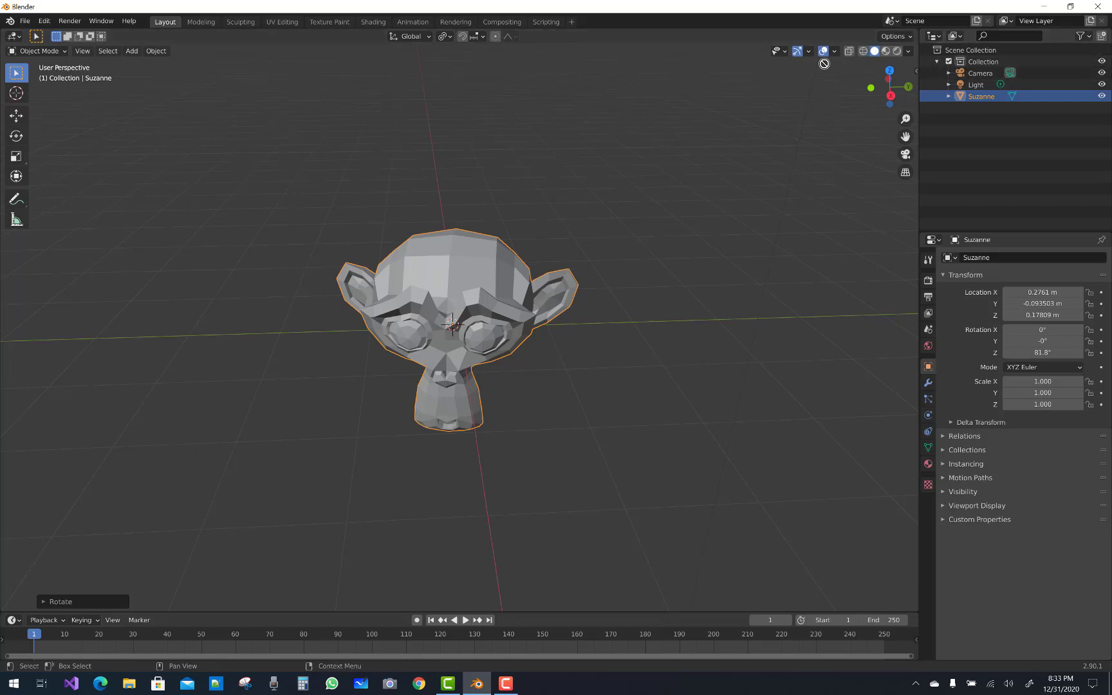
Split the viewport side by side, show the left view from Top, and deselect Suzanne.
{"action": "left_click_drag", "start_coordinate": [916, 30], "coordinate": [443, 56]}
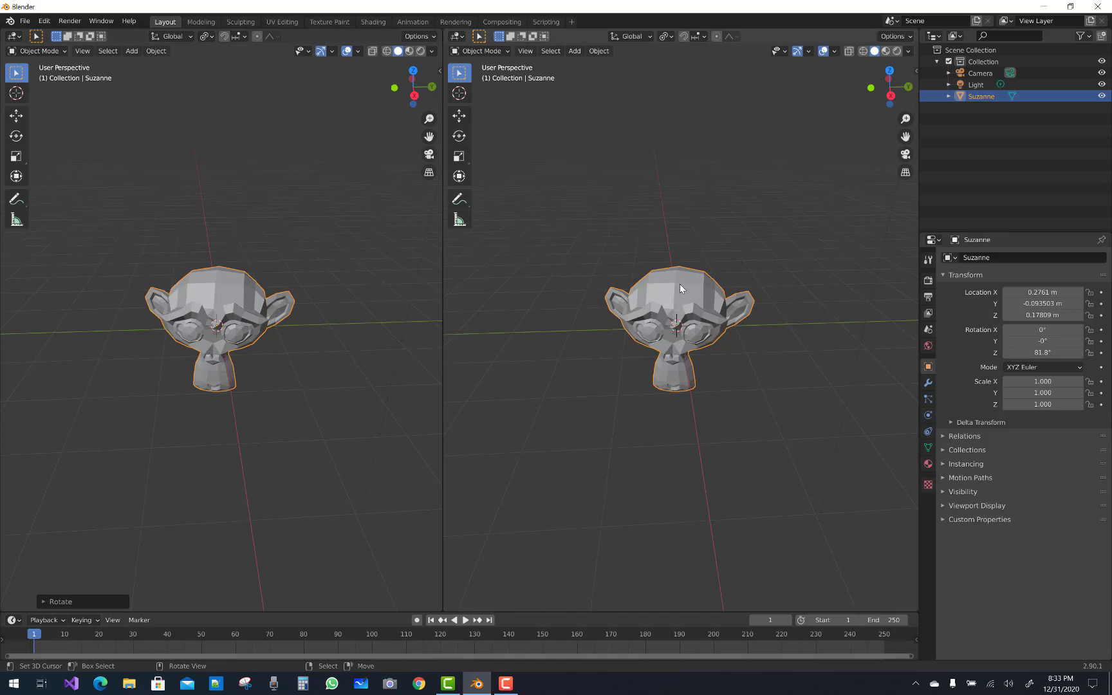
{"action": "left_click", "coordinate": [82, 51]}
{"action": "mouse_move", "coordinate": [130, 183]}
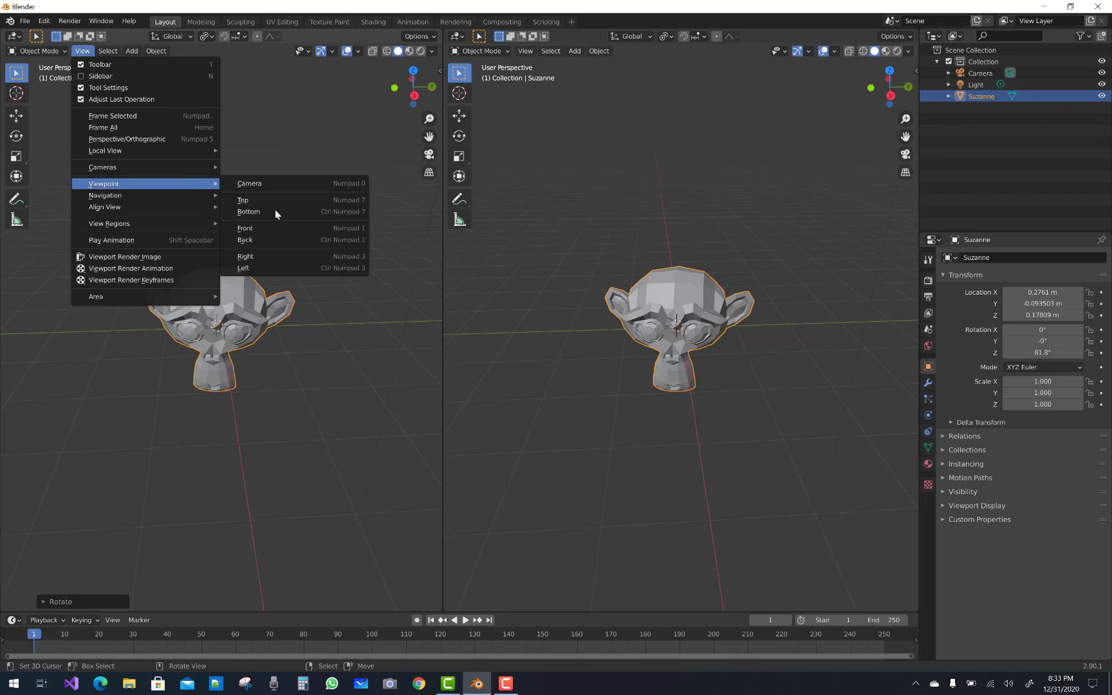
{"action": "left_click", "coordinate": [273, 200]}
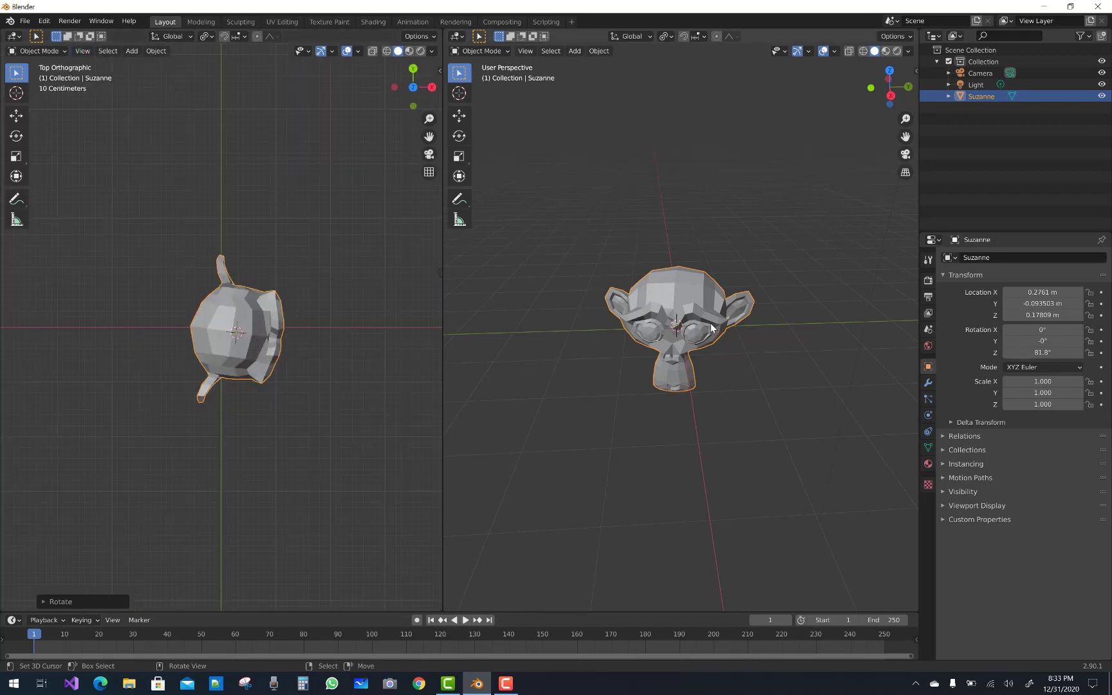
{"action": "left_click", "coordinate": [840, 367]}
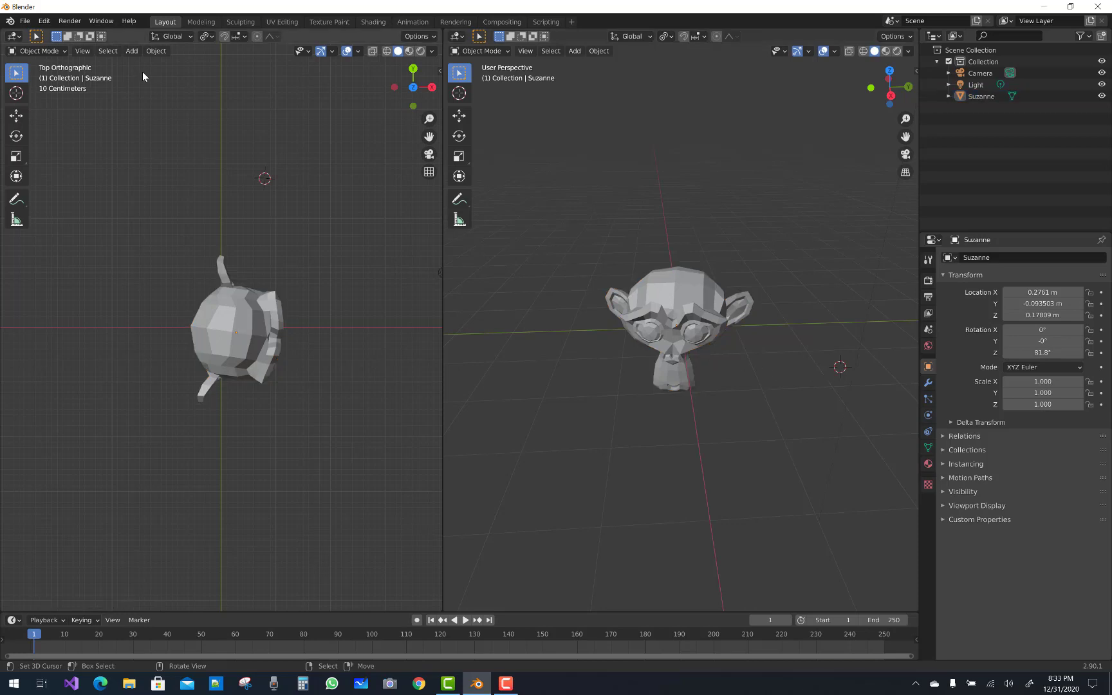
{"action": "left_click", "coordinate": [46, 52]}
Enter Edit Mode on Suzanne, deselect all, and shrink proportional influence to 0.75 during a grab.
{"action": "left_click", "coordinate": [41, 78]}
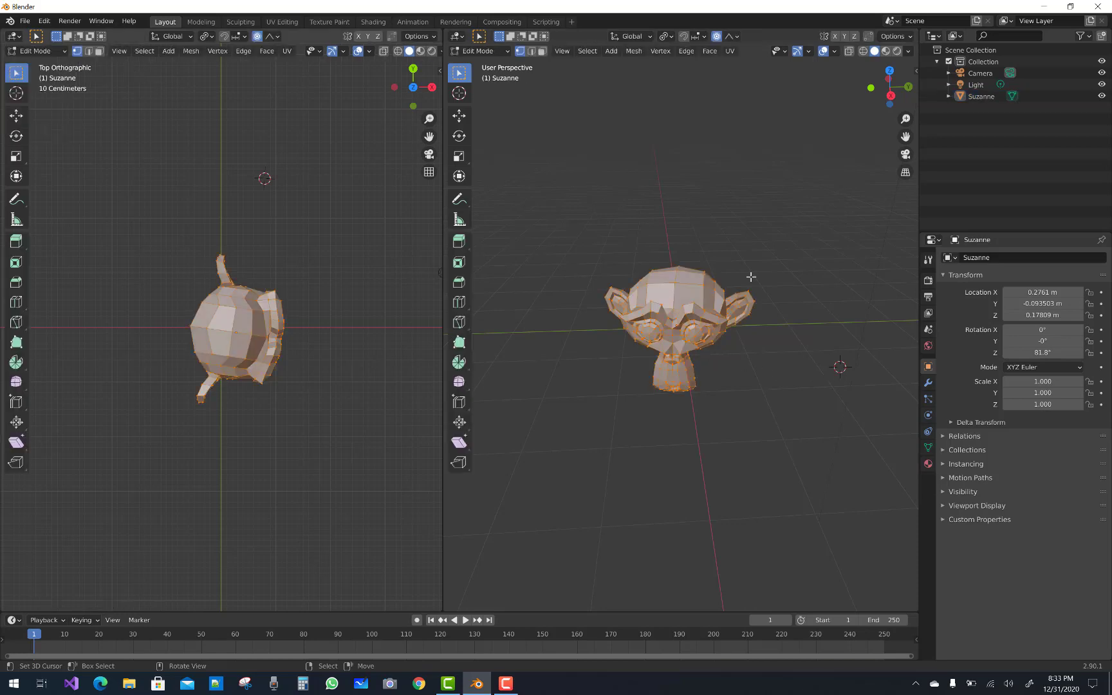
{"action": "left_click", "coordinate": [764, 375]}
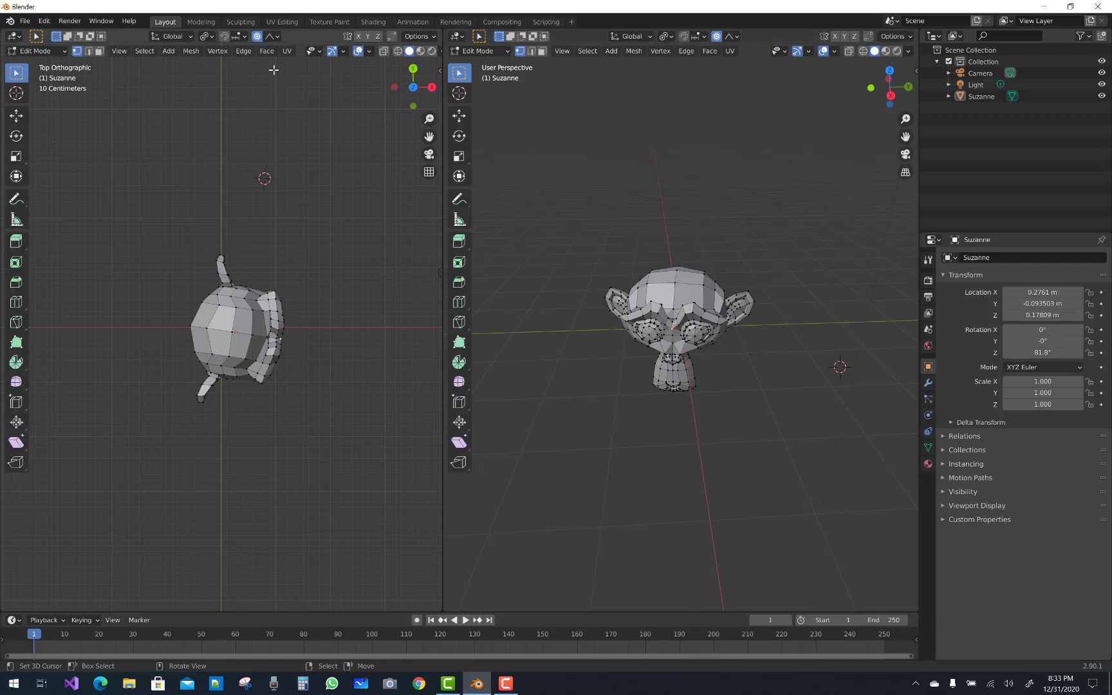
{"action": "left_click", "coordinate": [276, 37]}
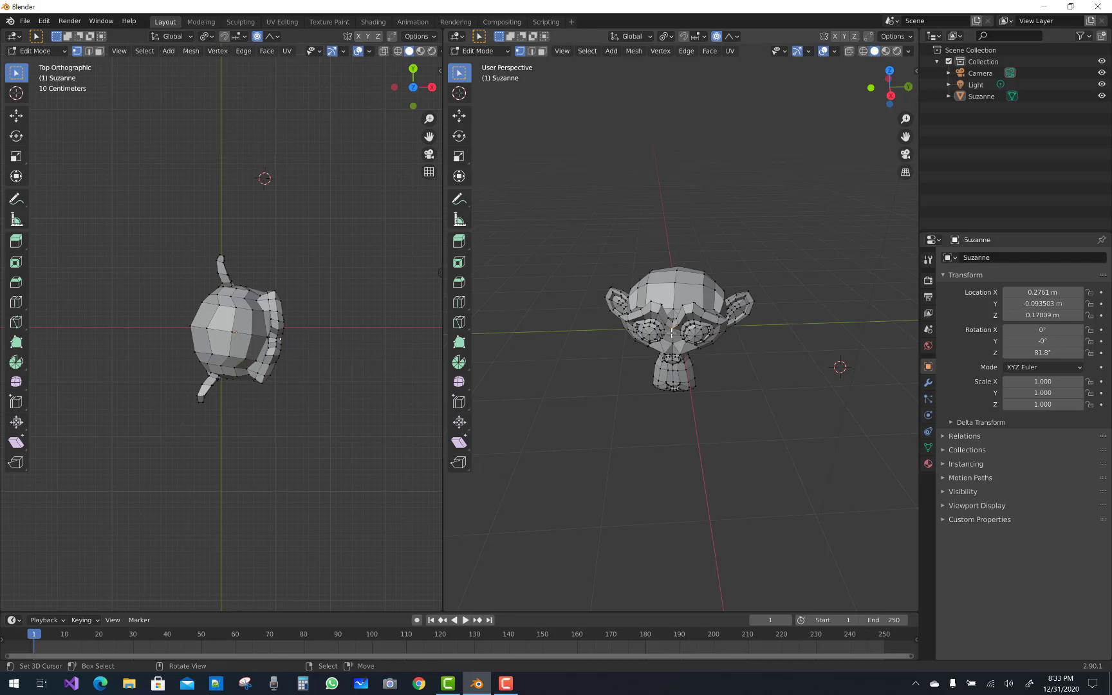
{"action": "key", "text": "g"}
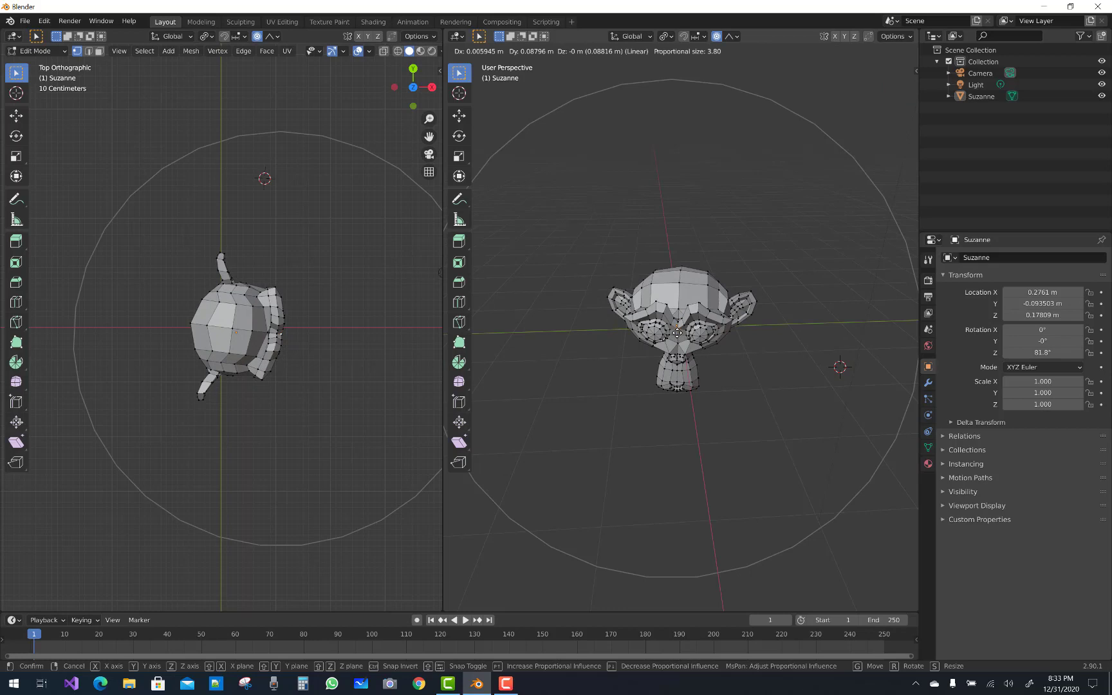
{"action": "scroll", "coordinate": [676, 334], "scroll_direction": "down", "scroll_amount": 2}
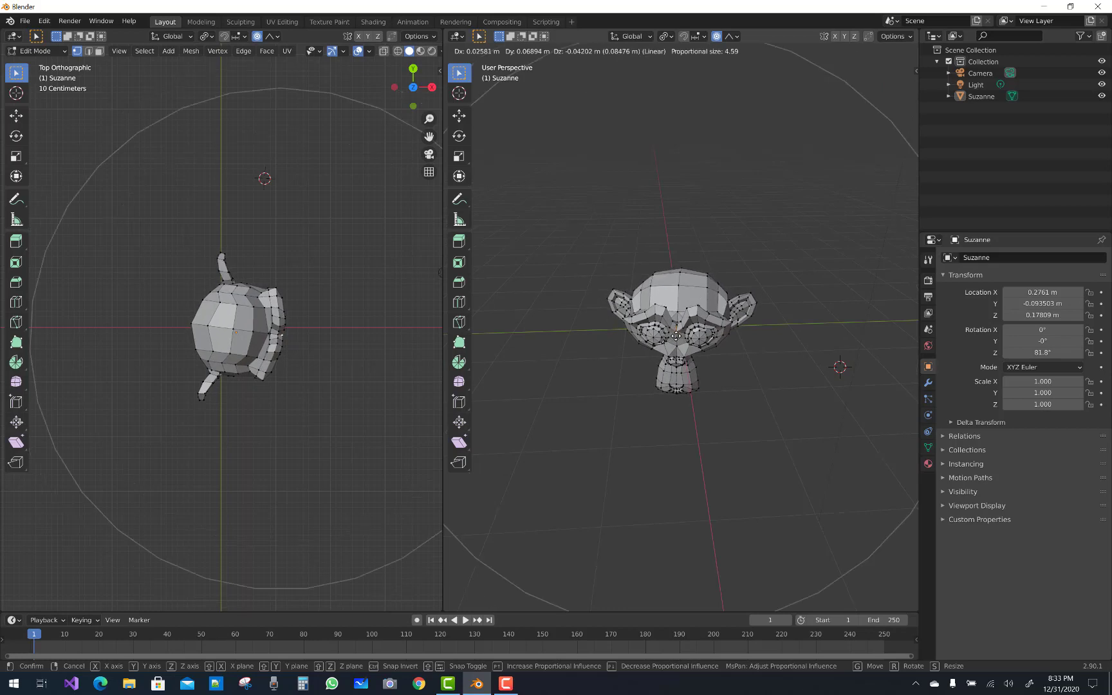
{"action": "scroll", "coordinate": [677, 335], "scroll_direction": "up", "scroll_amount": 6}
{"action": "scroll", "coordinate": [676, 335], "scroll_direction": "up", "scroll_amount": 9}
{"action": "scroll", "coordinate": [676, 336], "scroll_direction": "up", "scroll_amount": 4}
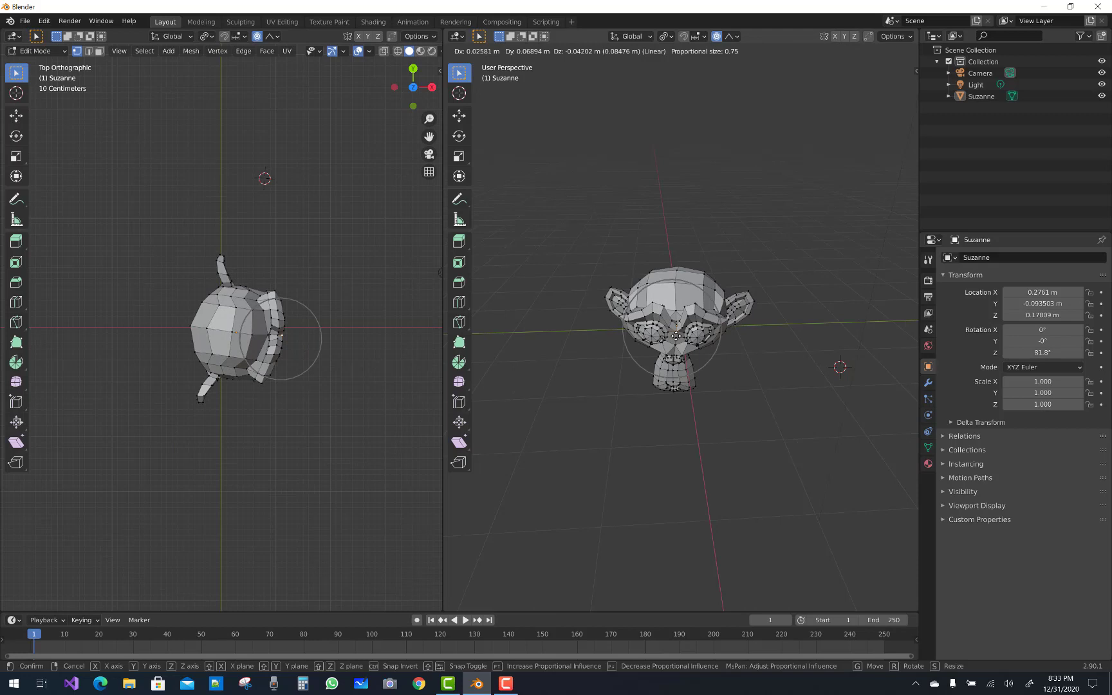
Try test moves of the nose vertices in the top view, cancelling the final grab.
{"action": "key", "text": "g"}
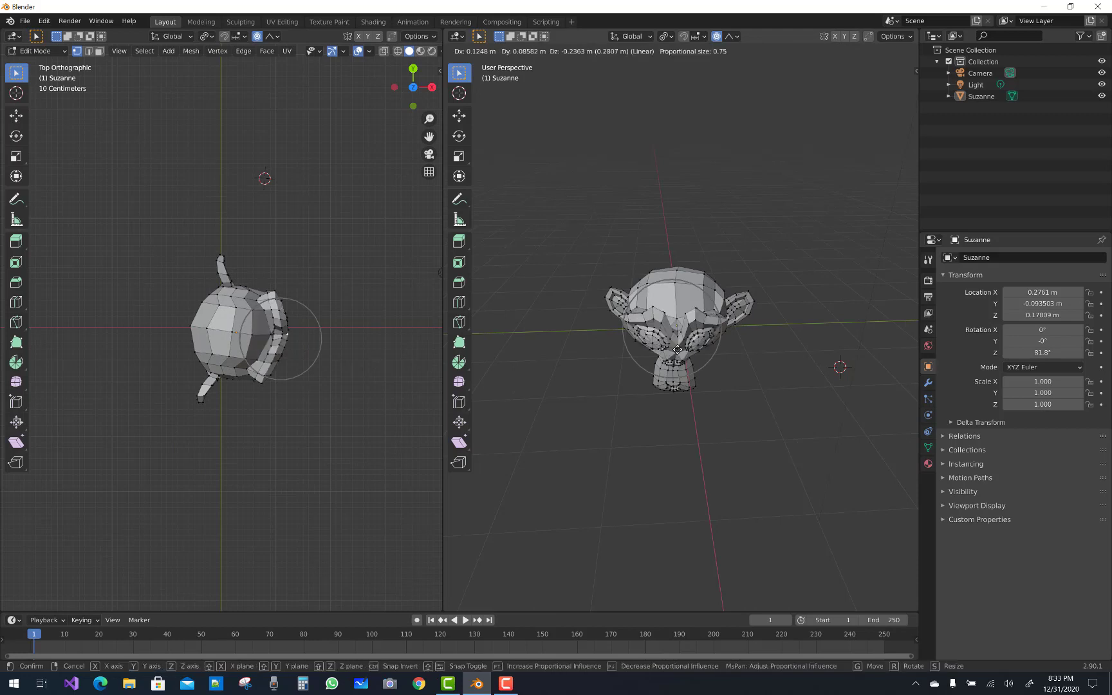
{"action": "key", "text": "g"}
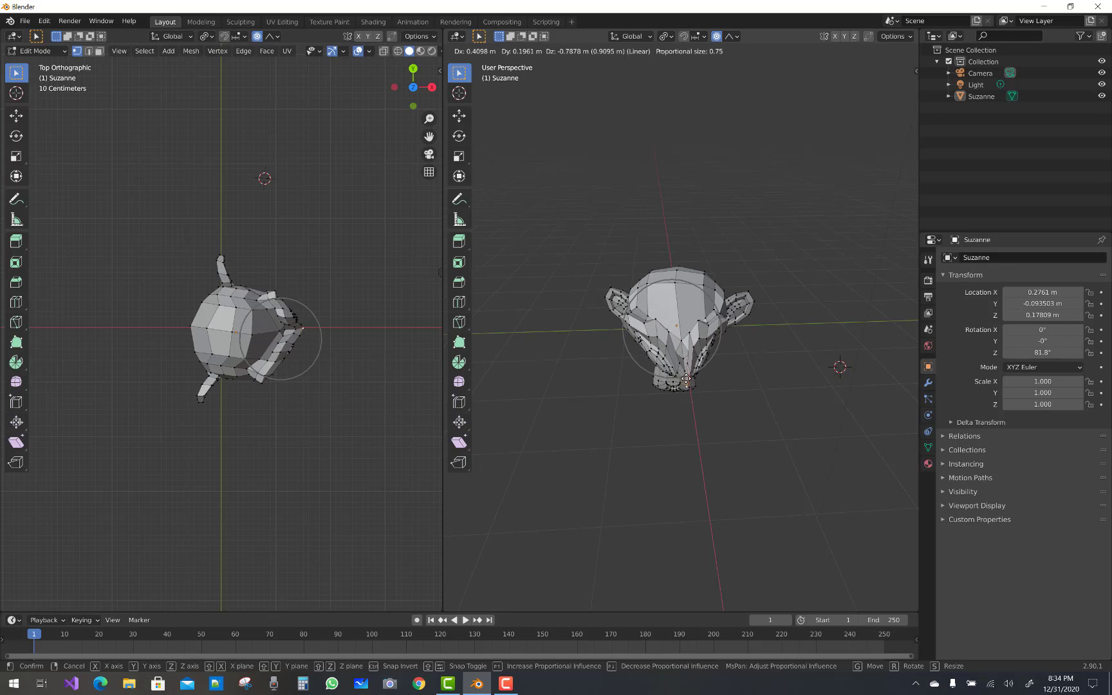
{"action": "left_click", "coordinate": [678, 328]}
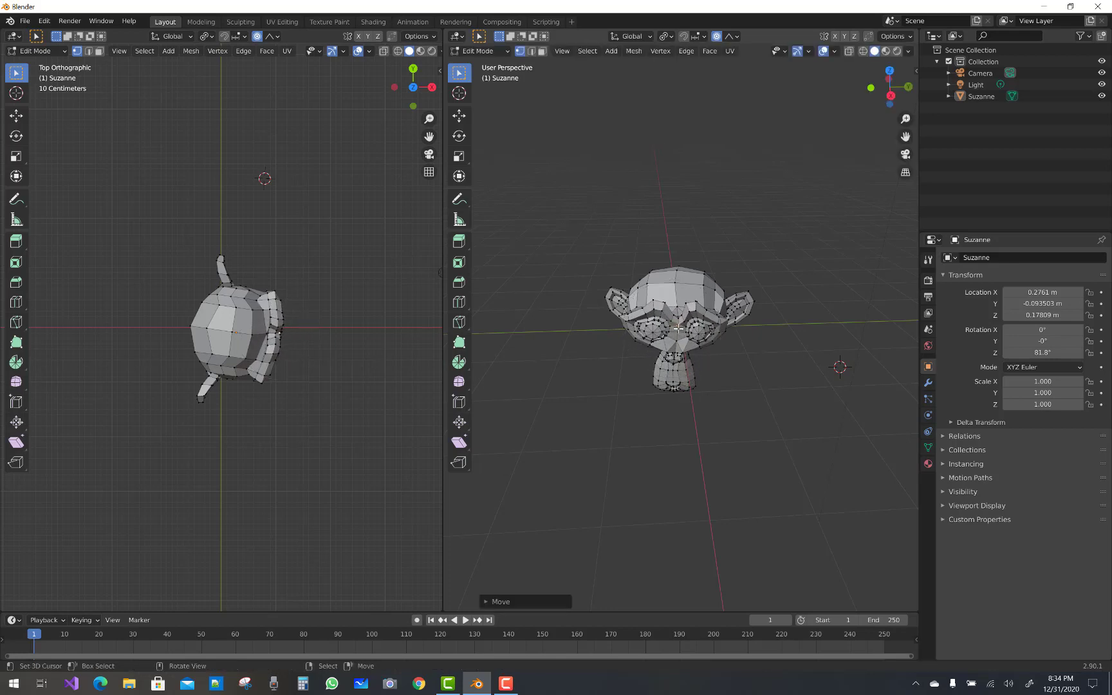
{"action": "key", "text": "g"}
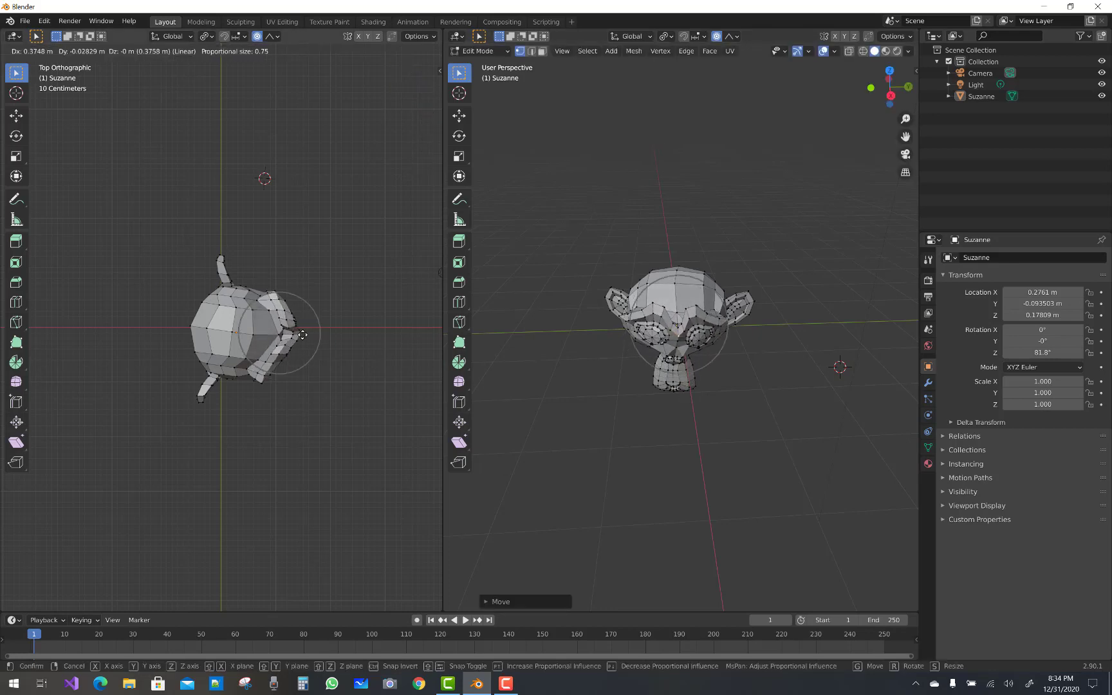
{"action": "left_click", "coordinate": [301, 334]}
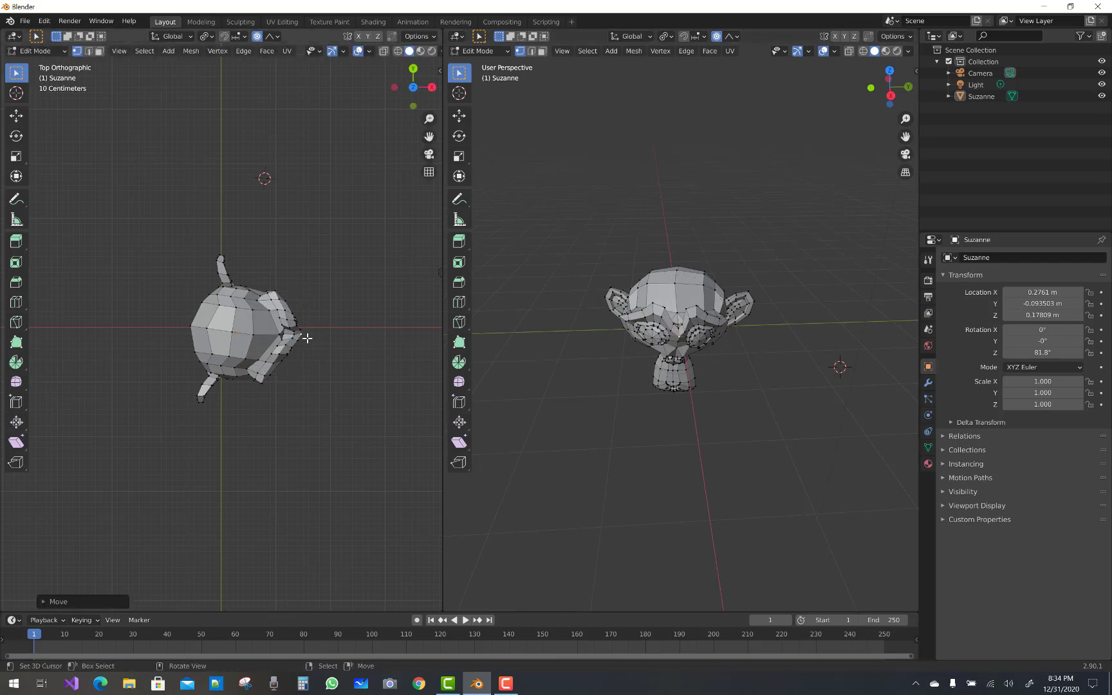
{"action": "key", "text": "g"}
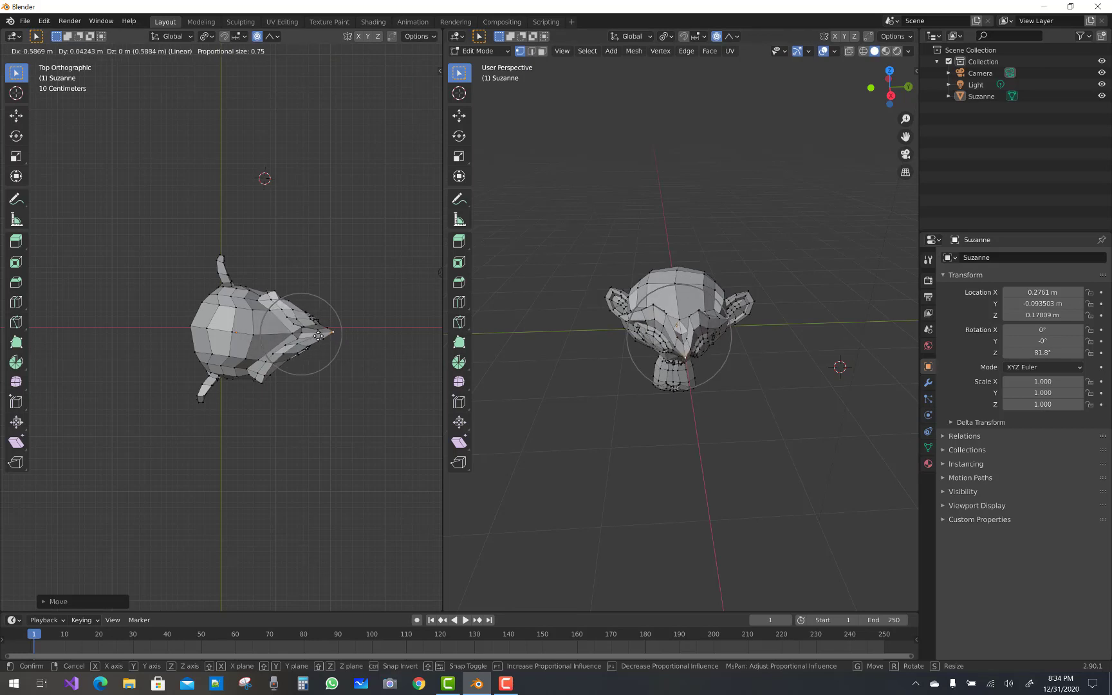
{"action": "key", "text": "Escape"}
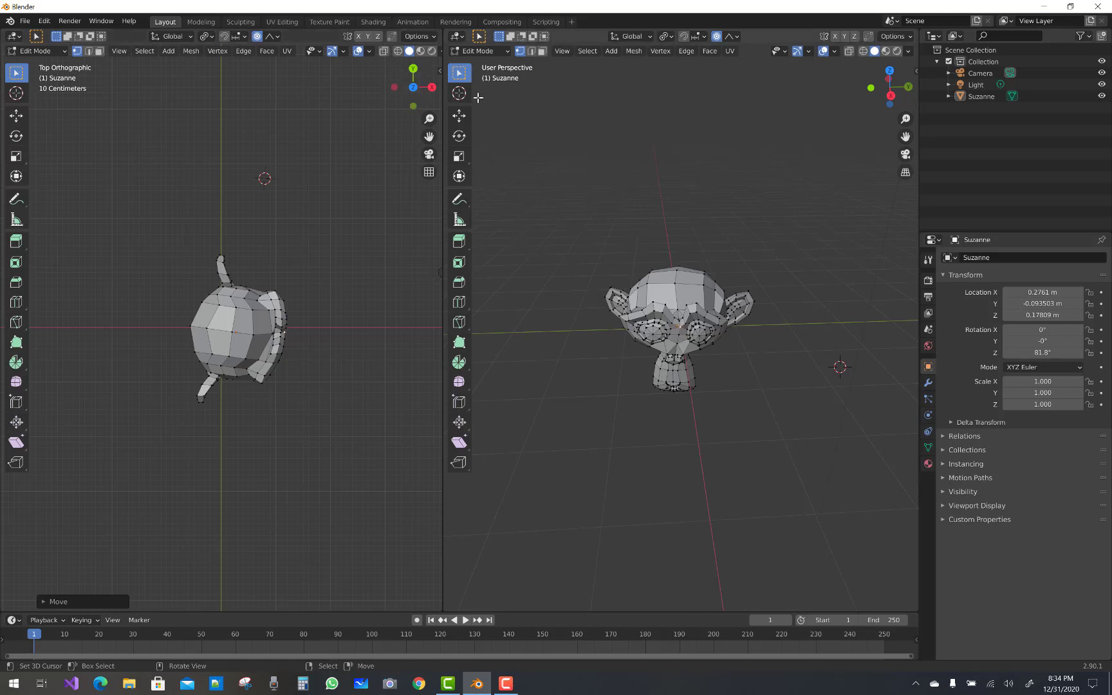
Enable Projected from View for proportional editing and trial-stretch Suzanne's nose.
{"action": "left_click", "coordinate": [273, 36]}
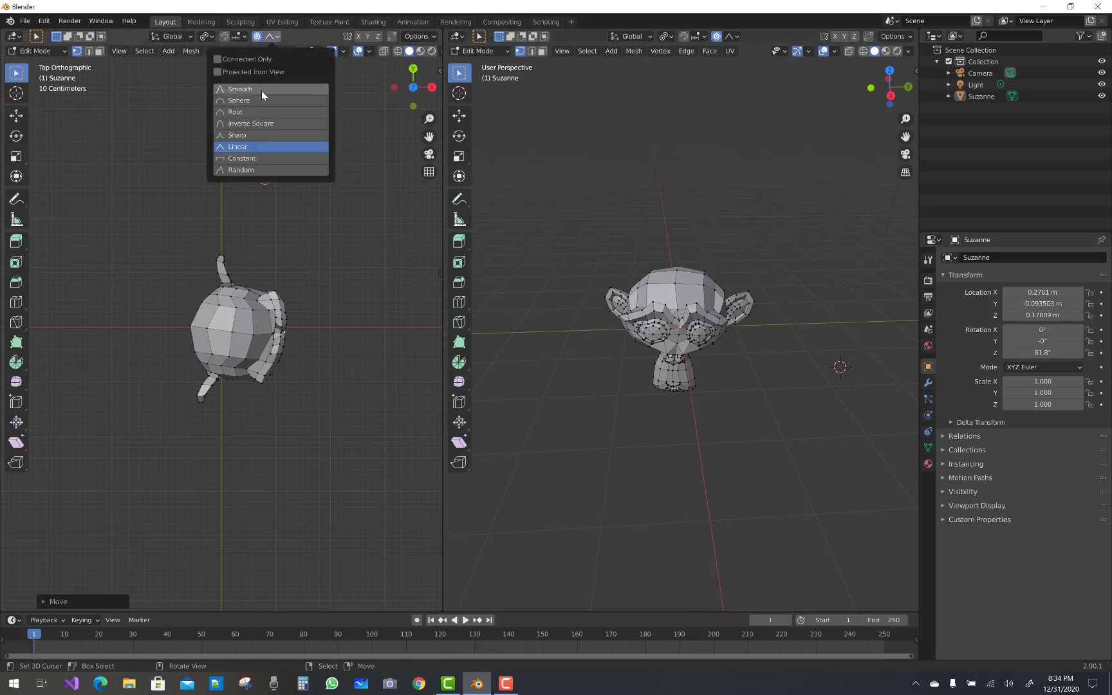
{"action": "left_click", "coordinate": [235, 73]}
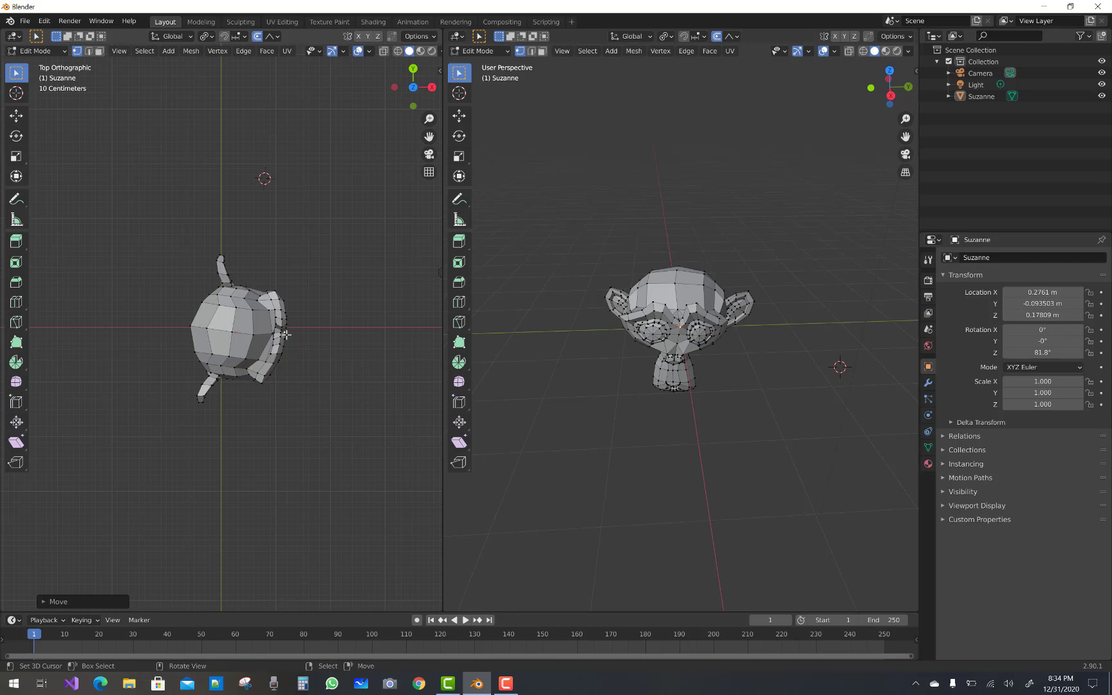
{"action": "key", "text": "g"}
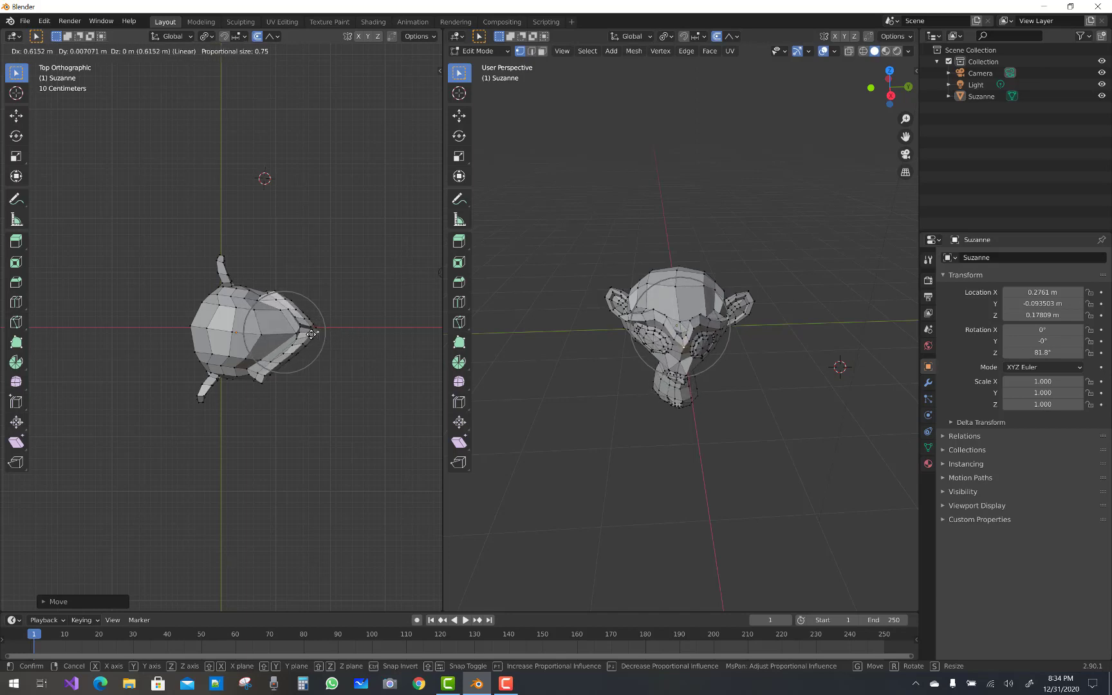
{"action": "left_click", "coordinate": [287, 336]}
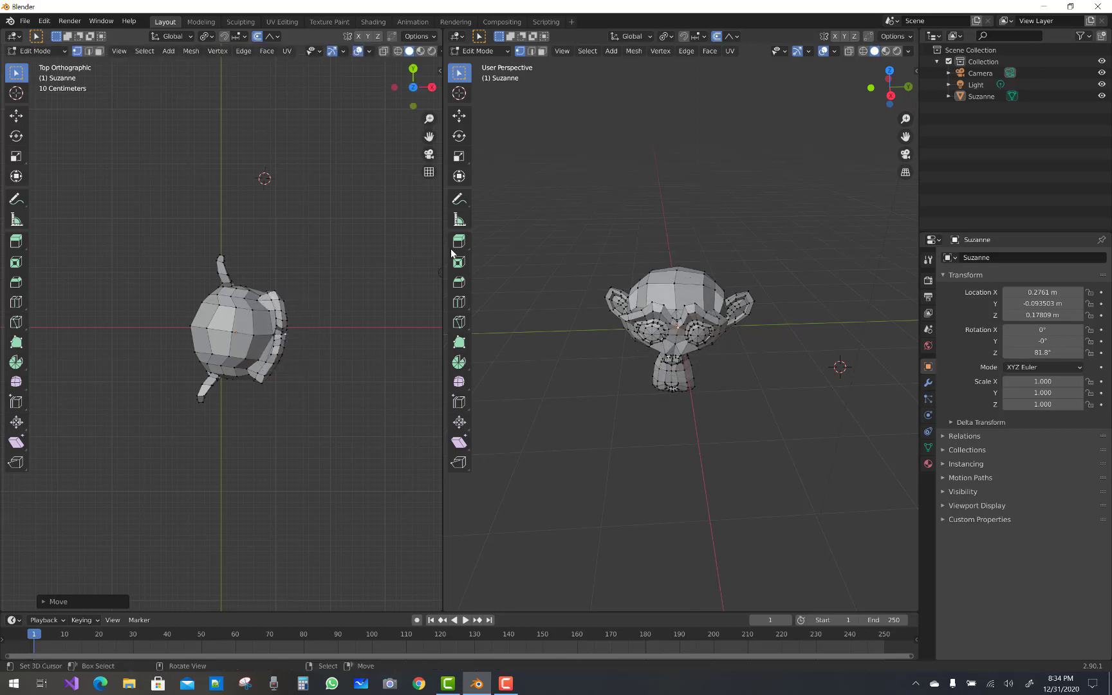
Grab the nose vertices in top view and stretch them into a pointed snout, proportional size 0.75.
{"action": "left_click", "coordinate": [275, 37]}
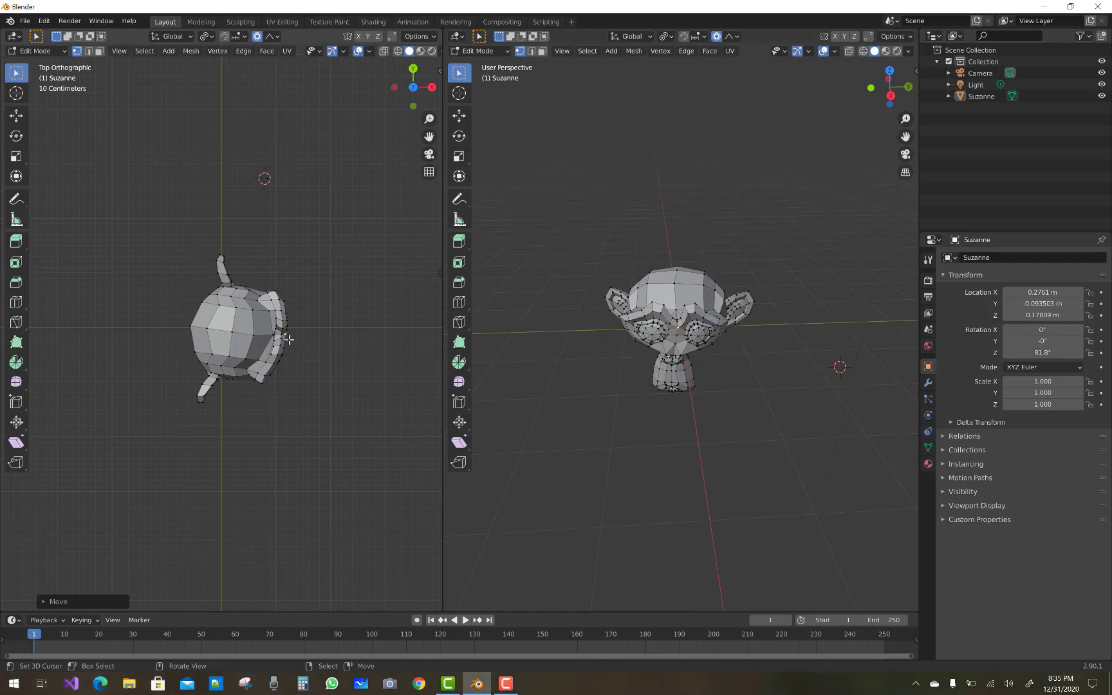
{"action": "key", "text": "g"}
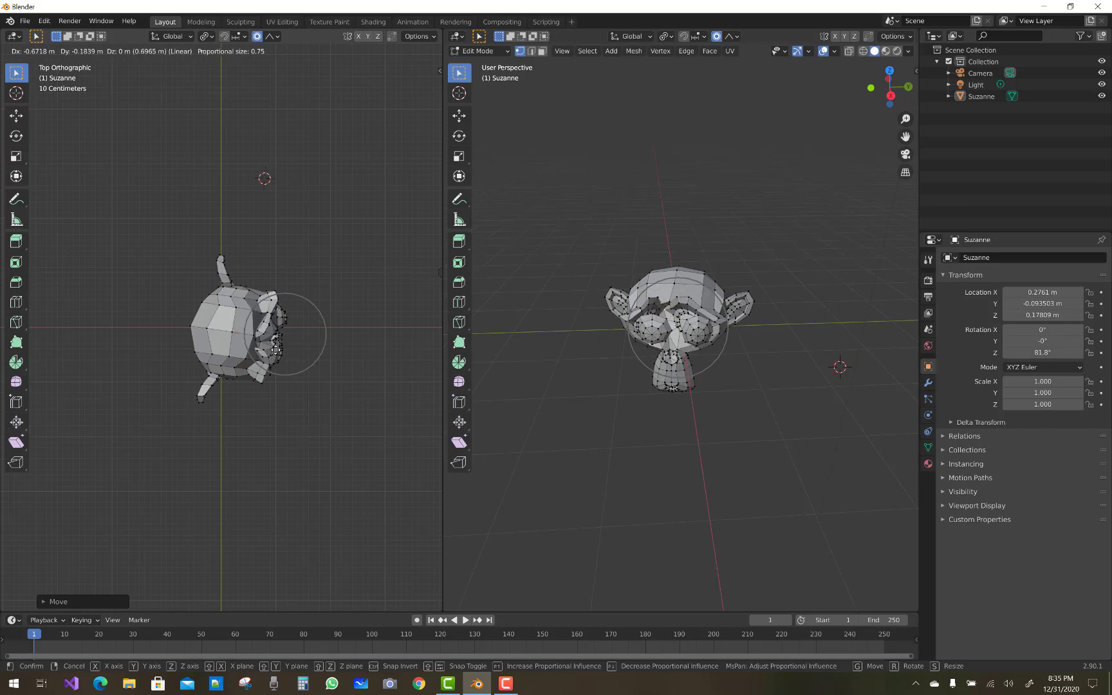
{"action": "left_click", "coordinate": [328, 339]}
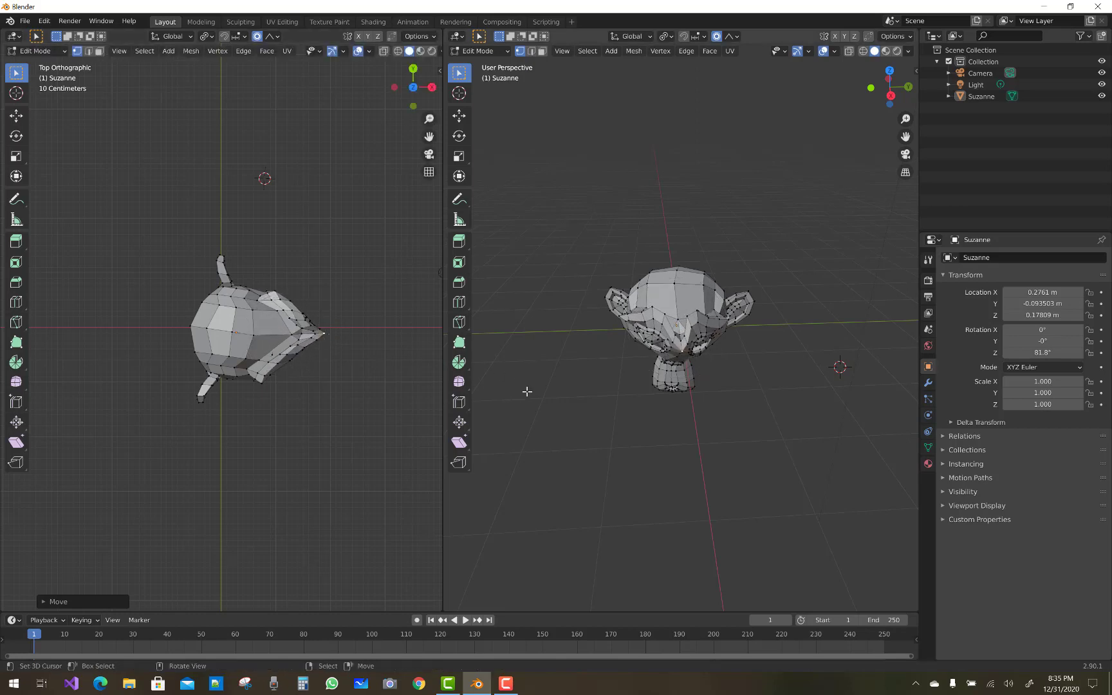